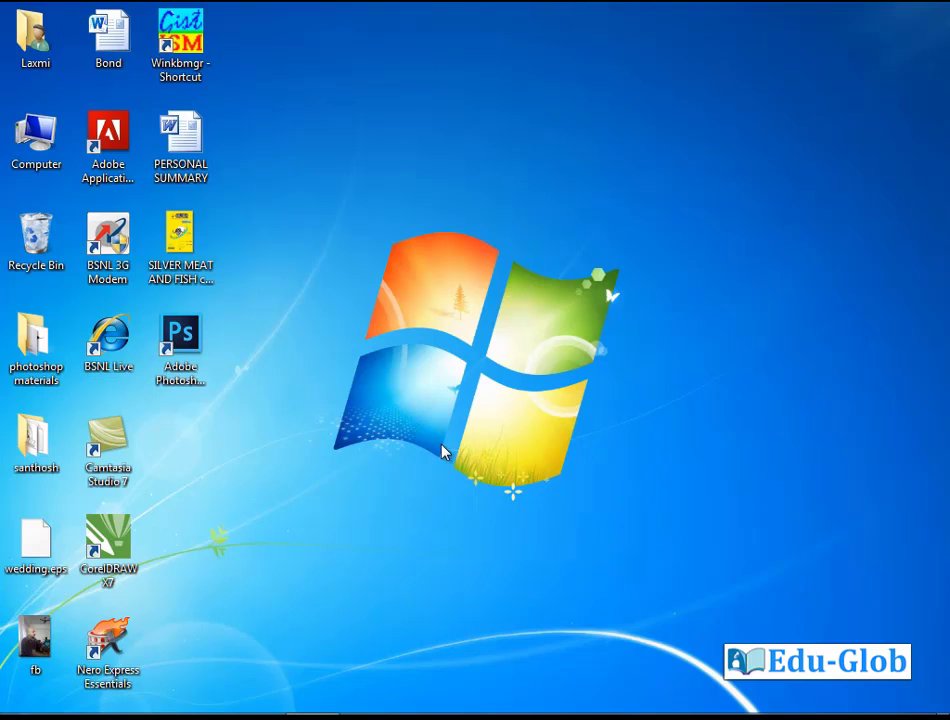
Step: Launch Photoshop from its desktop shortcut and show the File menu
{"action": "double_click", "coordinate": [198, 352]}
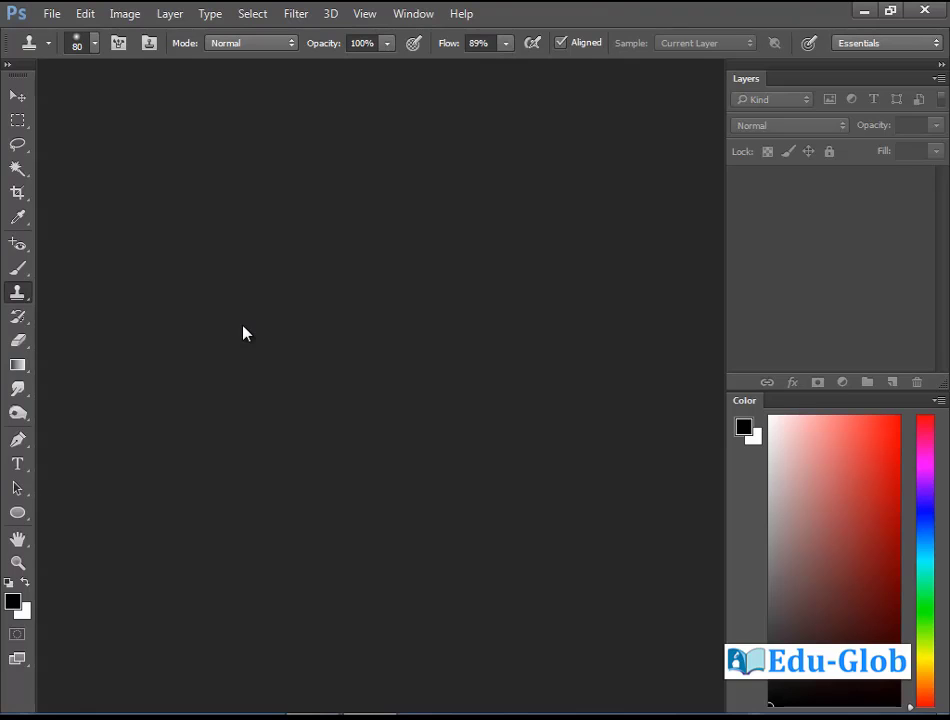
{"action": "left_click", "coordinate": [52, 14]}
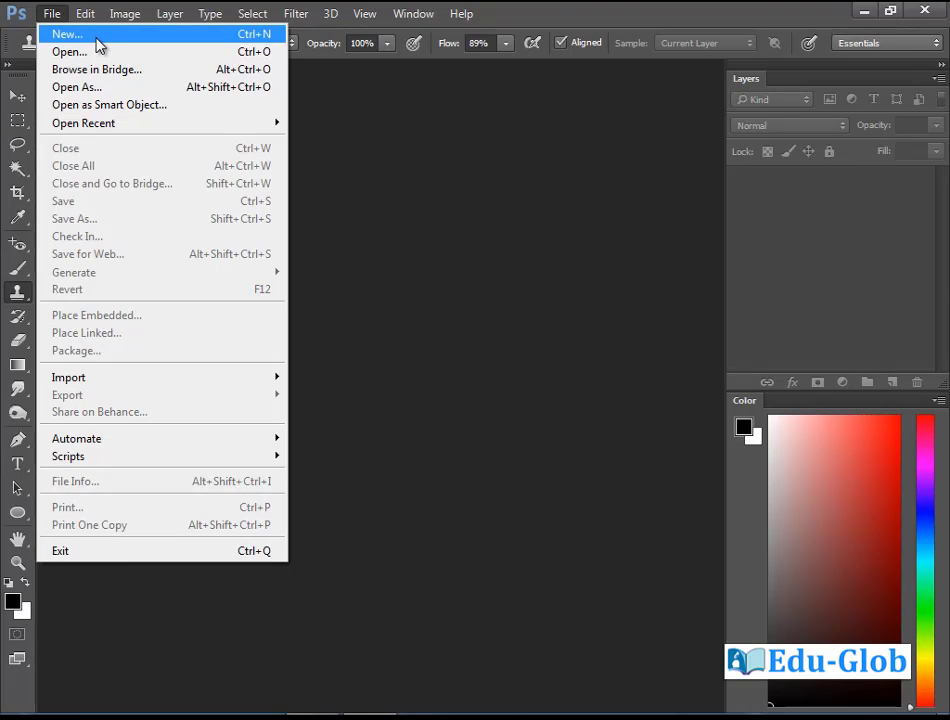
Step: Start a new document with the International Paper A4 preset: 210 × 297 mm, 300 ppi
{"action": "left_click", "coordinate": [262, 38]}
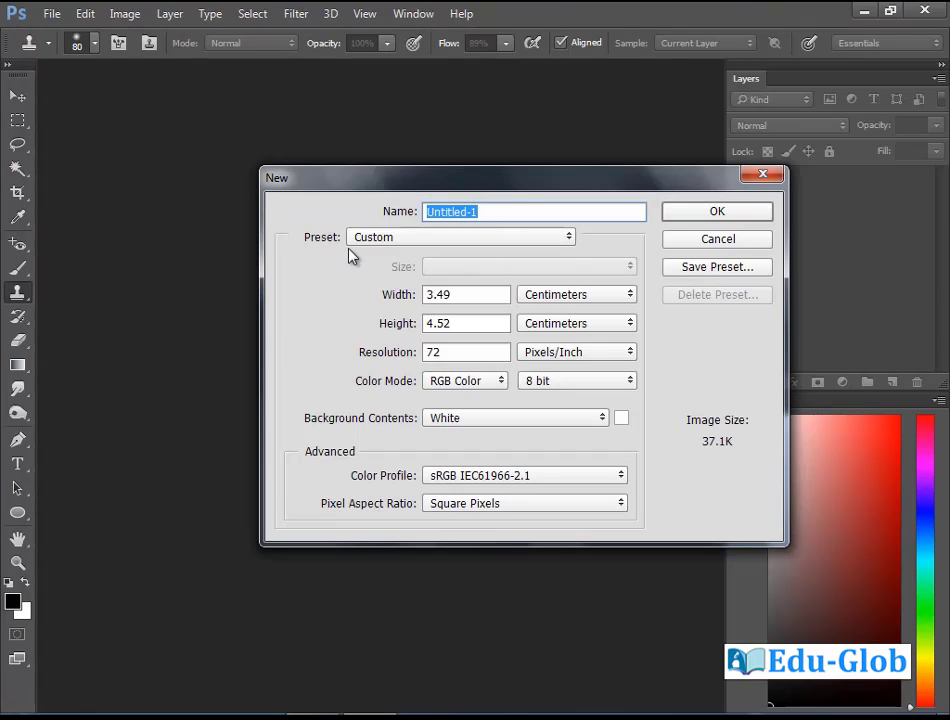
{"action": "left_click", "coordinate": [571, 246]}
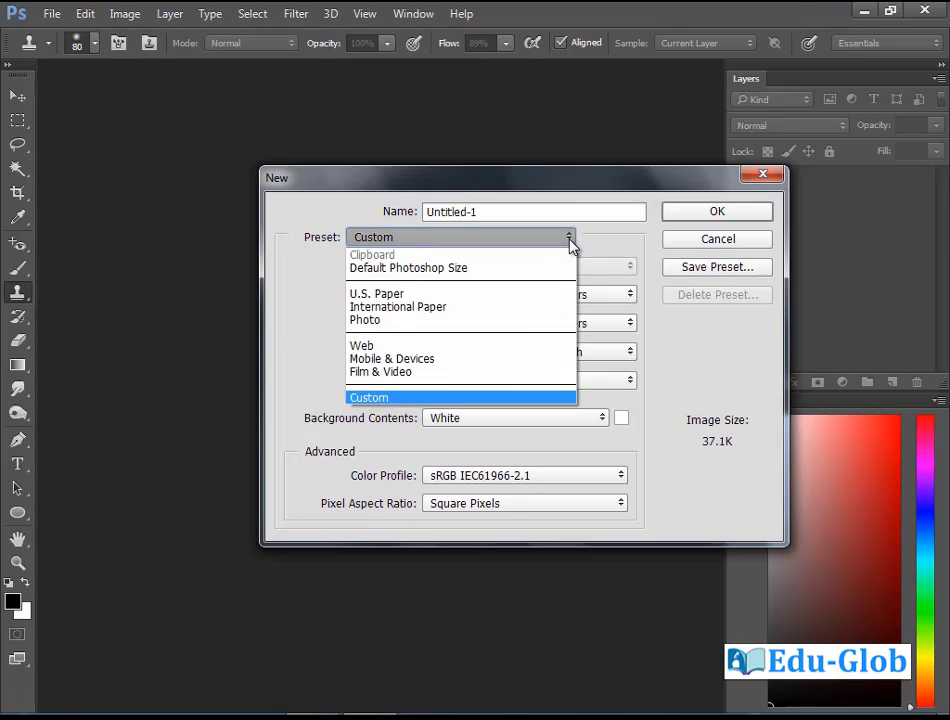
{"action": "left_click", "coordinate": [428, 307]}
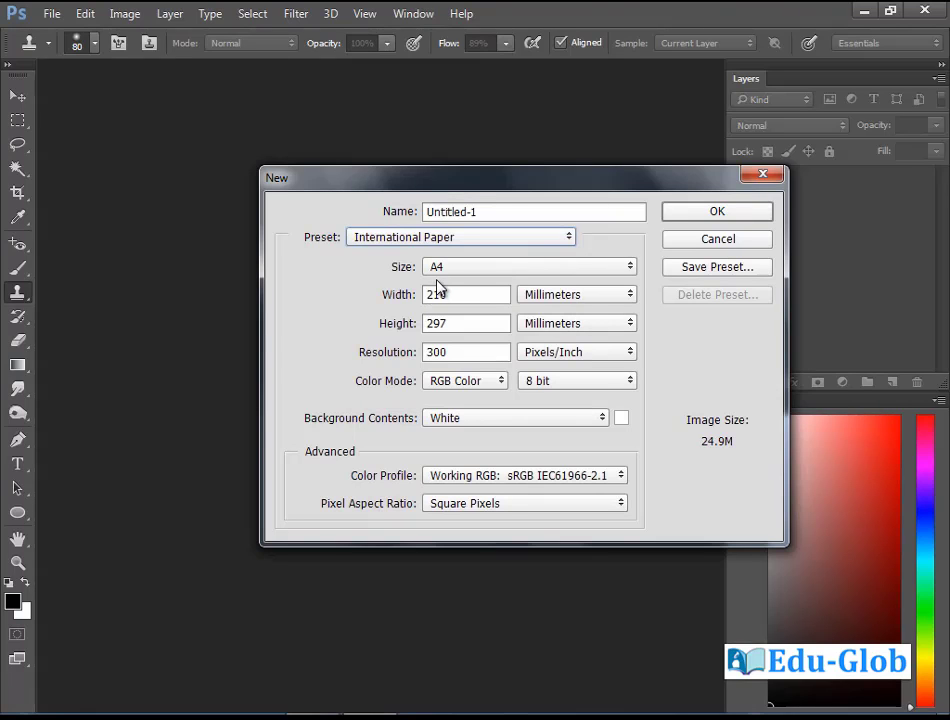
{"action": "left_click", "coordinate": [630, 268]}
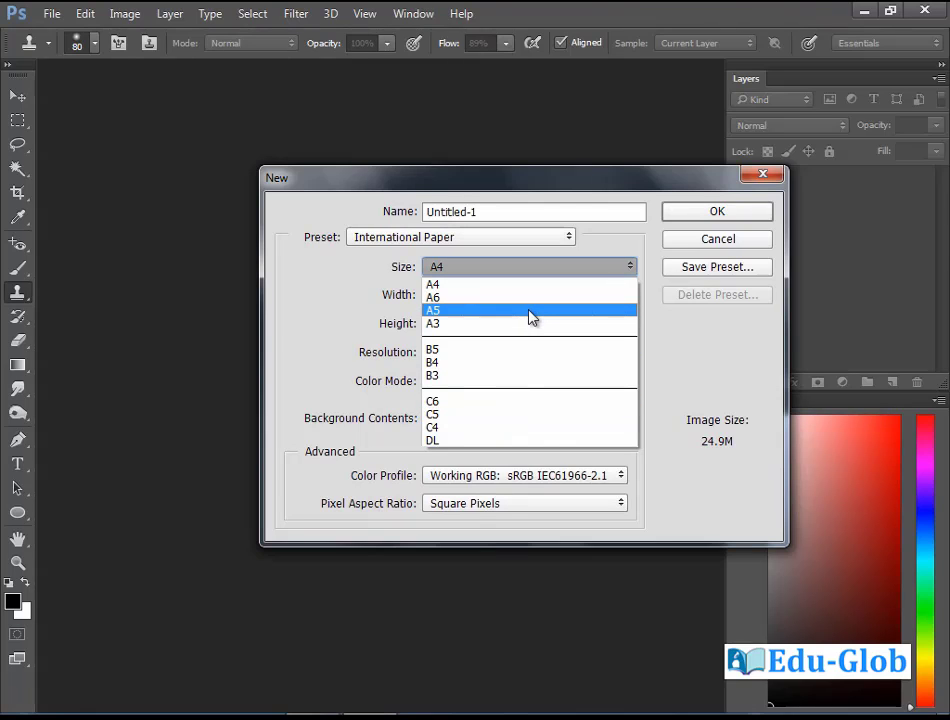
{"action": "left_click", "coordinate": [679, 329]}
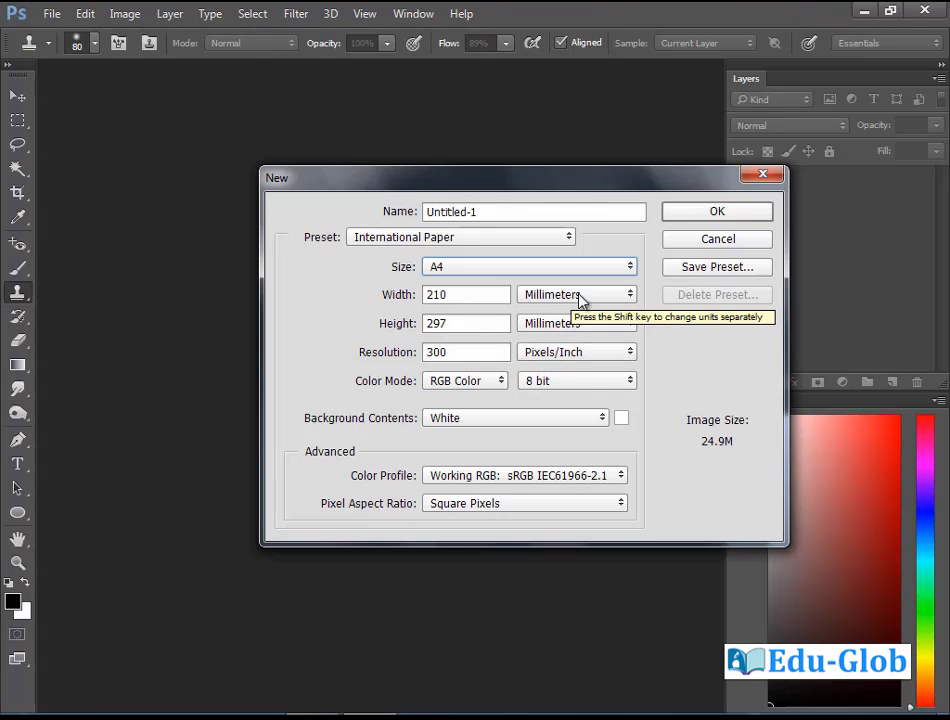
{"action": "left_click", "coordinate": [630, 298]}
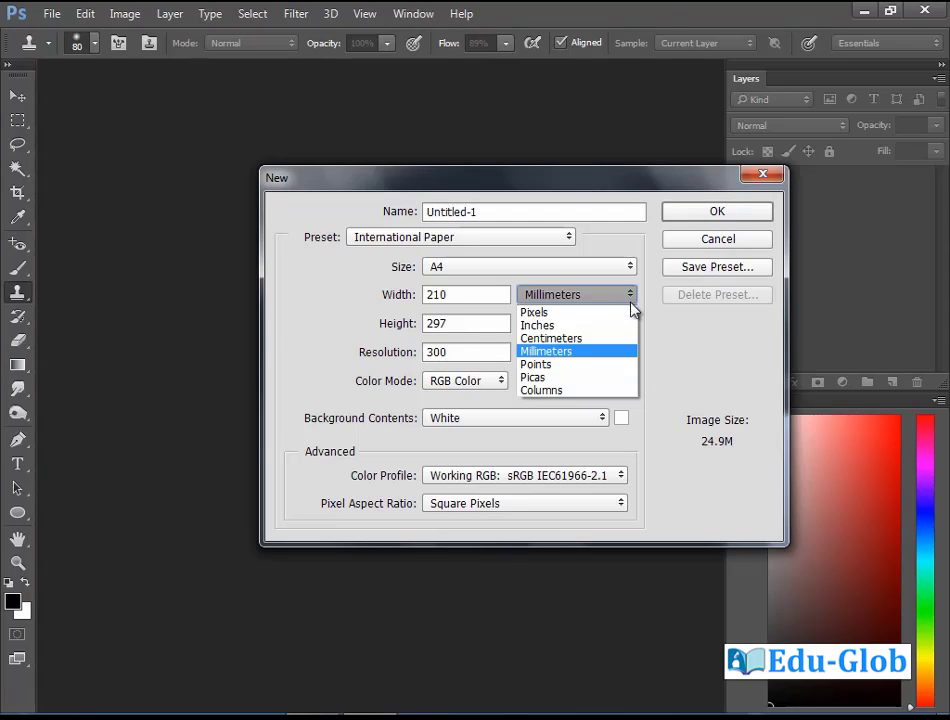
{"action": "left_click", "coordinate": [664, 339]}
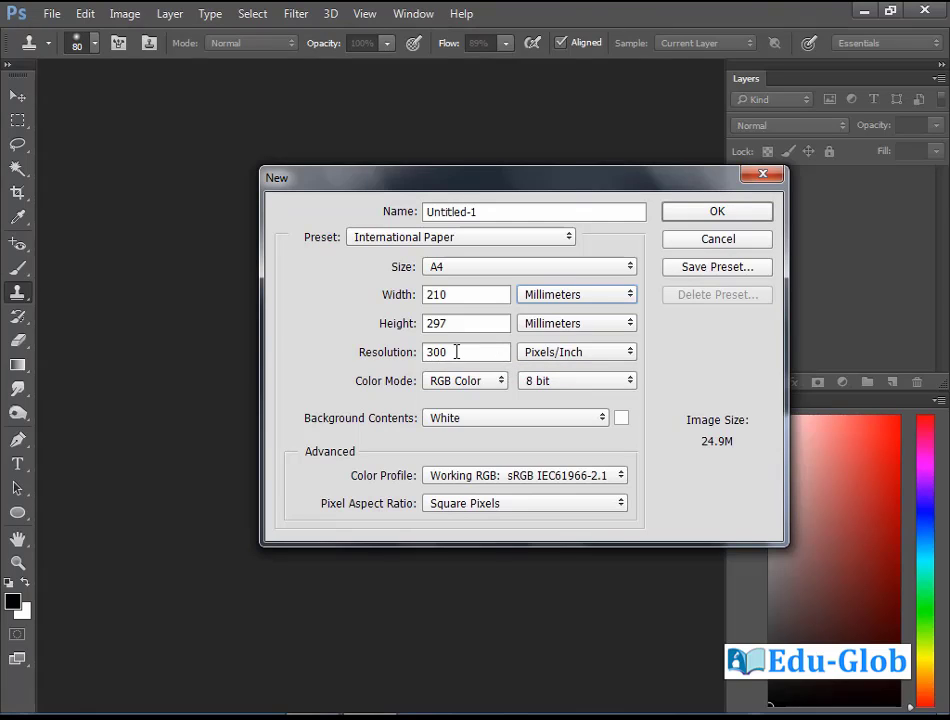
Step: Change the resolution to 72 Pixels/Centimeter, then cancel the New document dialog
{"action": "left_click_drag", "start_coordinate": [456, 351], "coordinate": [370, 352]}
{"action": "type", "text": "72"}
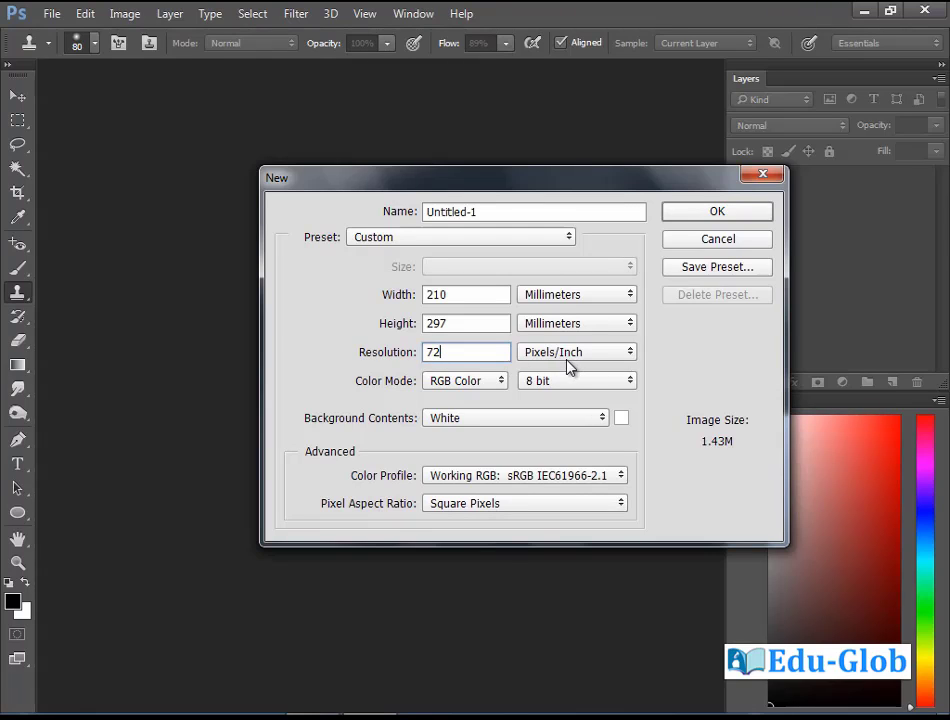
{"action": "left_click", "coordinate": [630, 355]}
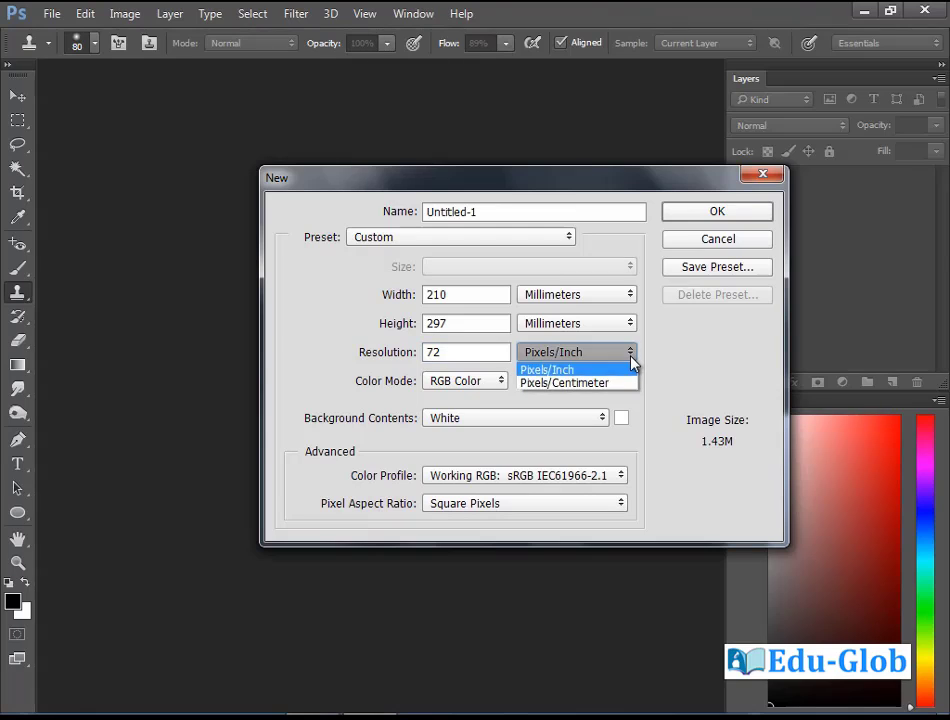
{"action": "left_click", "coordinate": [583, 386]}
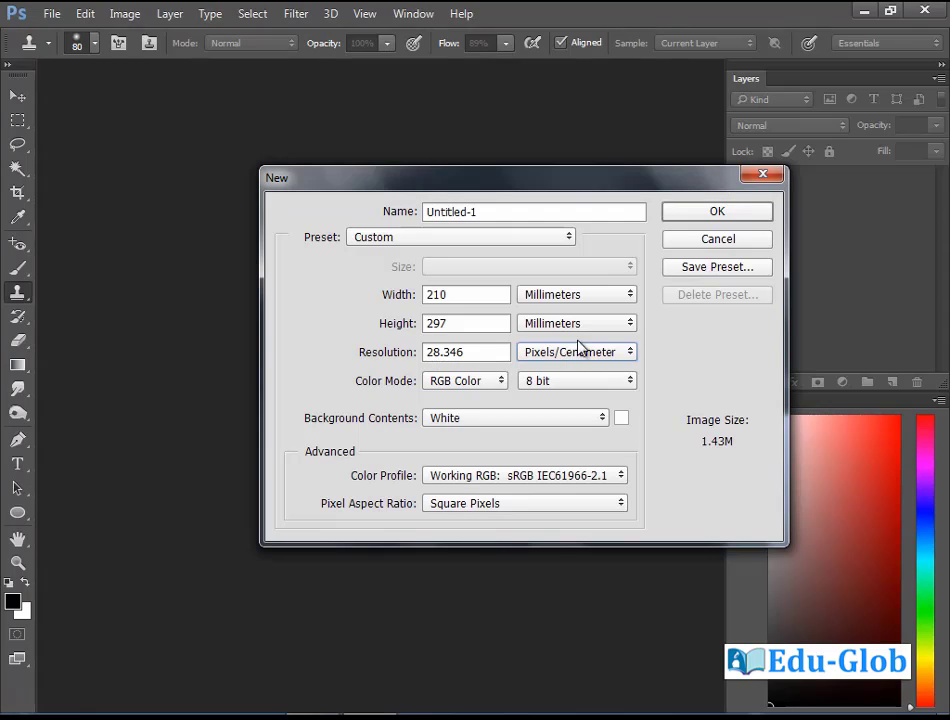
{"action": "left_click", "coordinate": [738, 244]}
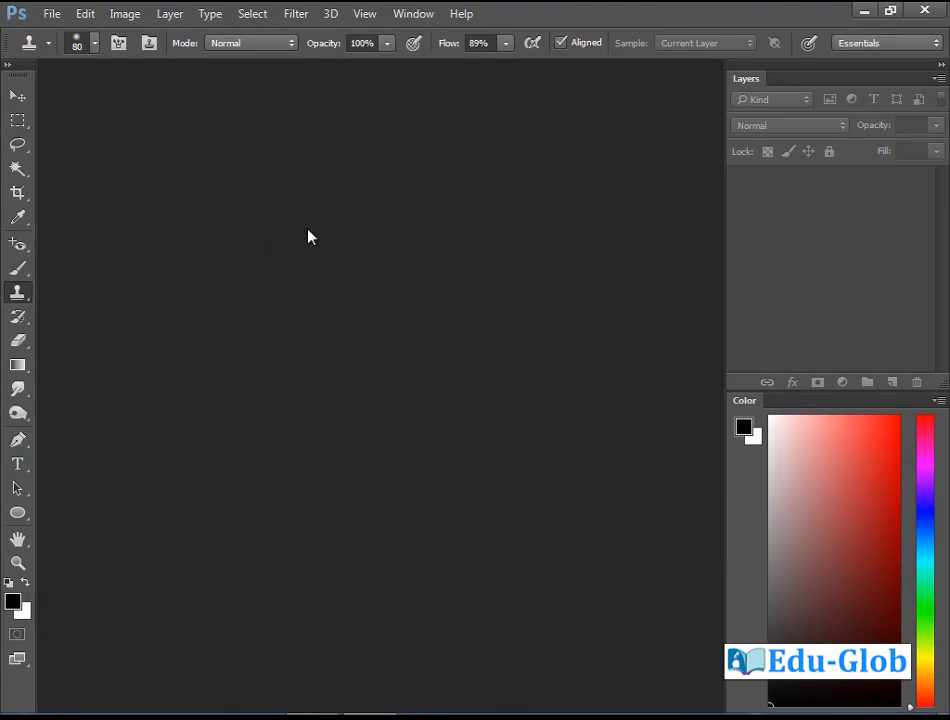
Step: Open pencil.jpg from the Project folder on New Volume (E:)
{"action": "left_click", "coordinate": [51, 15]}
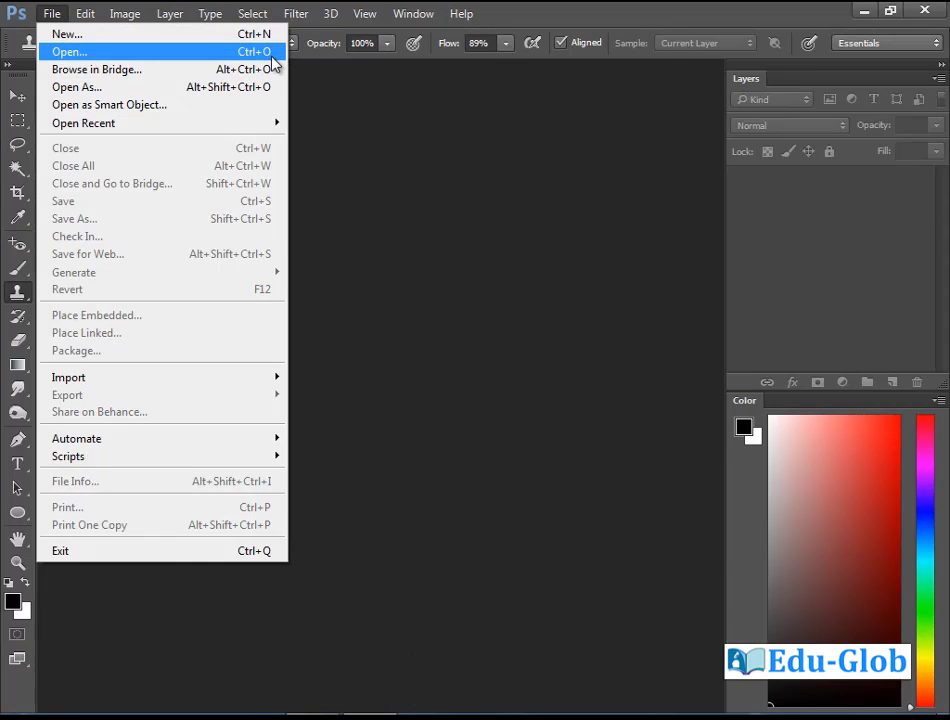
{"action": "left_click", "coordinate": [476, 330]}
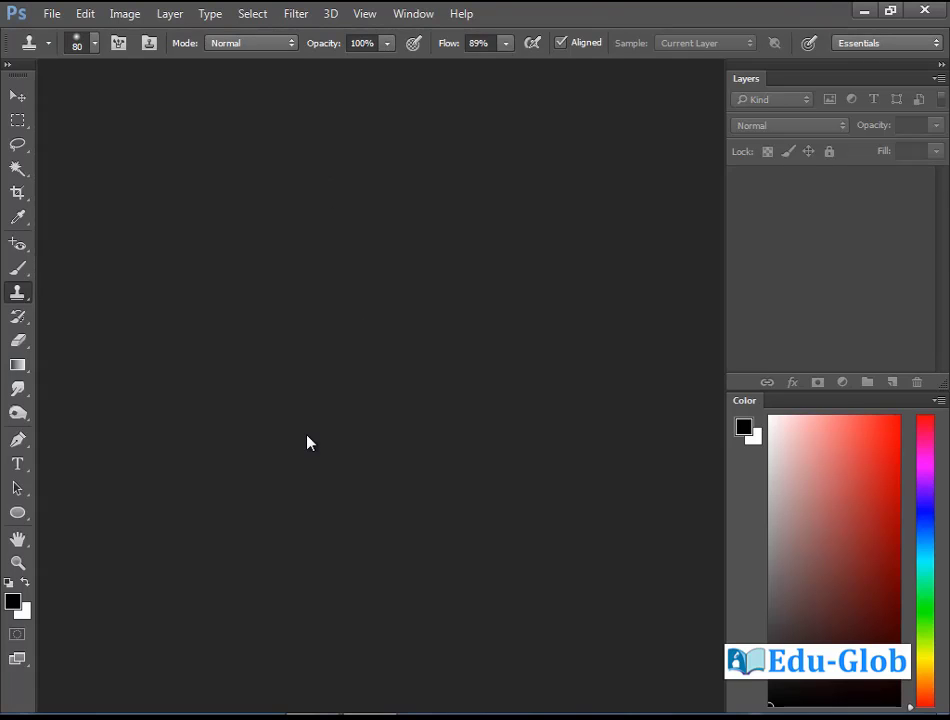
{"action": "double_click", "coordinate": [322, 355]}
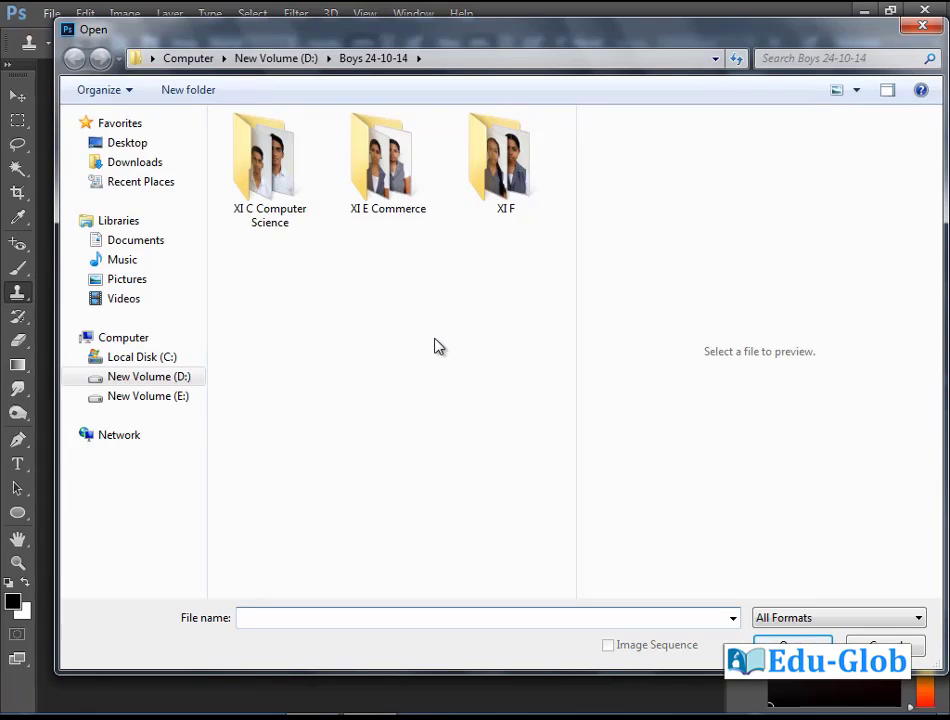
{"action": "left_click", "coordinate": [170, 402]}
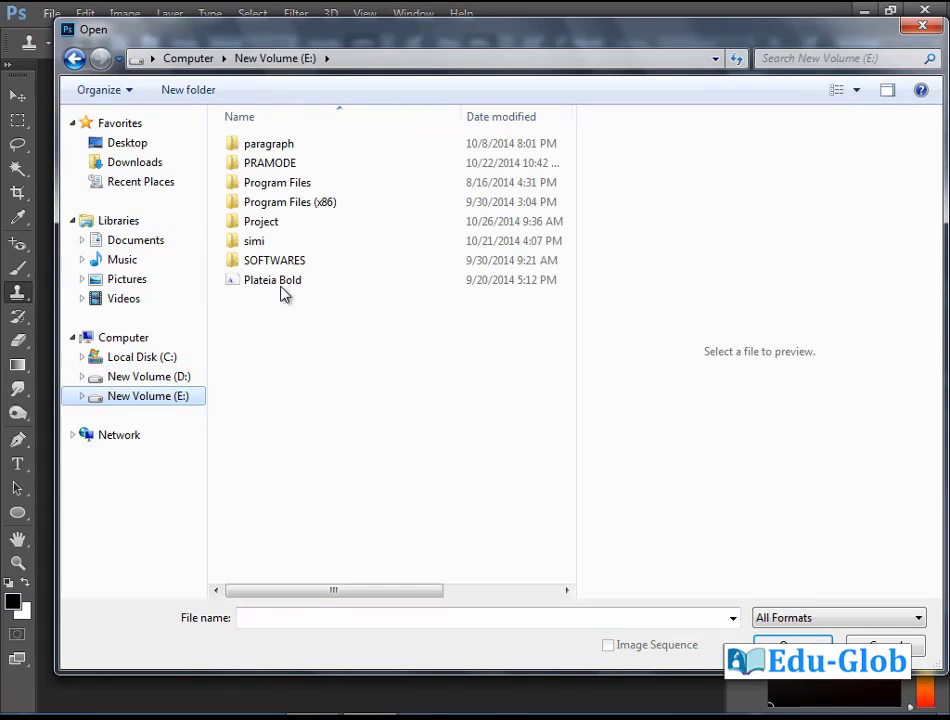
{"action": "double_click", "coordinate": [262, 221]}
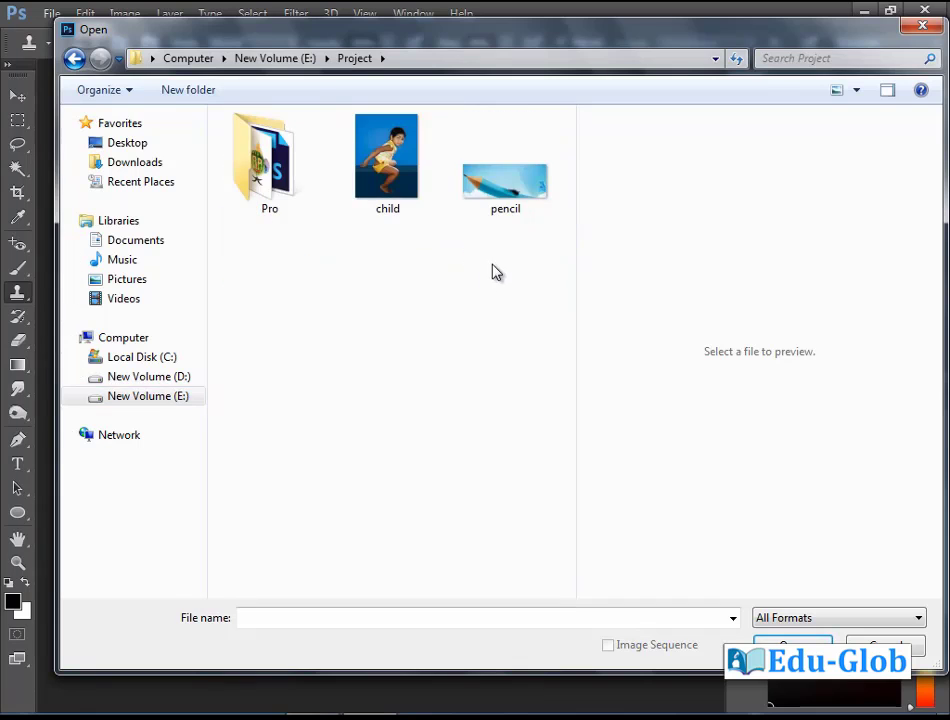
{"action": "double_click", "coordinate": [513, 196]}
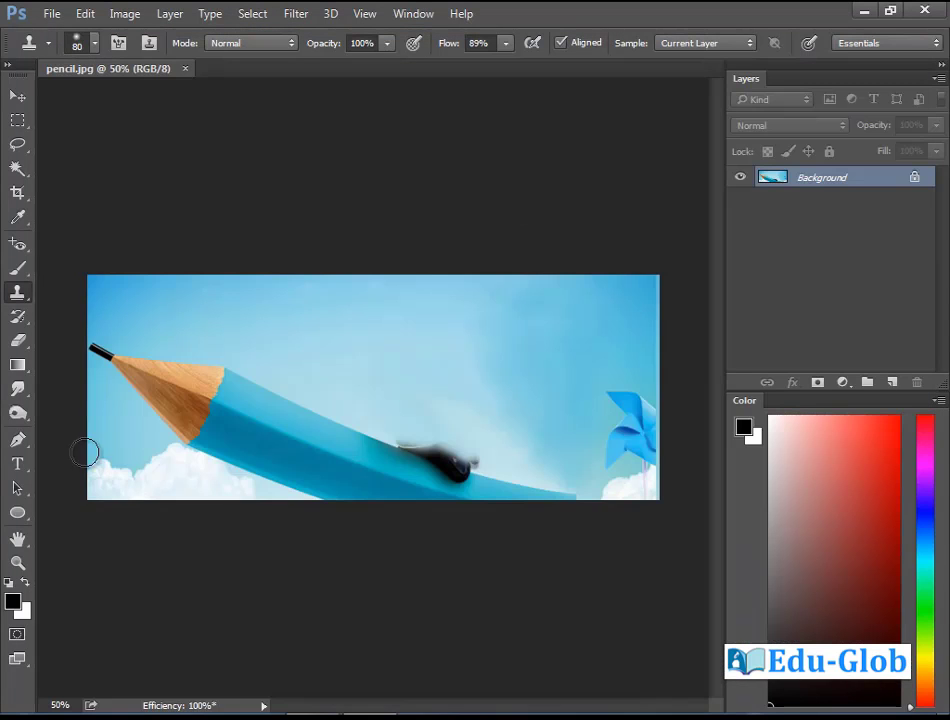
Step: Zoom into the pencil tip through 369% and 1130% to 3200%, then close pencil.jpg
{"action": "left_click", "coordinate": [18, 565]}
{"action": "left_click_drag", "start_coordinate": [153, 352], "coordinate": [242, 424]}
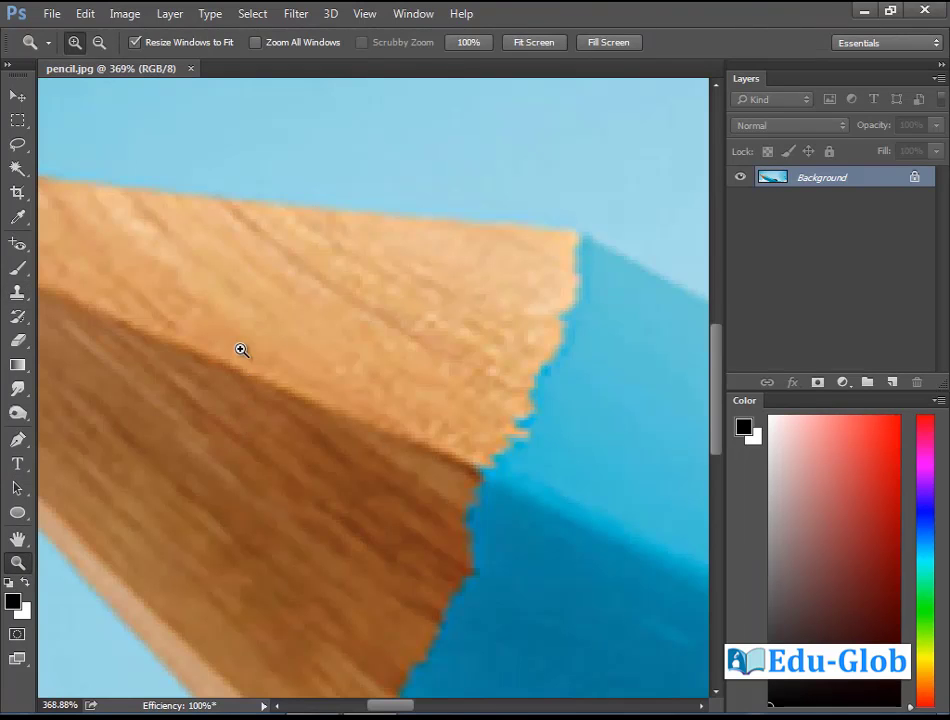
{"action": "left_click_drag", "start_coordinate": [233, 324], "coordinate": [443, 519]}
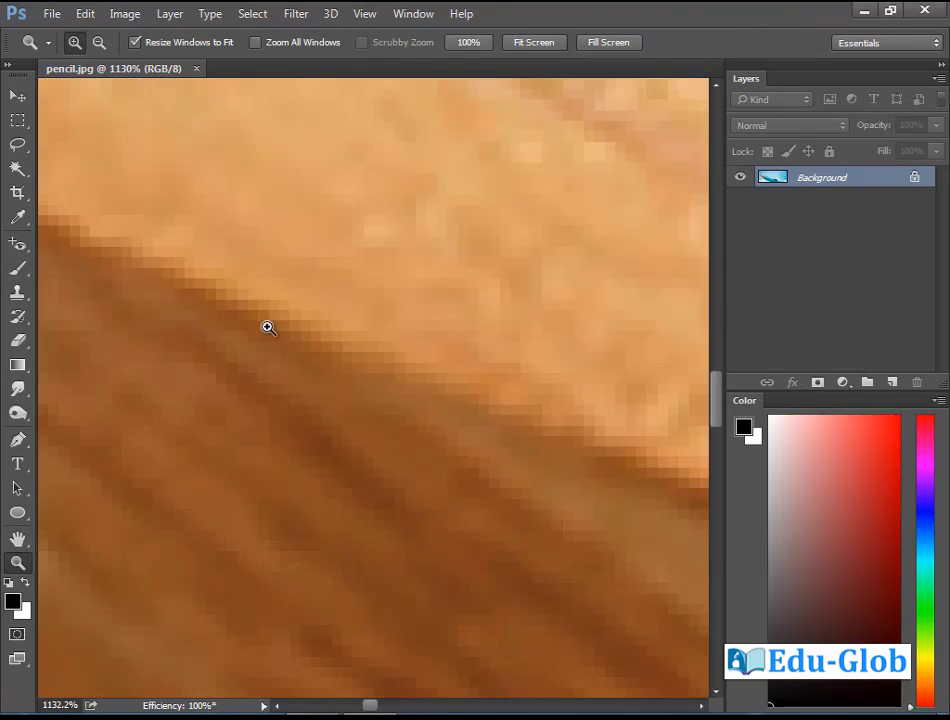
{"action": "left_click_drag", "start_coordinate": [233, 250], "coordinate": [420, 437]}
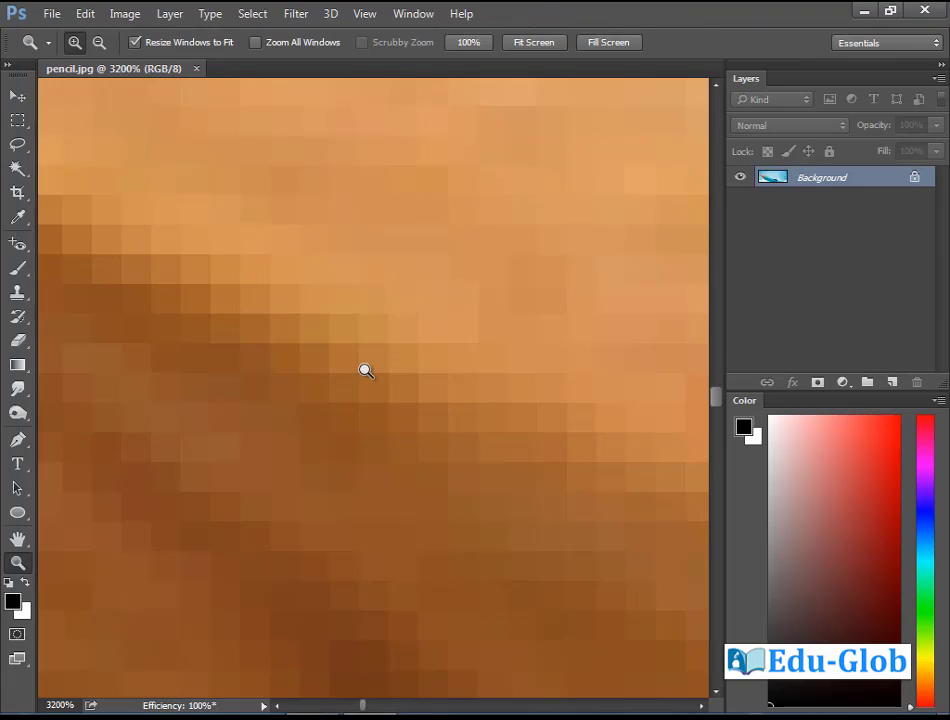
{"action": "left_click", "coordinate": [196, 68]}
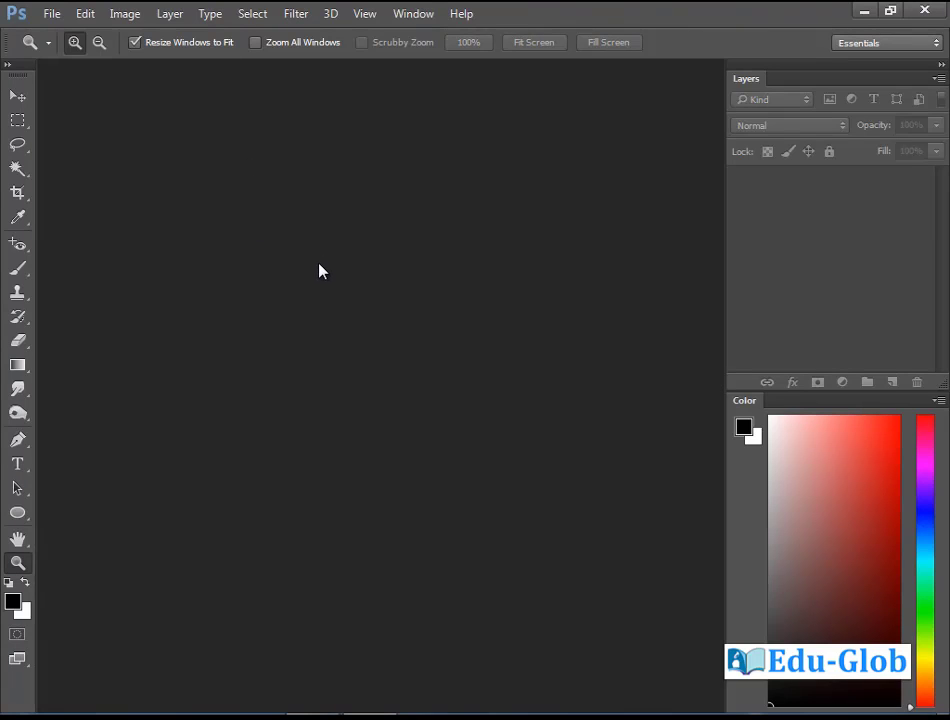
{"action": "left_click", "coordinate": [52, 13]}
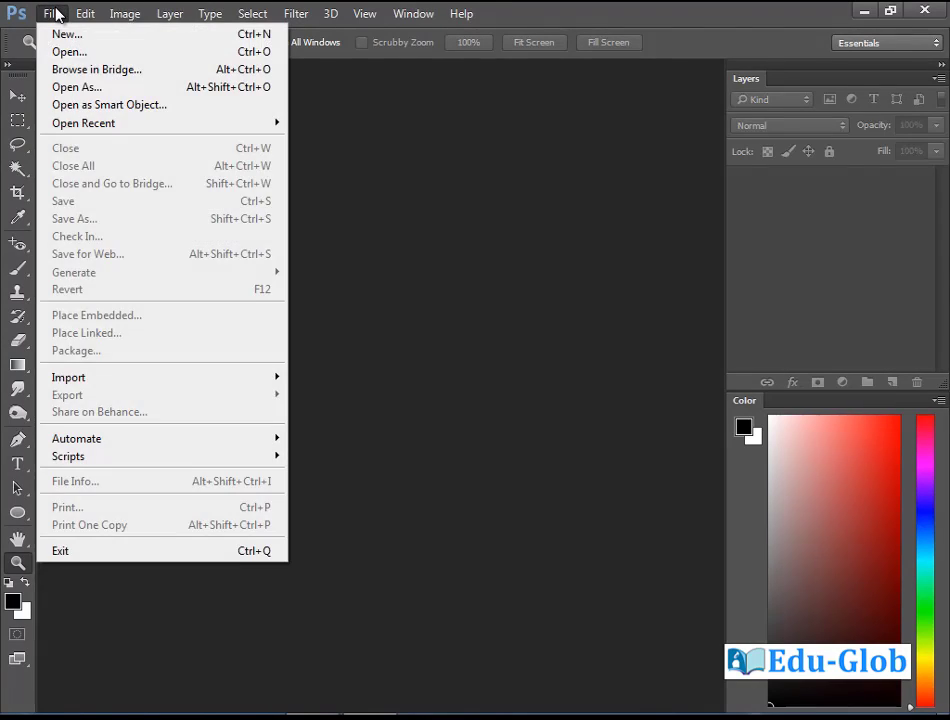
{"action": "left_click", "coordinate": [78, 40]}
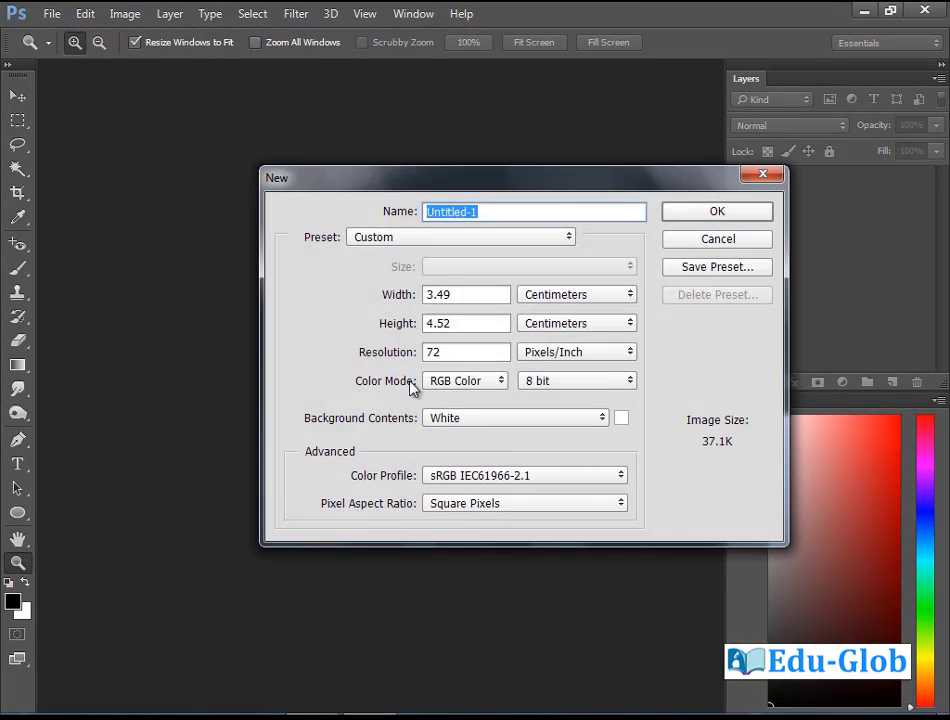
{"action": "left_click", "coordinate": [485, 388]}
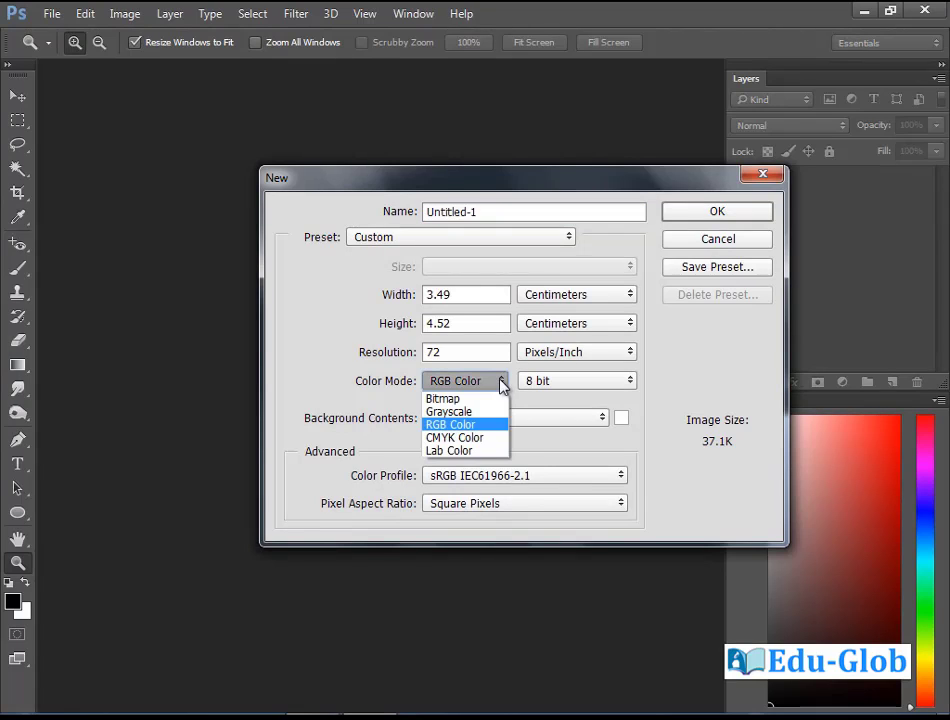
{"action": "left_click", "coordinate": [495, 440]}
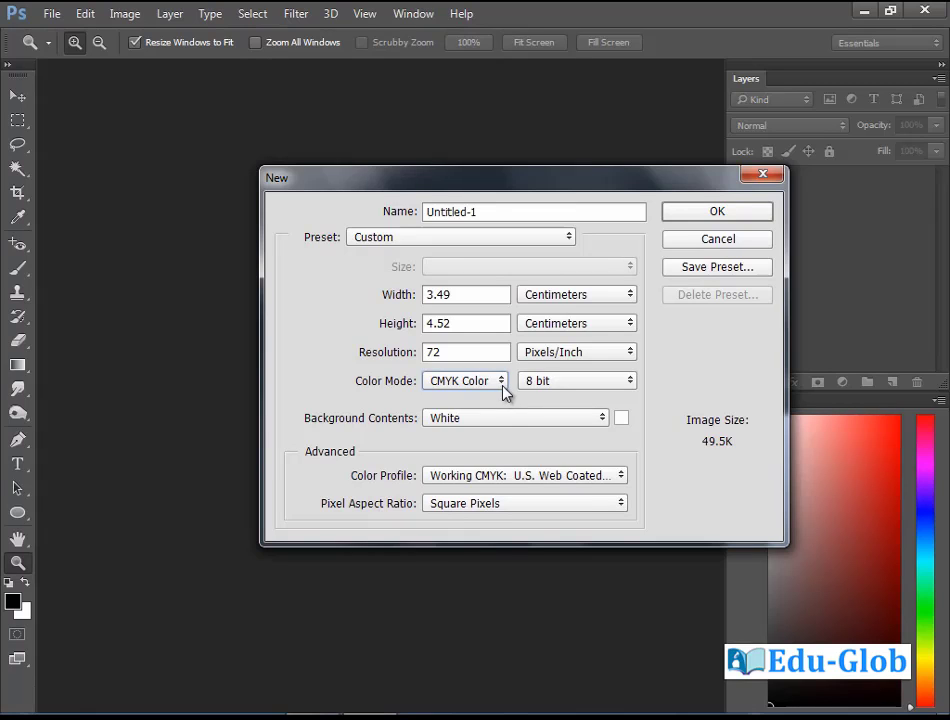
{"action": "left_click", "coordinate": [503, 391]}
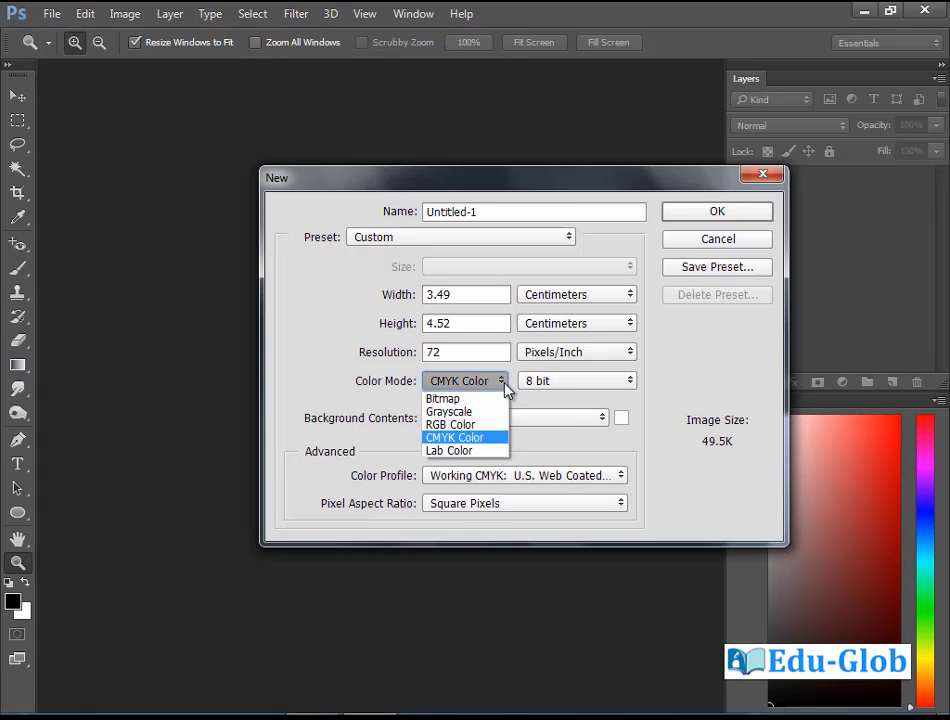
{"action": "left_click", "coordinate": [475, 425]}
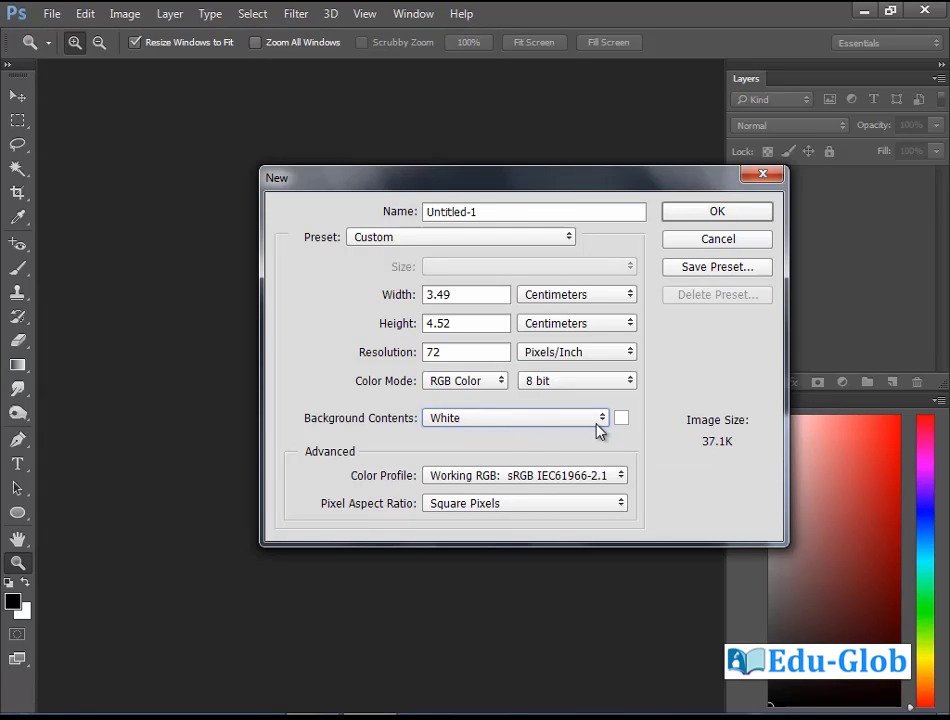
{"action": "key", "text": "Return"}
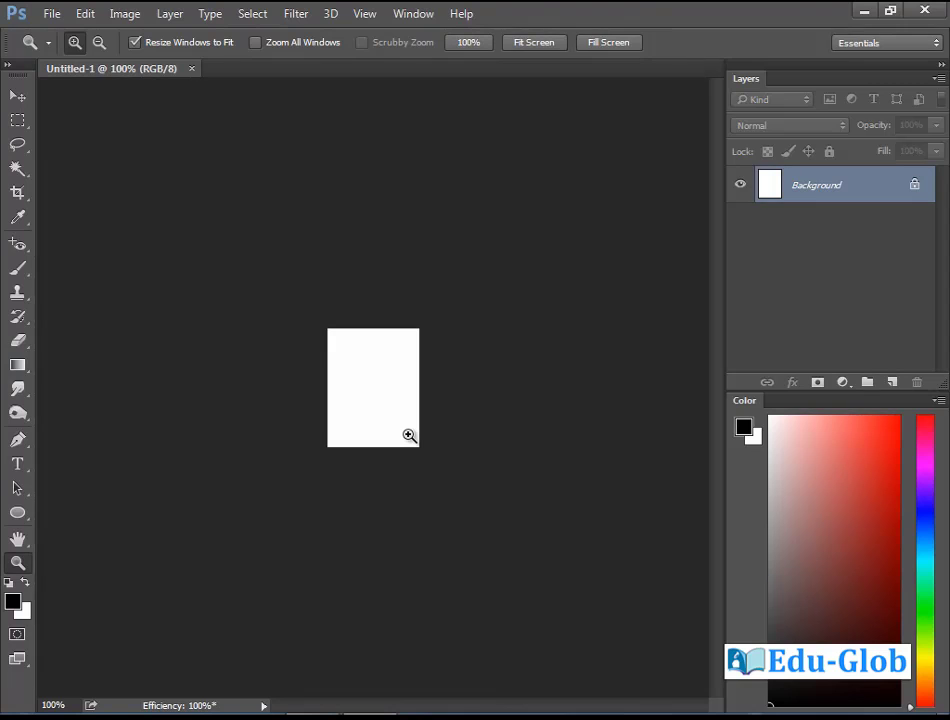
Step: Create a new canvas with Background Color as its contents, then close Untitled-1
{"action": "left_click", "coordinate": [52, 14]}
{"action": "left_click", "coordinate": [66, 35]}
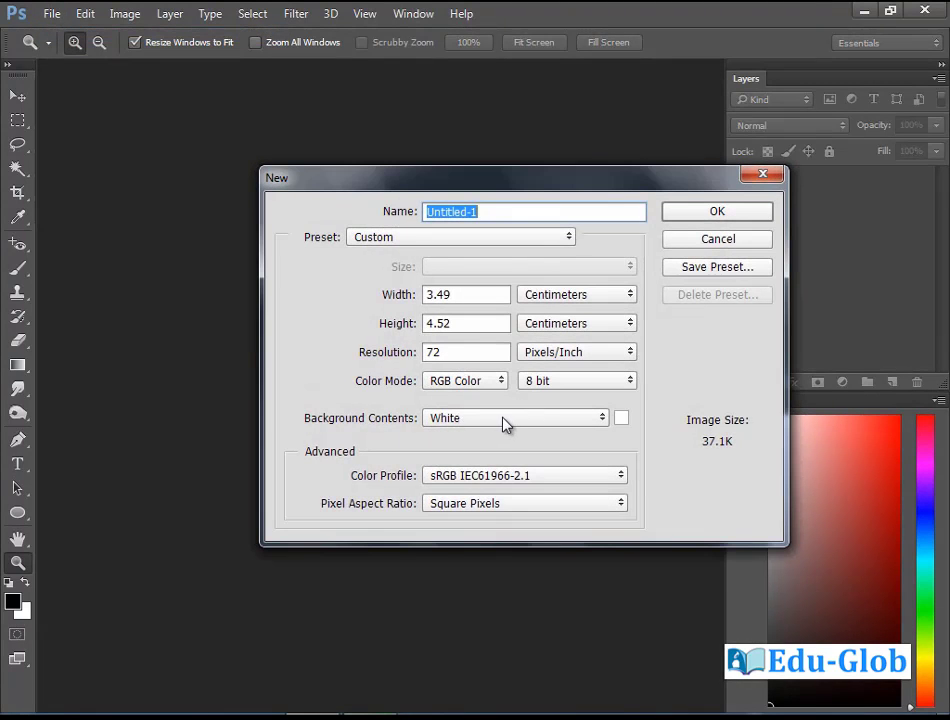
{"action": "left_click", "coordinate": [605, 421]}
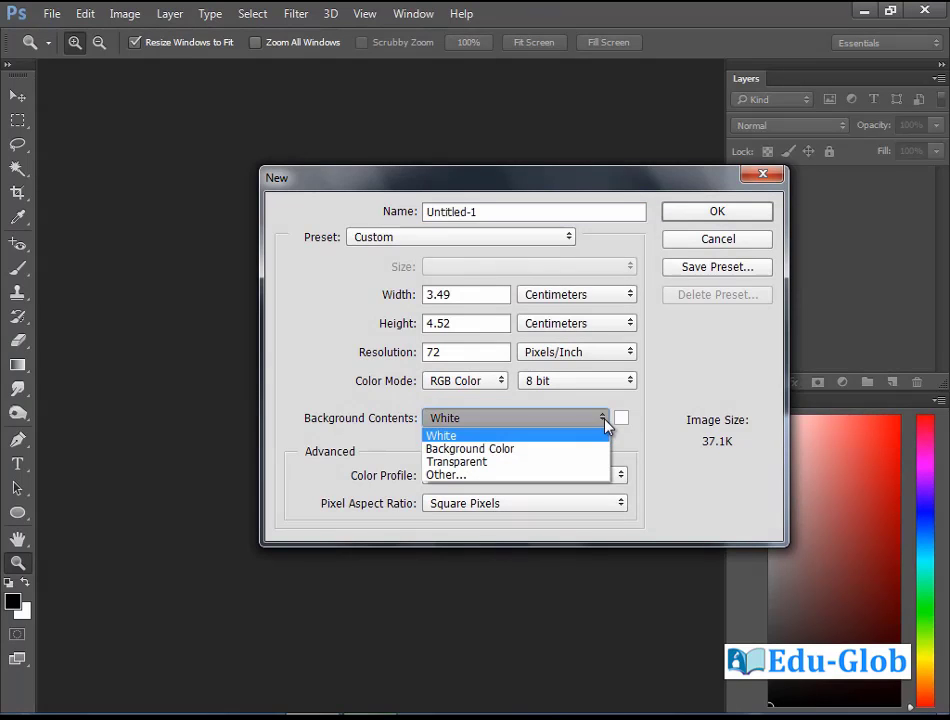
{"action": "left_click", "coordinate": [507, 449]}
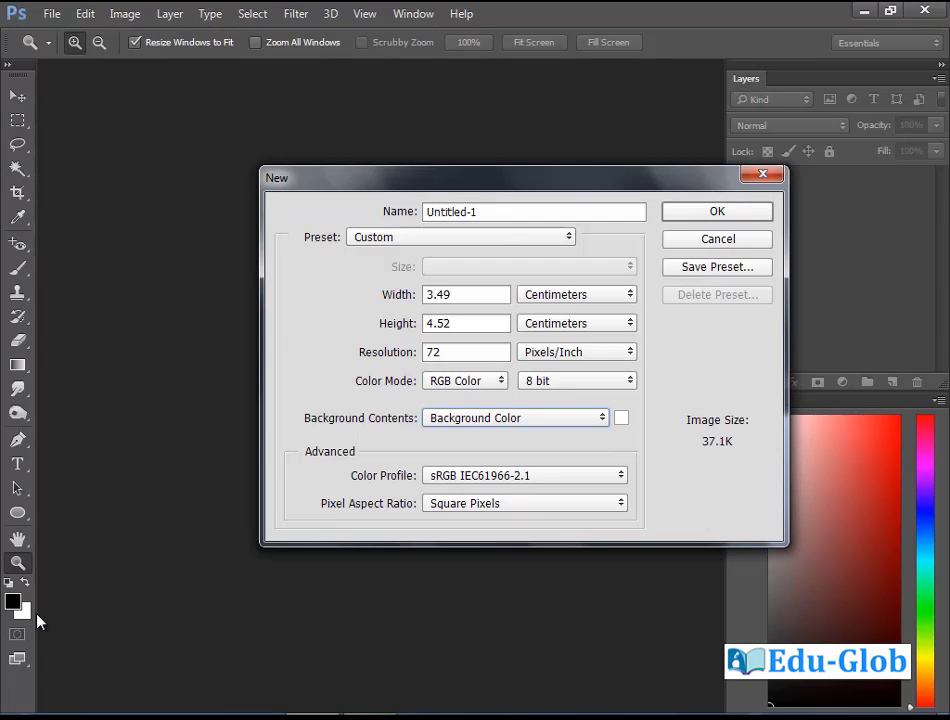
{"action": "left_click", "coordinate": [717, 212]}
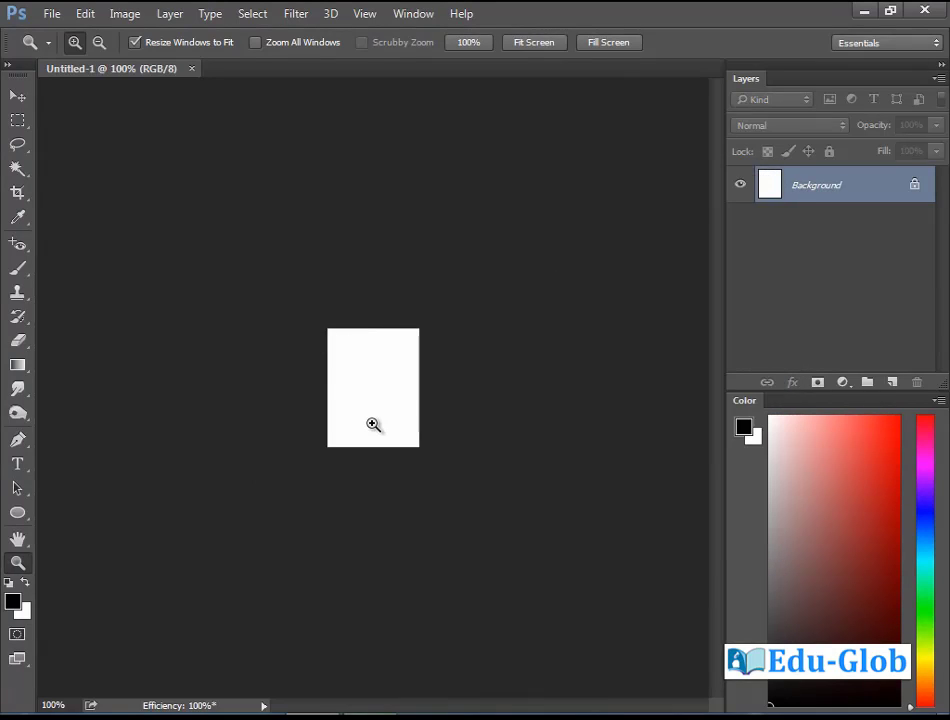
{"action": "left_click", "coordinate": [192, 69]}
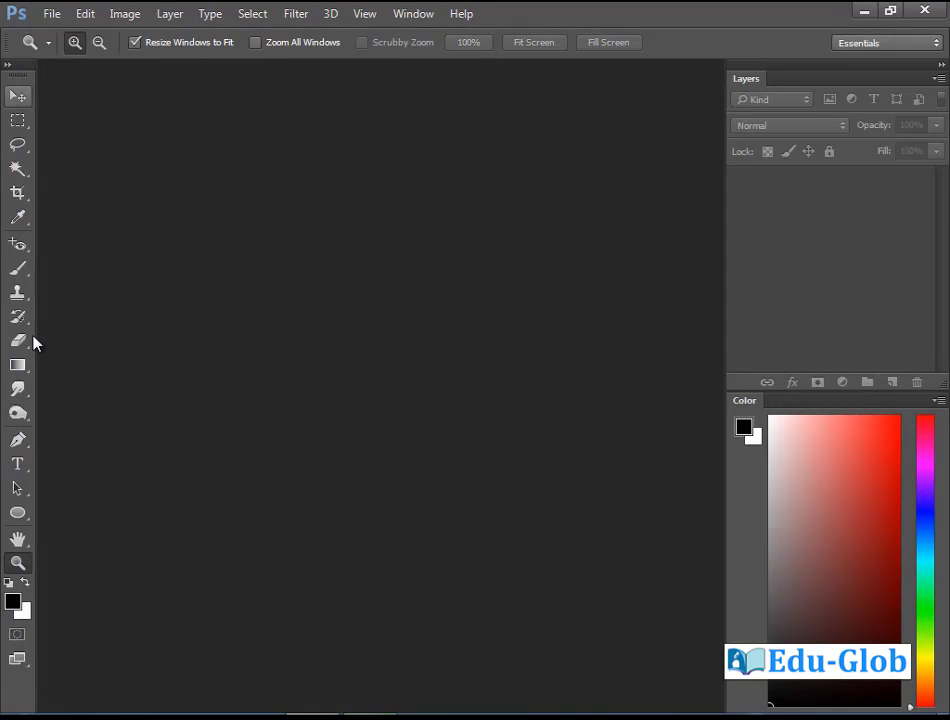
Step: Set the foreground colour to red #bd1515
{"action": "left_click", "coordinate": [13, 603]}
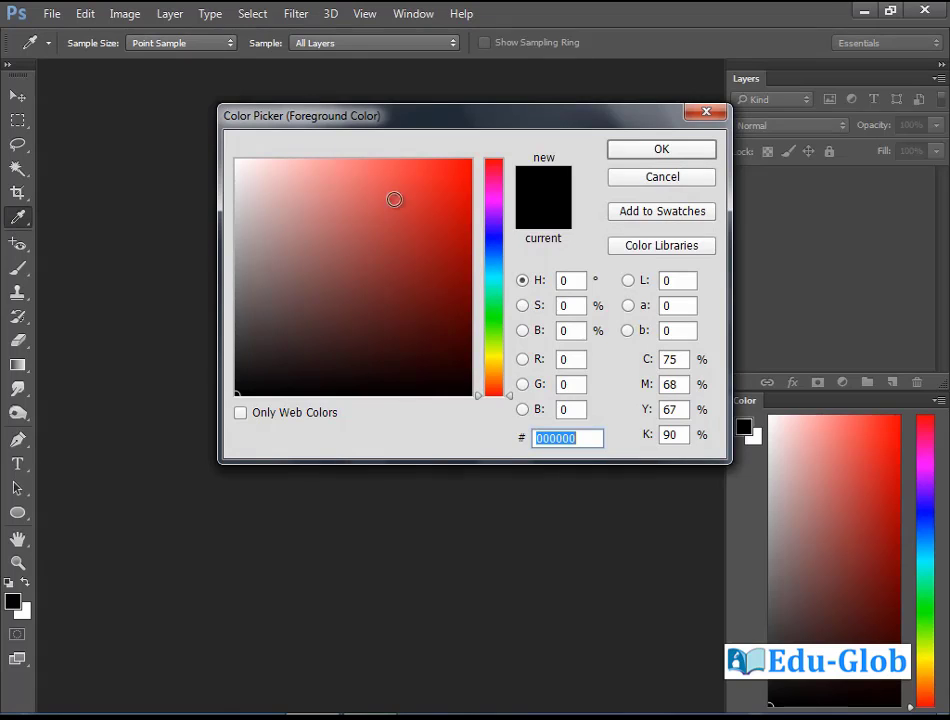
{"action": "mouse_move", "coordinate": [462, 176]}
{"action": "left_mouse_down"}
{"action": "mouse_move", "coordinate": [423, 168]}
{"action": "mouse_move", "coordinate": [445, 222]}
{"action": "left_mouse_up"}
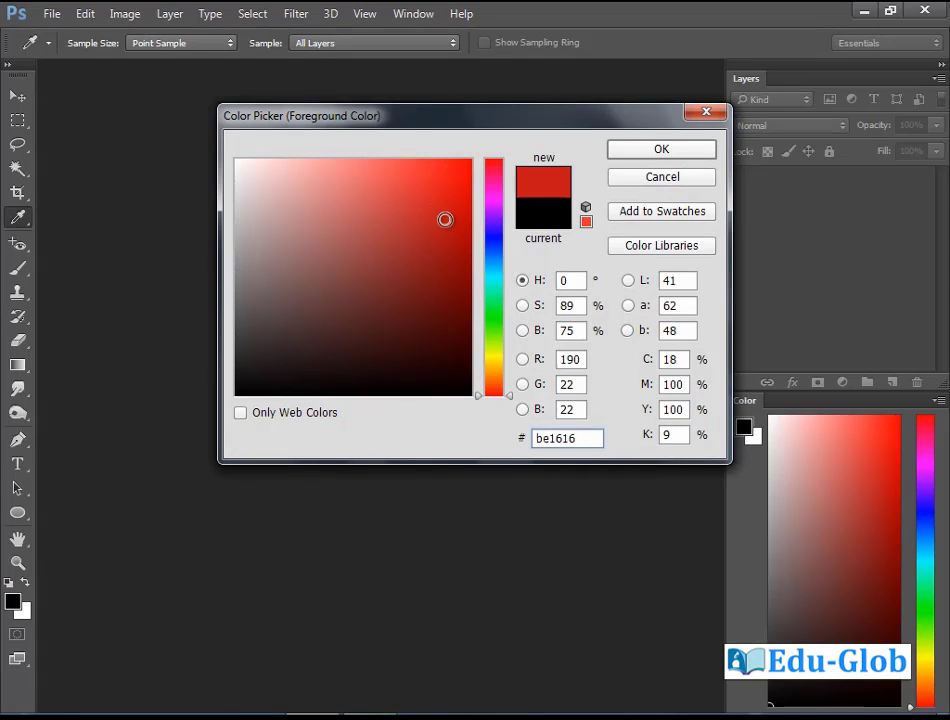
{"action": "left_click", "coordinate": [697, 156]}
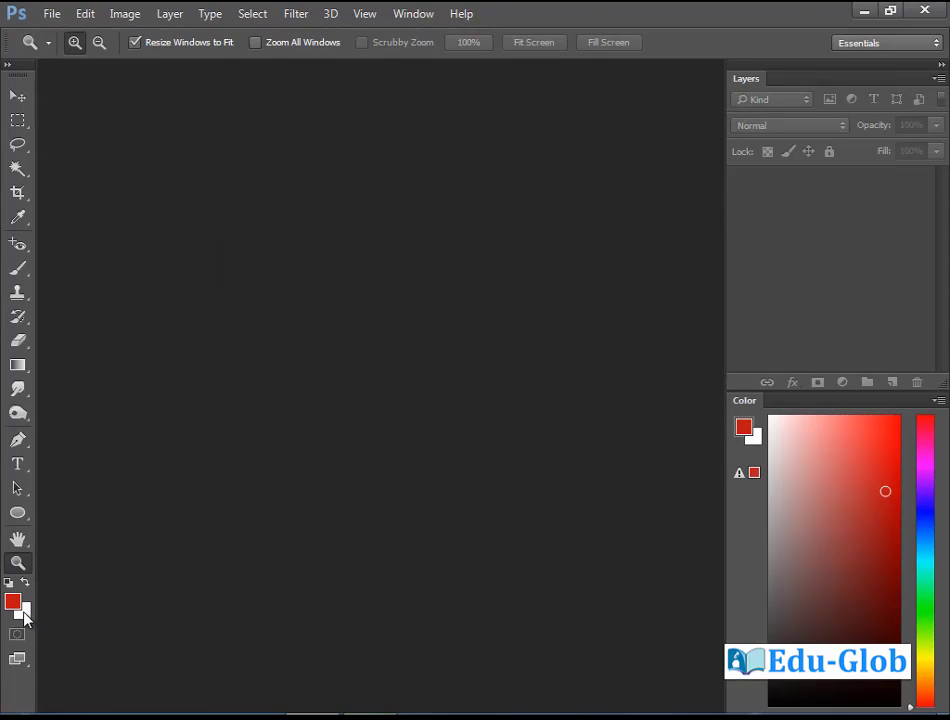
Step: Set the background colour to green #328609 and begin a new document using it
{"action": "left_click", "coordinate": [25, 617]}
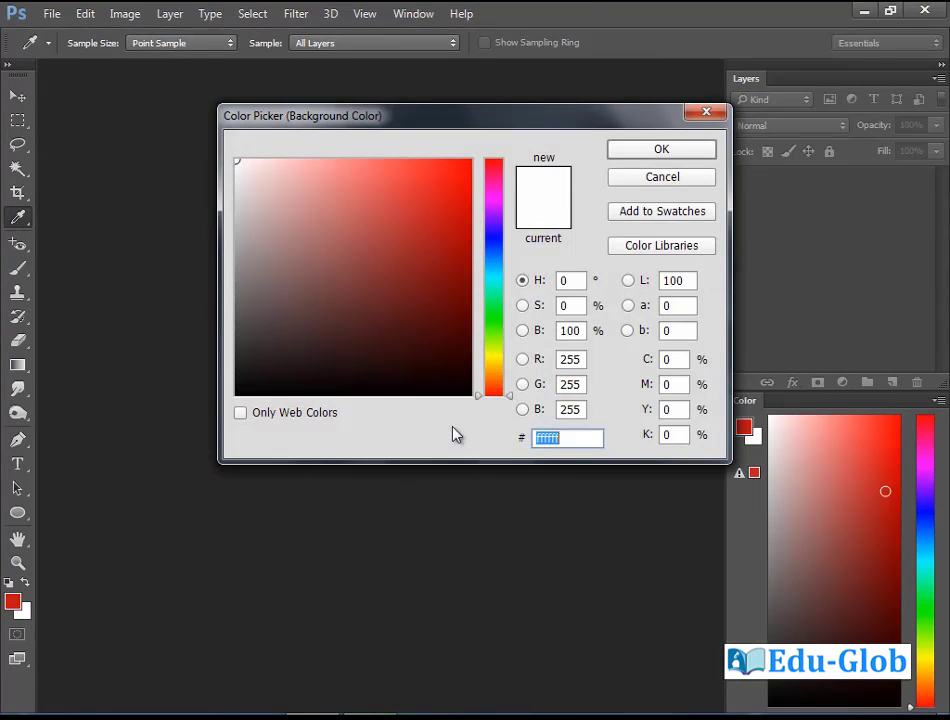
{"action": "left_click", "coordinate": [493, 330]}
{"action": "left_click", "coordinate": [453, 273]}
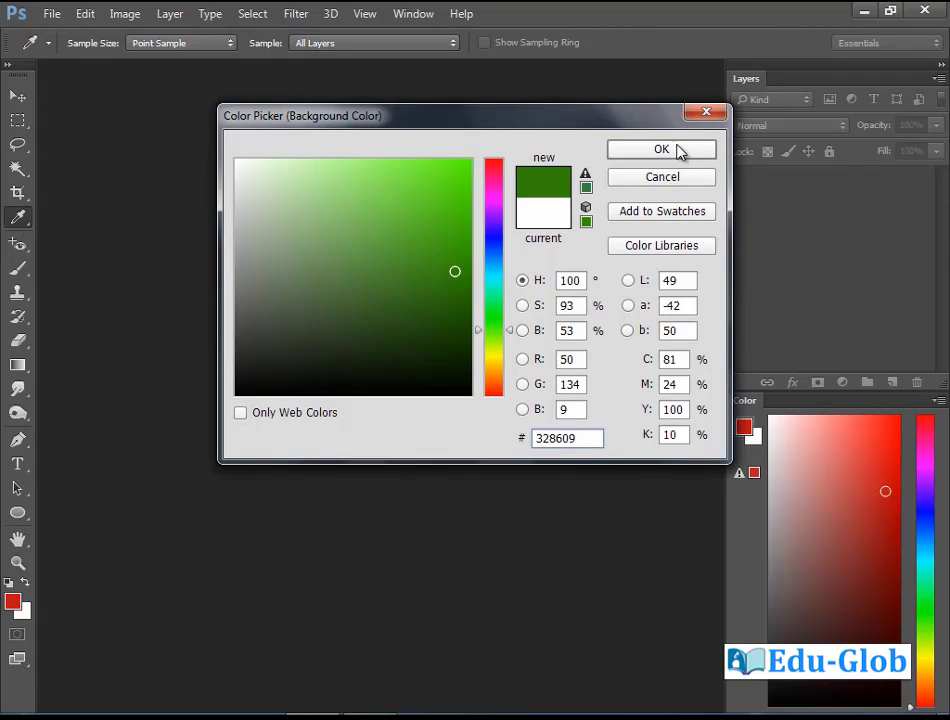
{"action": "left_click", "coordinate": [679, 151]}
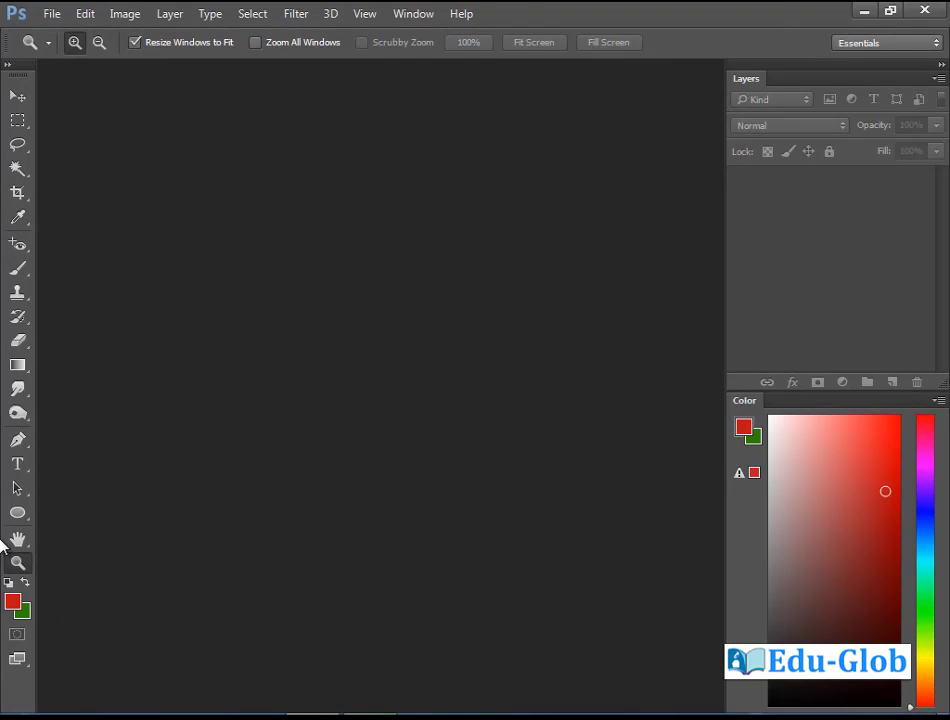
{"action": "left_click", "coordinate": [51, 13]}
{"action": "left_click", "coordinate": [70, 32]}
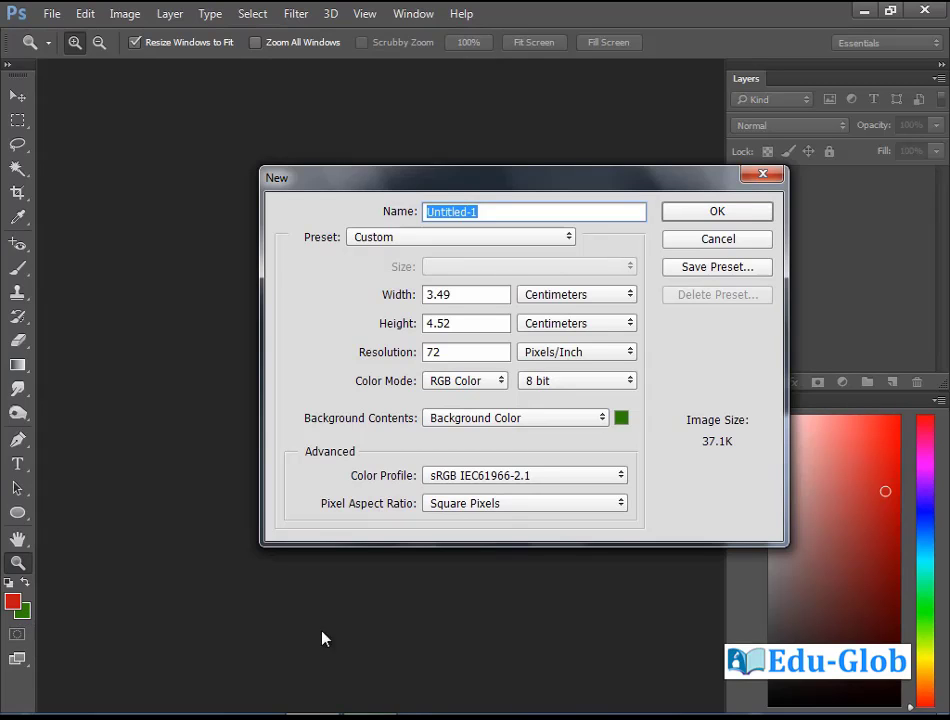
Step: Create the green-filled Untitled-1 document, then close it
{"action": "left_click", "coordinate": [752, 212]}
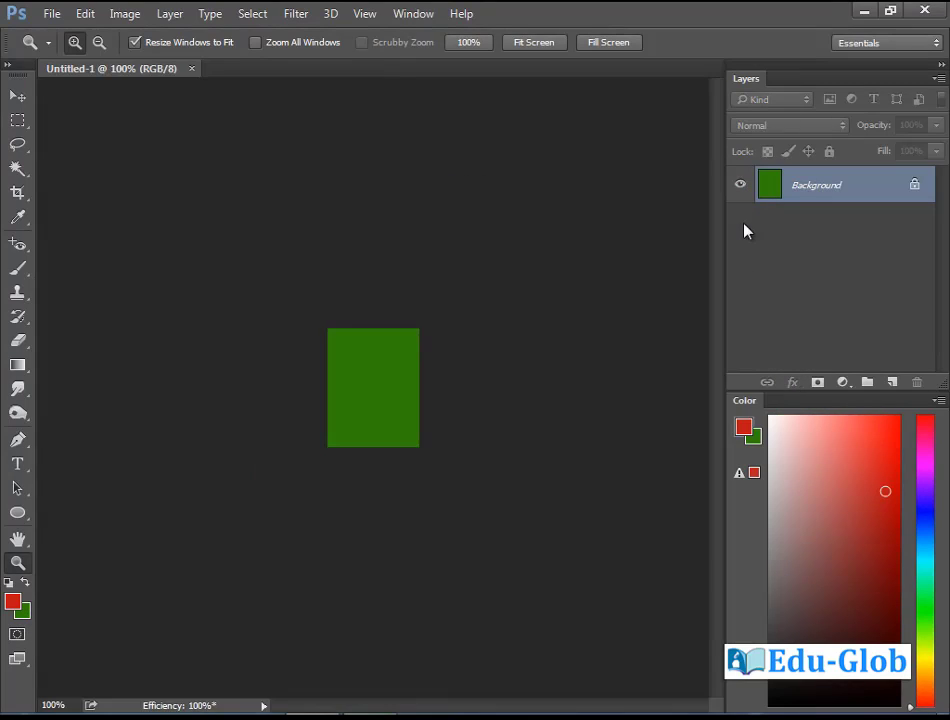
{"action": "left_click", "coordinate": [192, 69]}
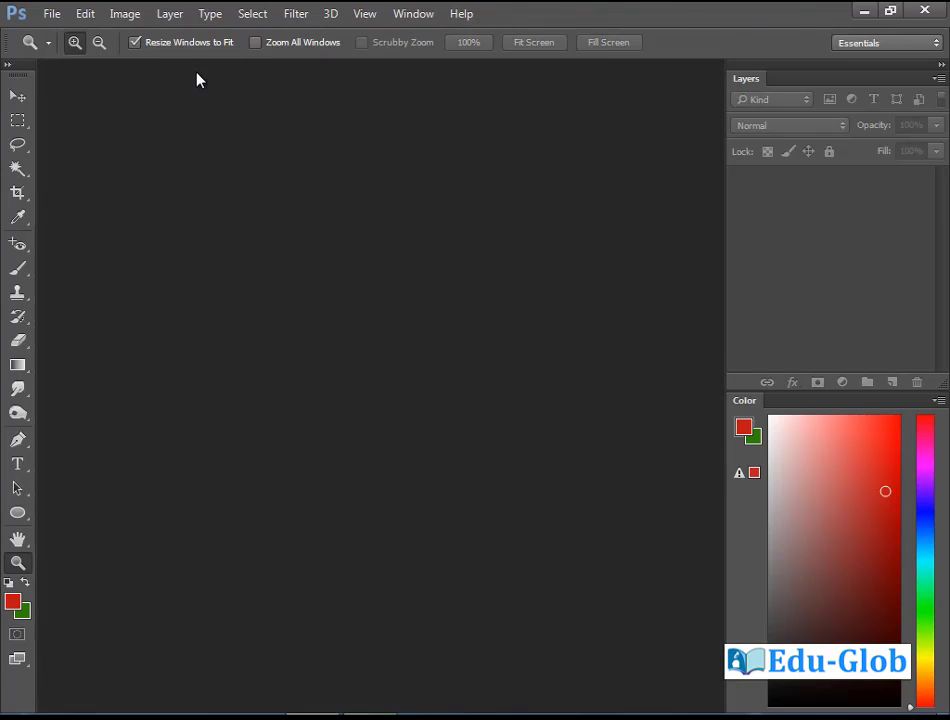
Step: Create a new document with Transparent background contents, then close it
{"action": "left_click", "coordinate": [52, 13]}
{"action": "left_click", "coordinate": [68, 36]}
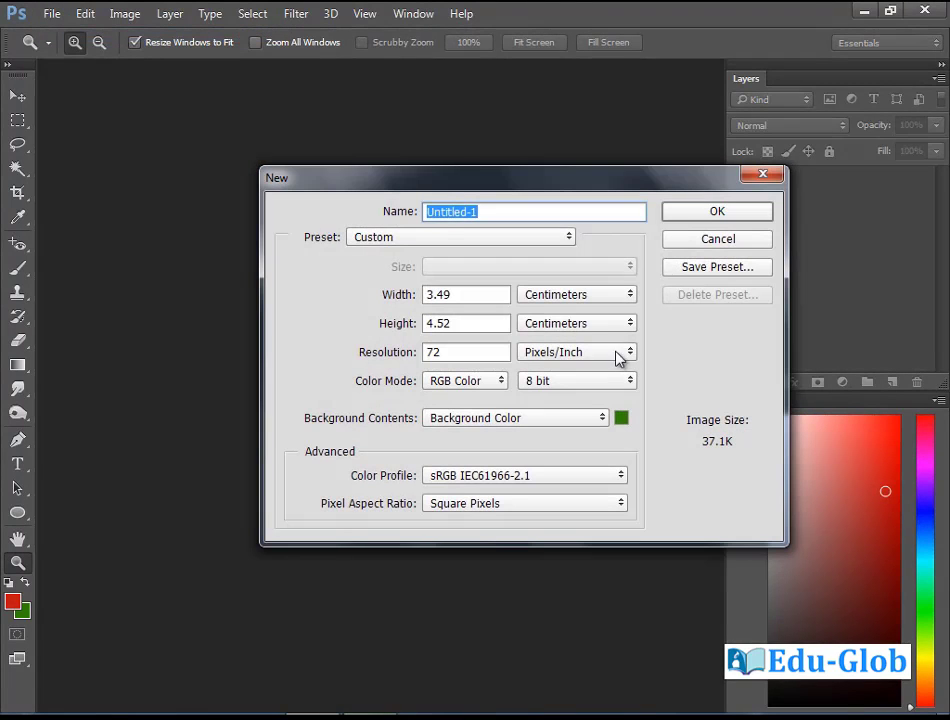
{"action": "left_click", "coordinate": [603, 423]}
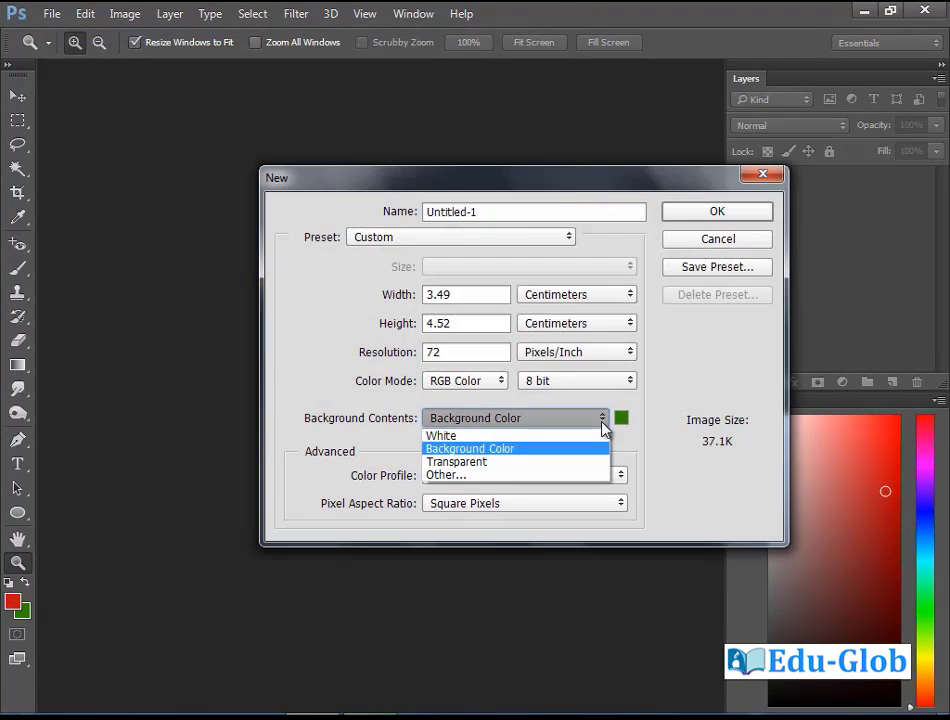
{"action": "left_click", "coordinate": [503, 470]}
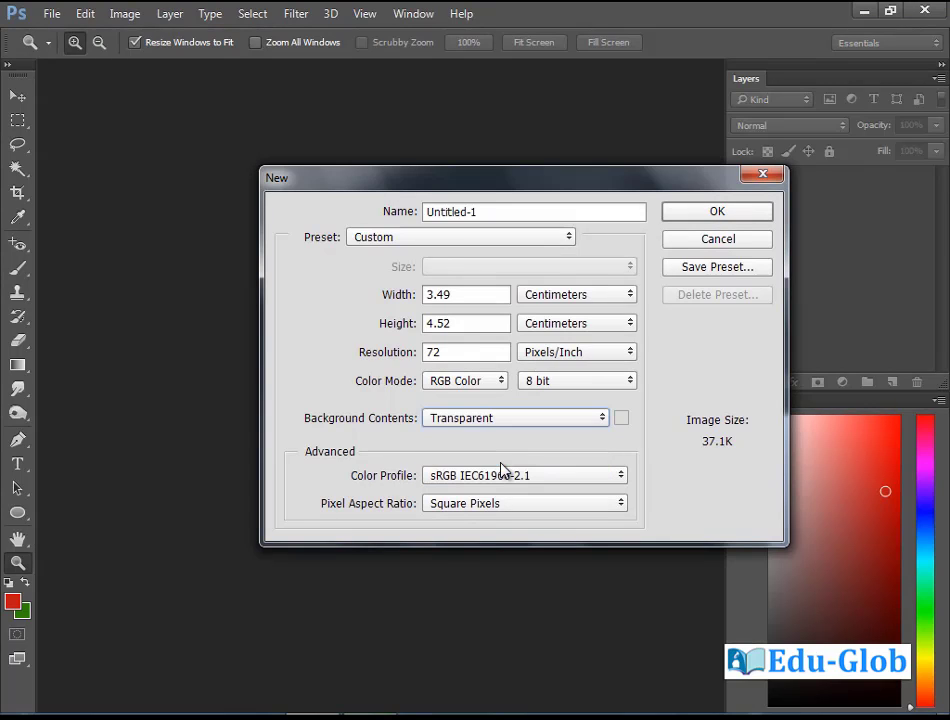
{"action": "left_click", "coordinate": [722, 214]}
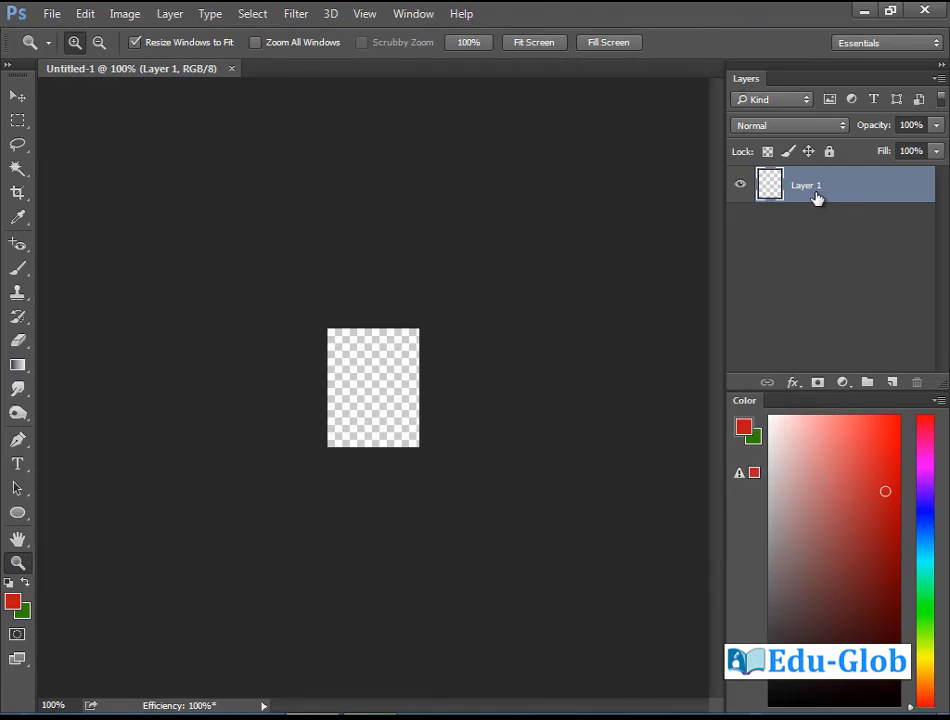
{"action": "left_click", "coordinate": [231, 68]}
Step: Make an Untitled-1 document whose Background Contents use custom colour #33f10d, then close it
{"action": "left_click", "coordinate": [51, 14]}
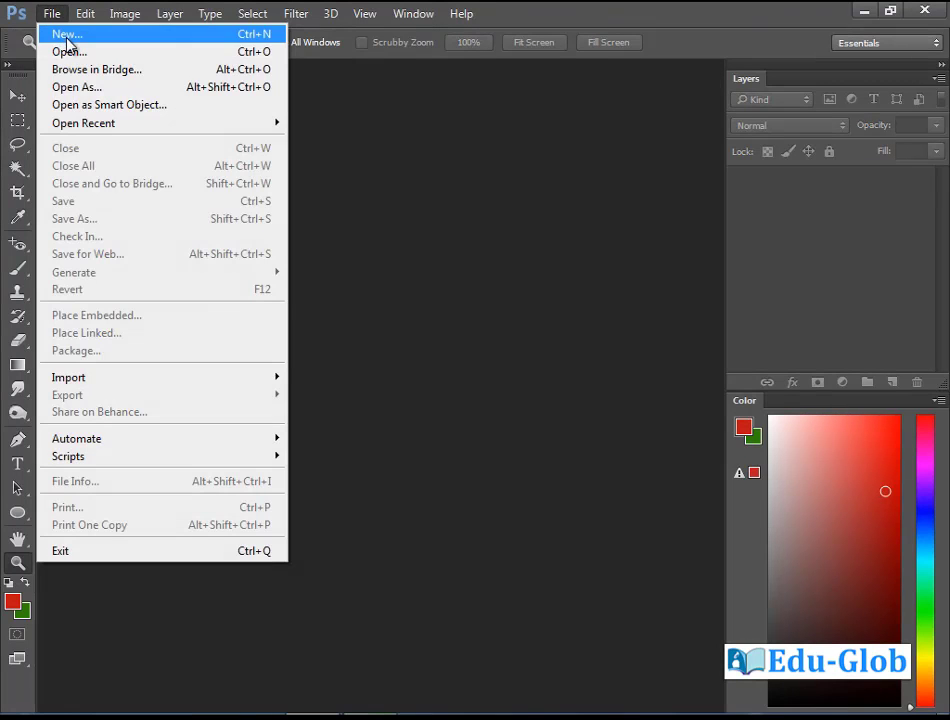
{"action": "left_click", "coordinate": [64, 33]}
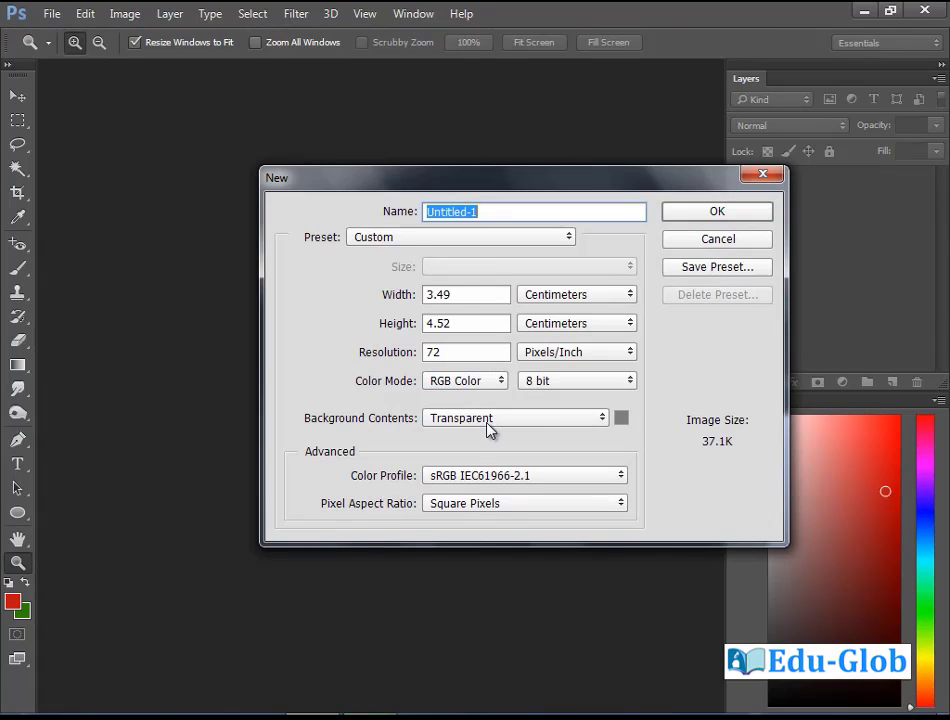
{"action": "left_click", "coordinate": [606, 420]}
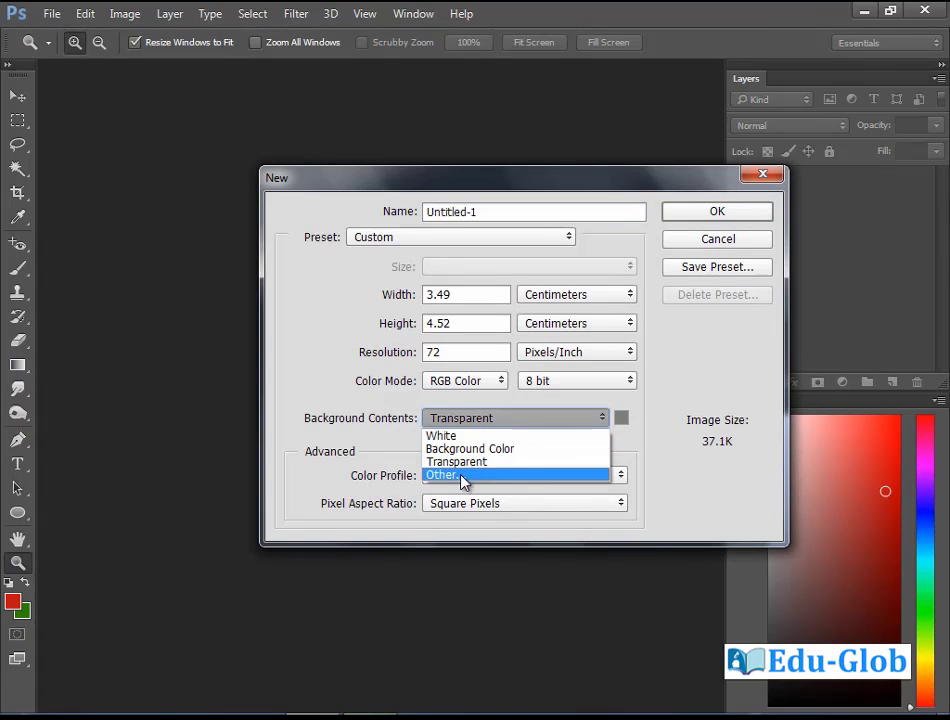
{"action": "left_click", "coordinate": [624, 445]}
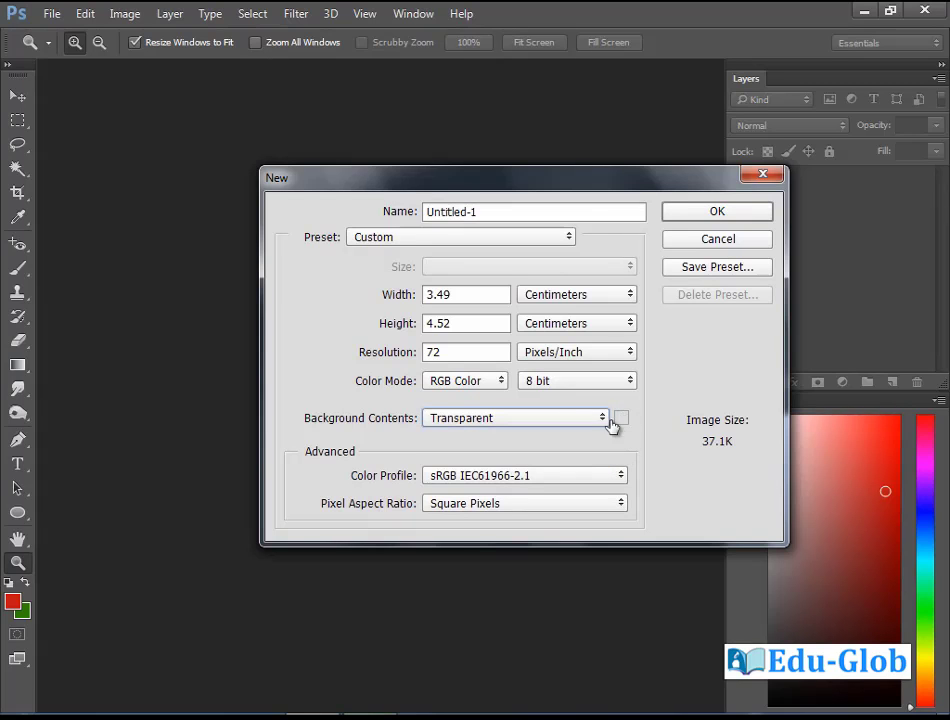
{"action": "left_click", "coordinate": [621, 418]}
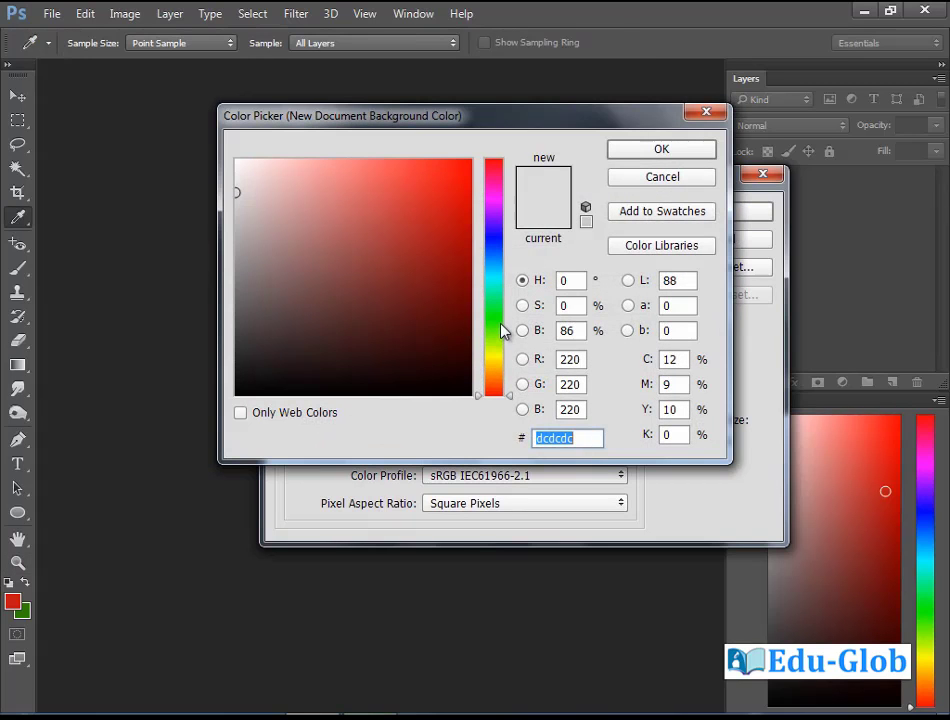
{"action": "left_click", "coordinate": [500, 324]}
{"action": "left_click", "coordinate": [458, 172]}
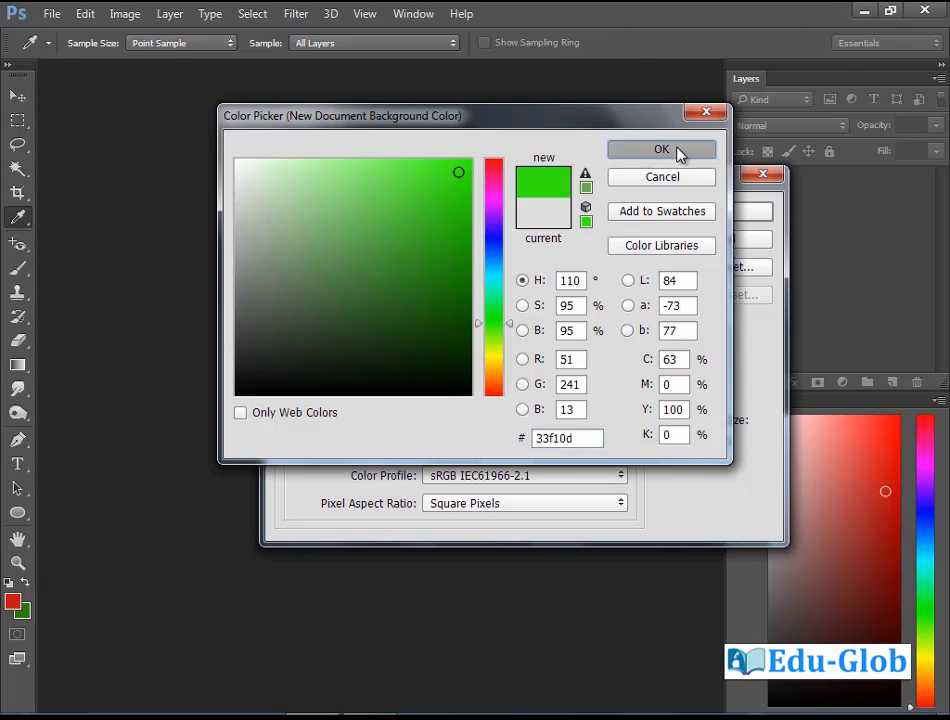
{"action": "left_click", "coordinate": [678, 153]}
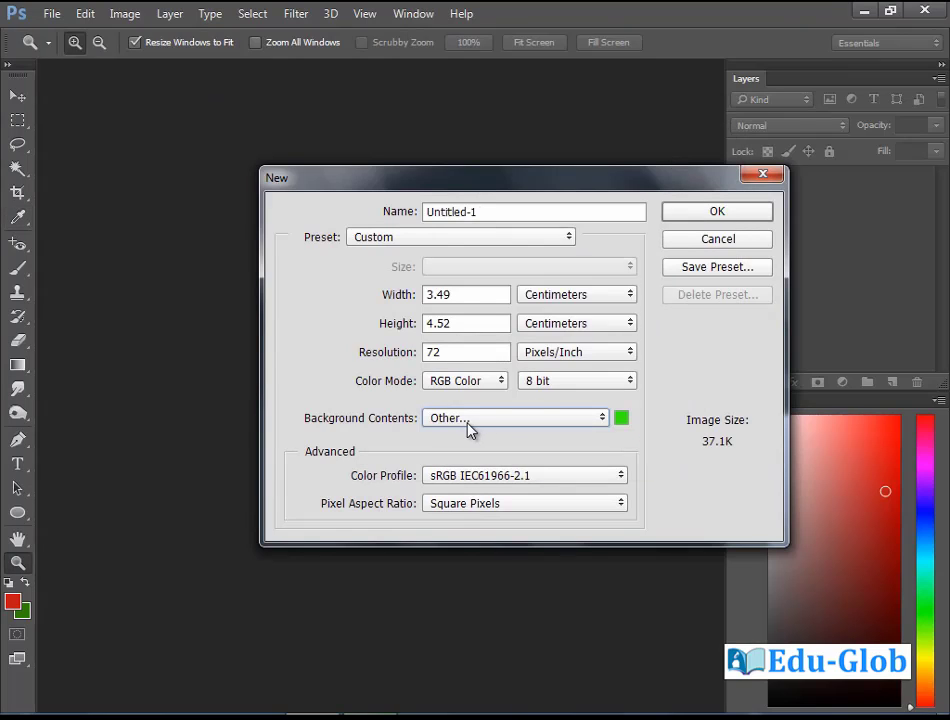
{"action": "left_click", "coordinate": [735, 216]}
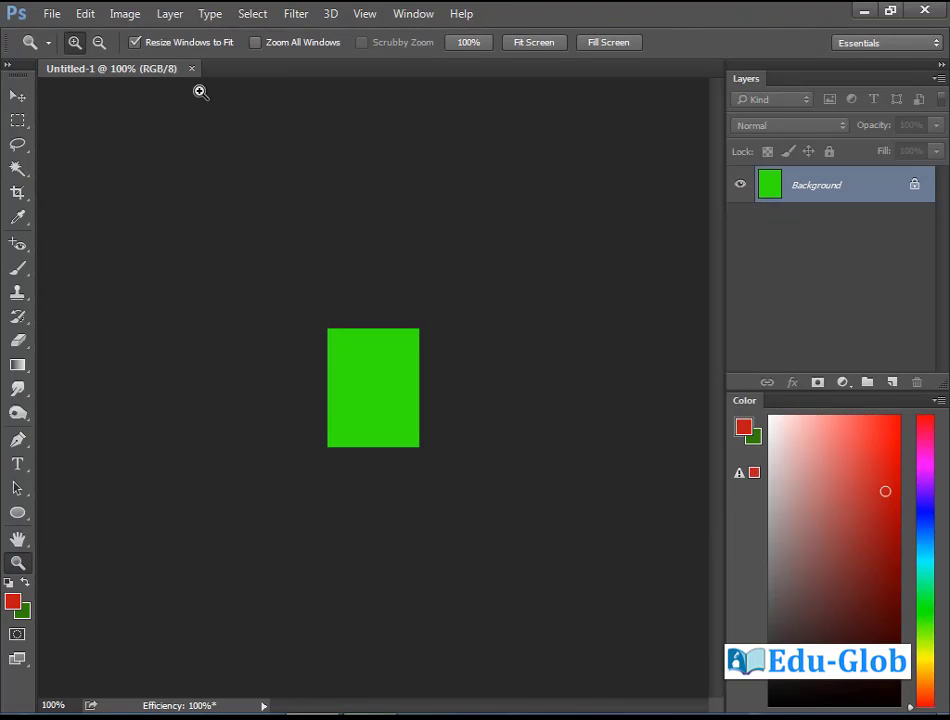
{"action": "left_click", "coordinate": [192, 69]}
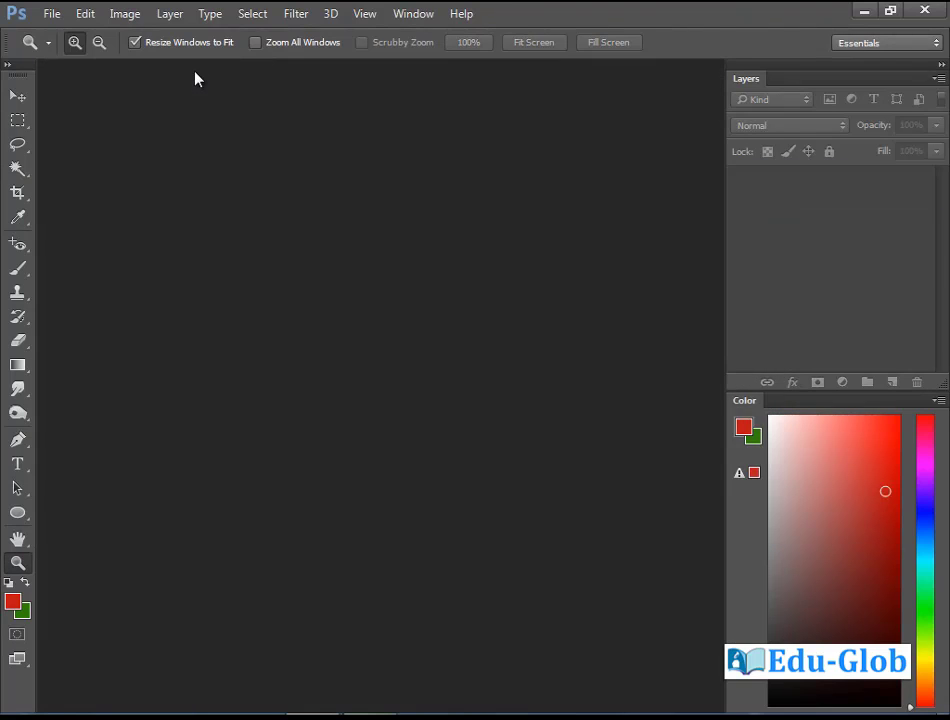
Step: Create a 3.49 × 4.52 cm, 72 ppi green document using Working RGB and Square Pixels
{"action": "left_click", "coordinate": [55, 13]}
{"action": "left_click", "coordinate": [70, 33]}
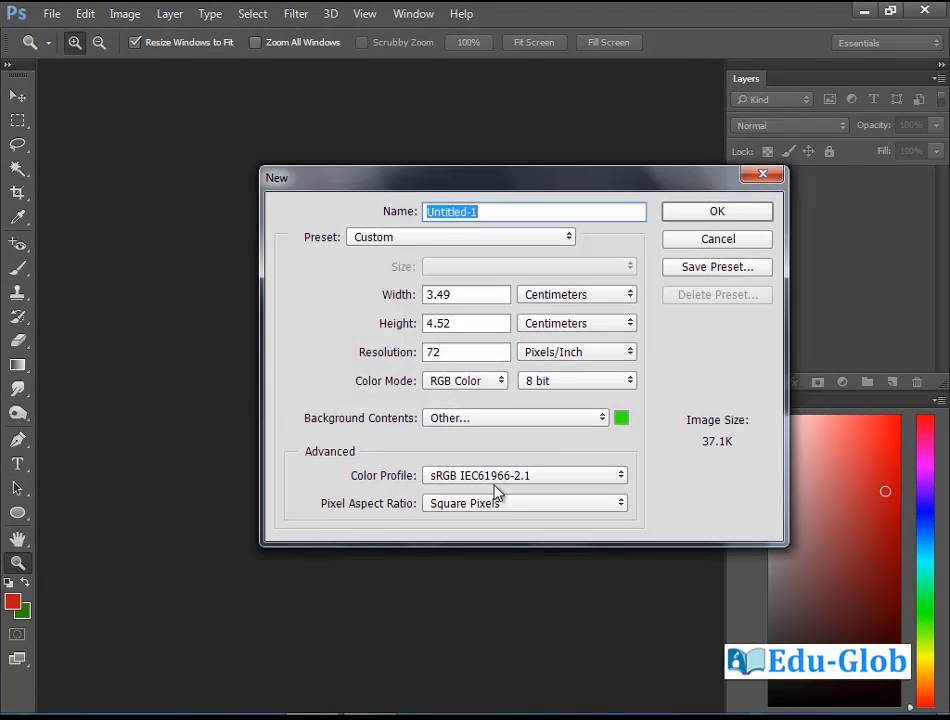
{"action": "left_click", "coordinate": [621, 479]}
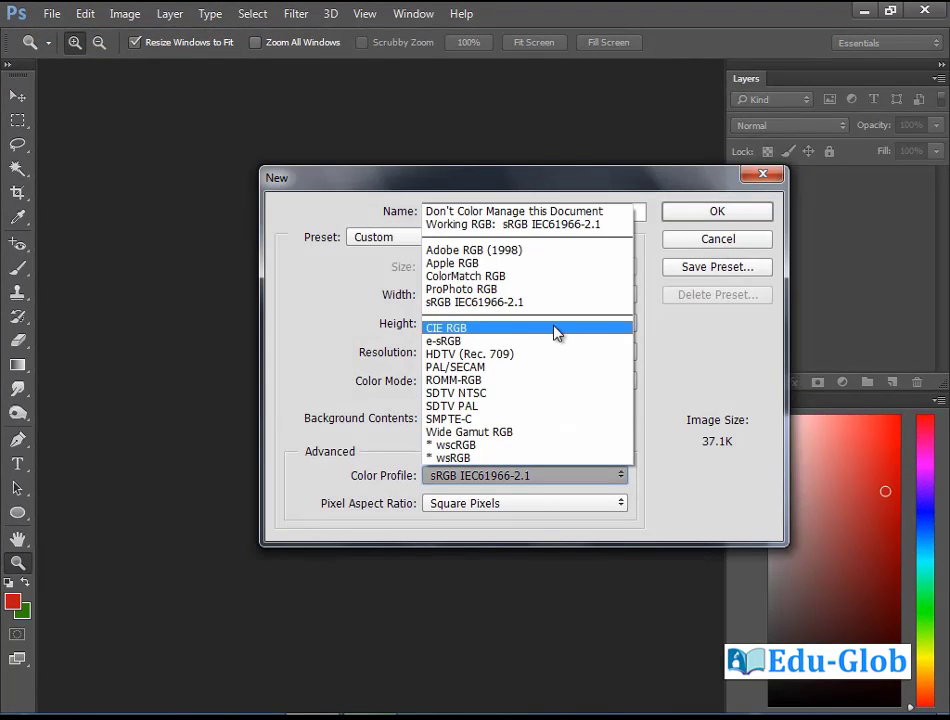
{"action": "left_click", "coordinate": [643, 400]}
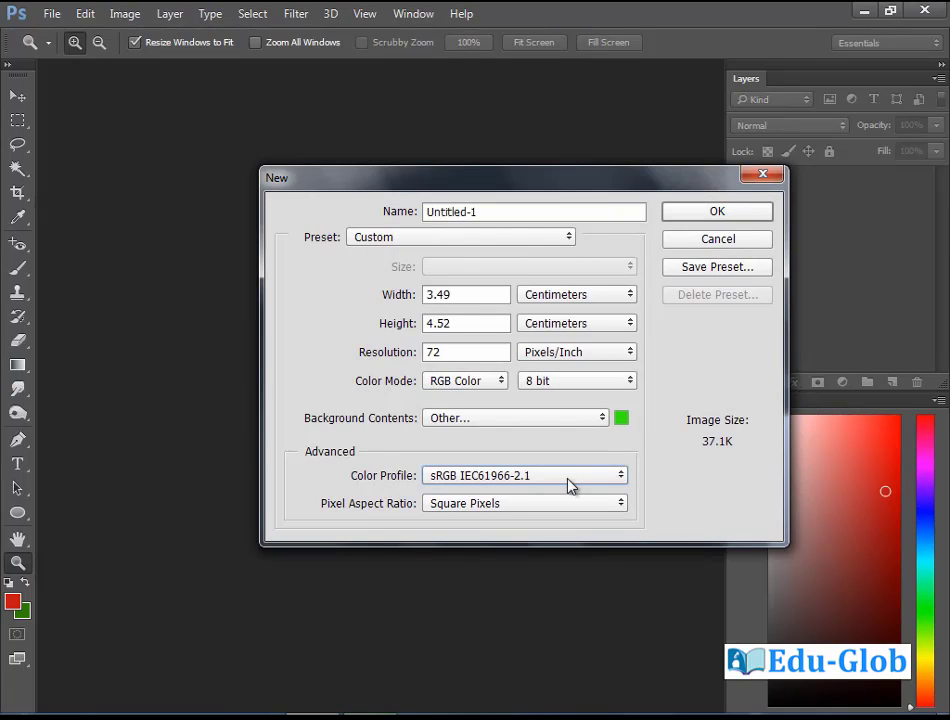
{"action": "left_click", "coordinate": [621, 479]}
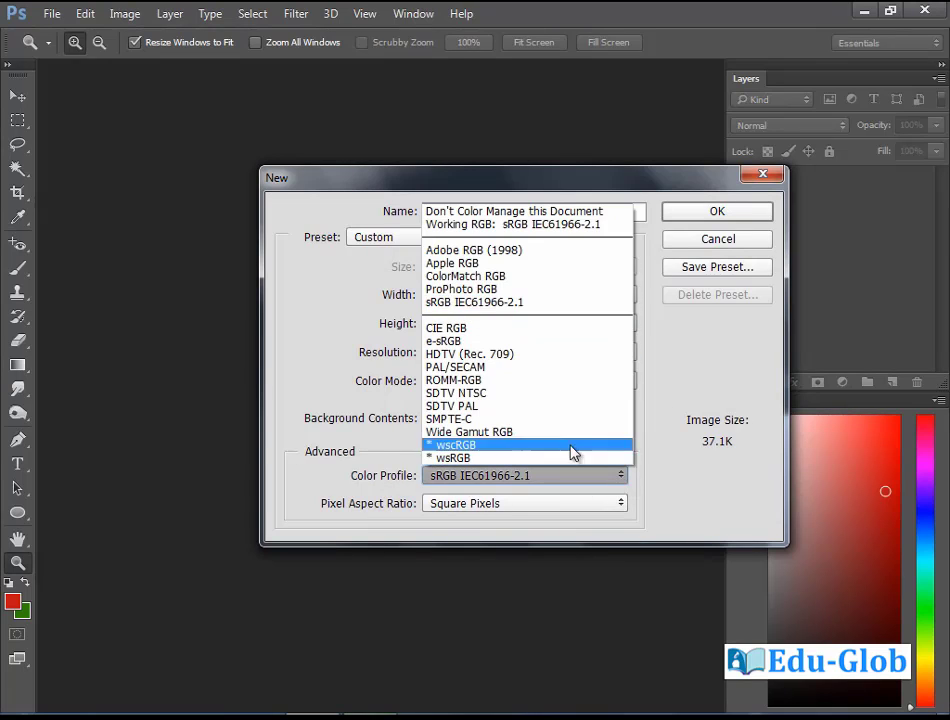
{"action": "left_click", "coordinate": [496, 225]}
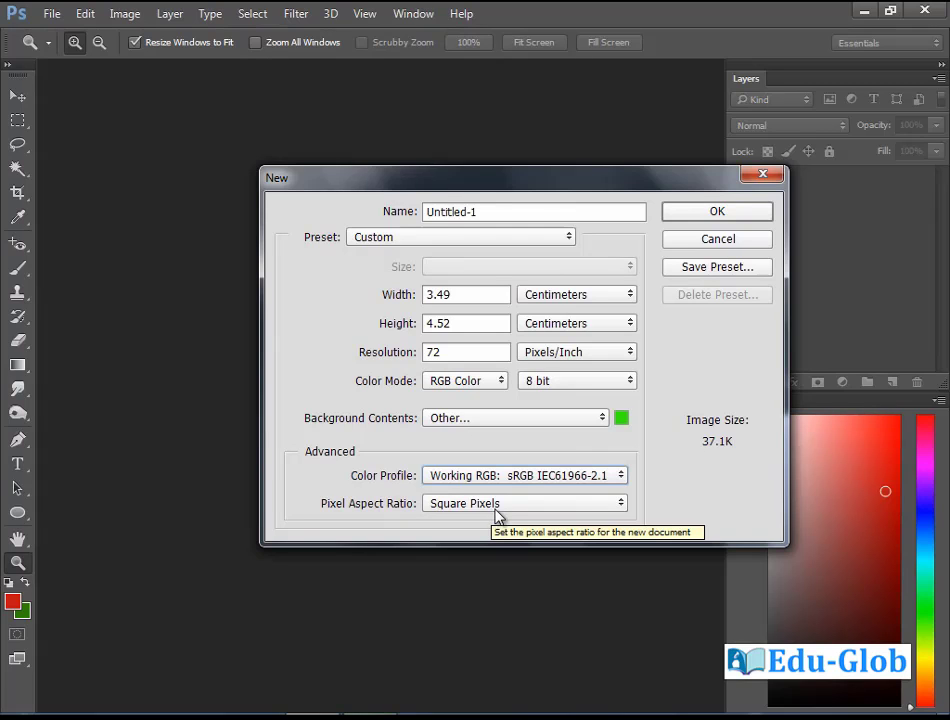
{"action": "left_click", "coordinate": [621, 504]}
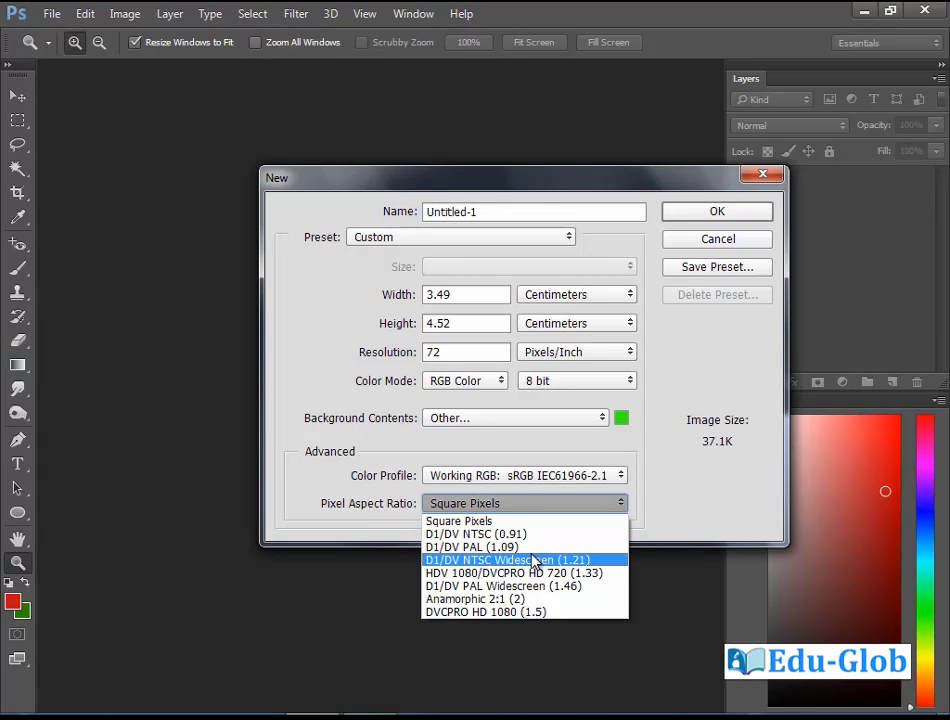
{"action": "left_click", "coordinate": [744, 344]}
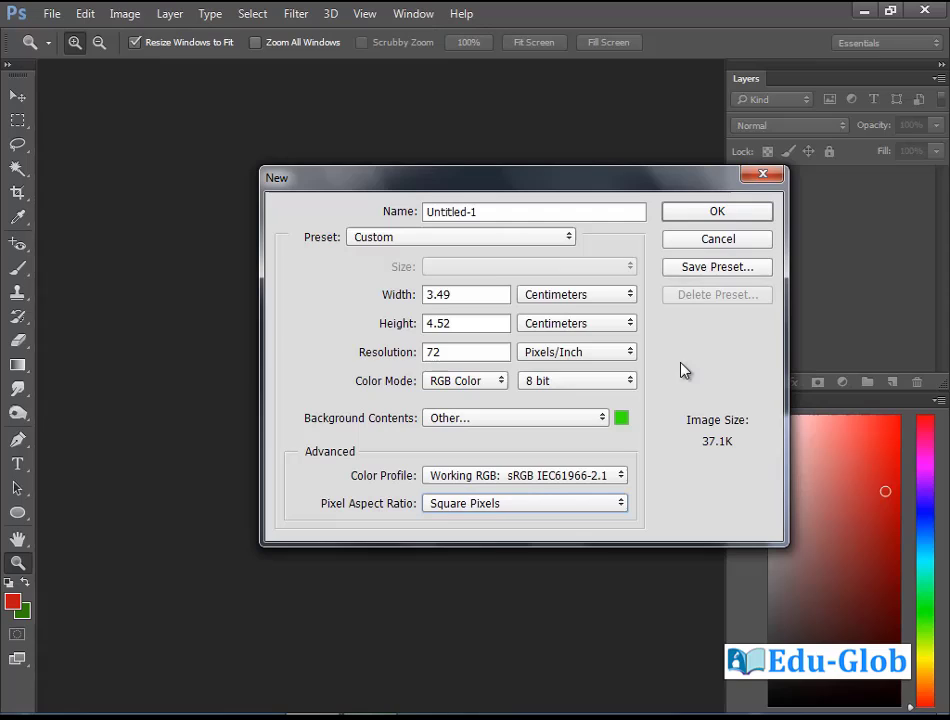
{"action": "left_click", "coordinate": [717, 214]}
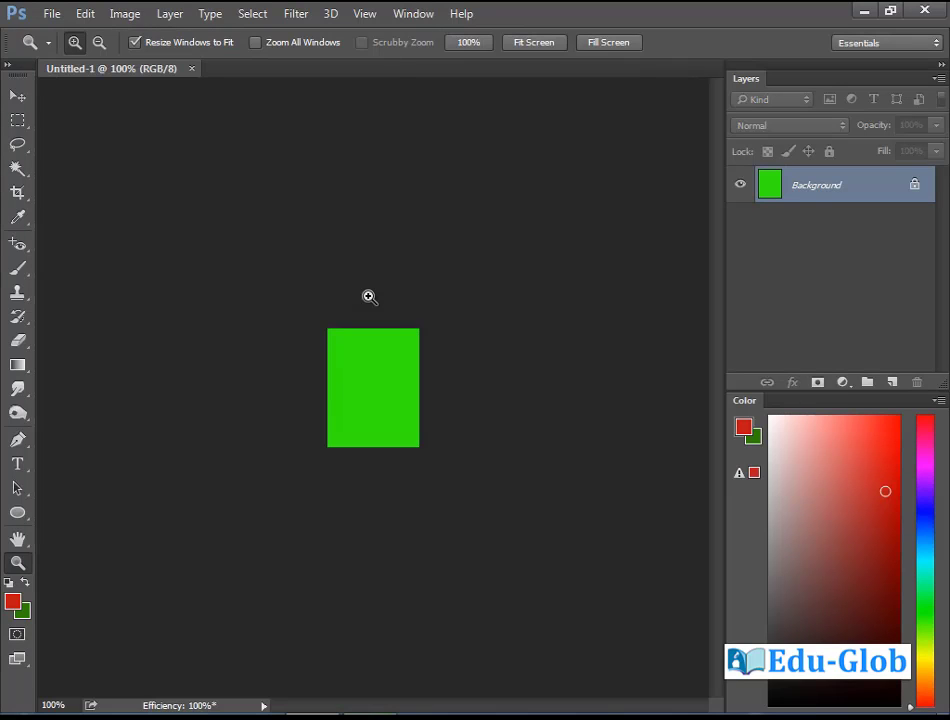
Step: Close Untitled-1, then open the eight photos, article through water melon, from photoshop materials
{"action": "left_click", "coordinate": [191, 68]}
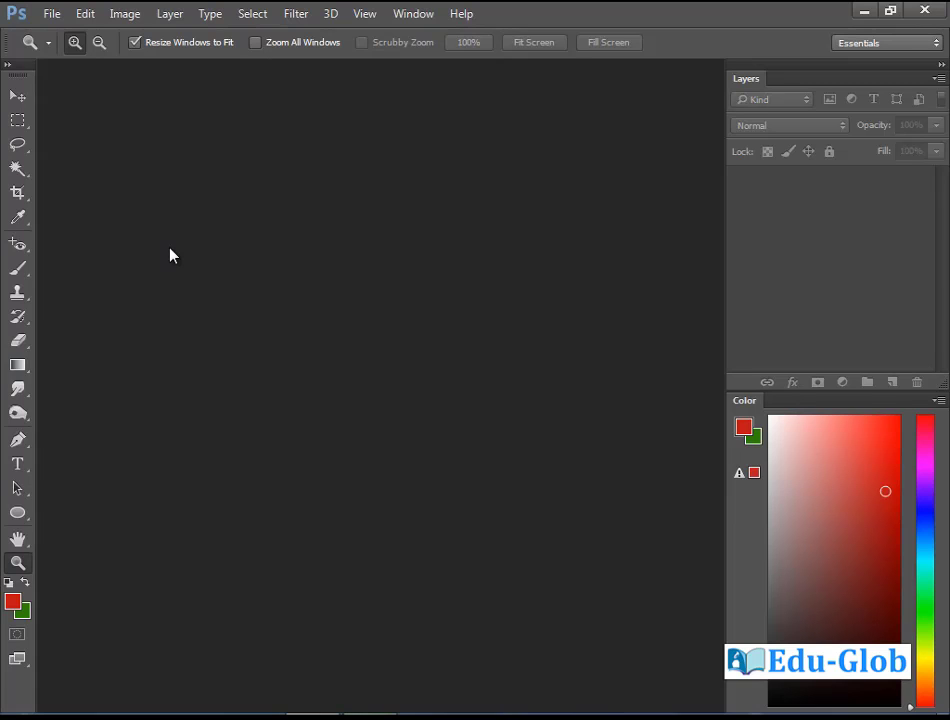
{"action": "left_click", "coordinate": [51, 13]}
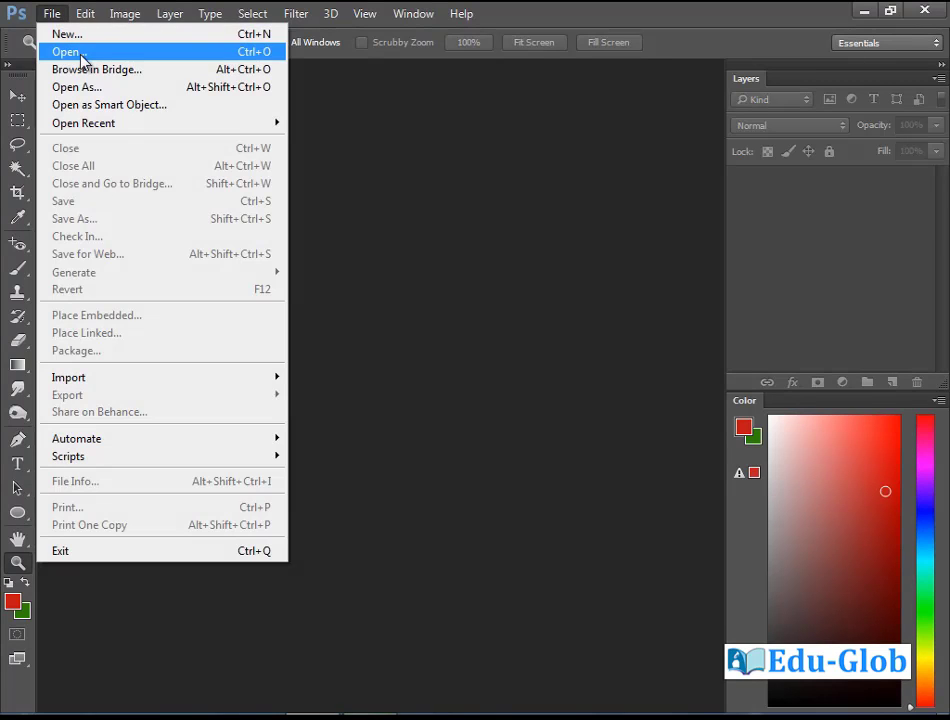
{"action": "left_click", "coordinate": [87, 55]}
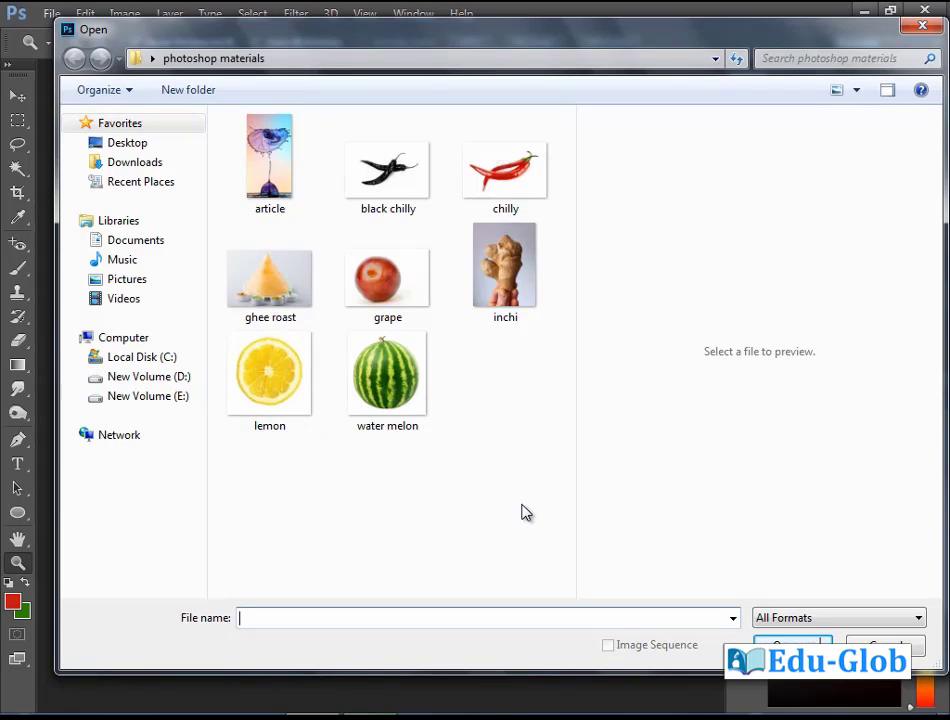
{"action": "left_click_drag", "start_coordinate": [521, 504], "coordinate": [270, 165]}
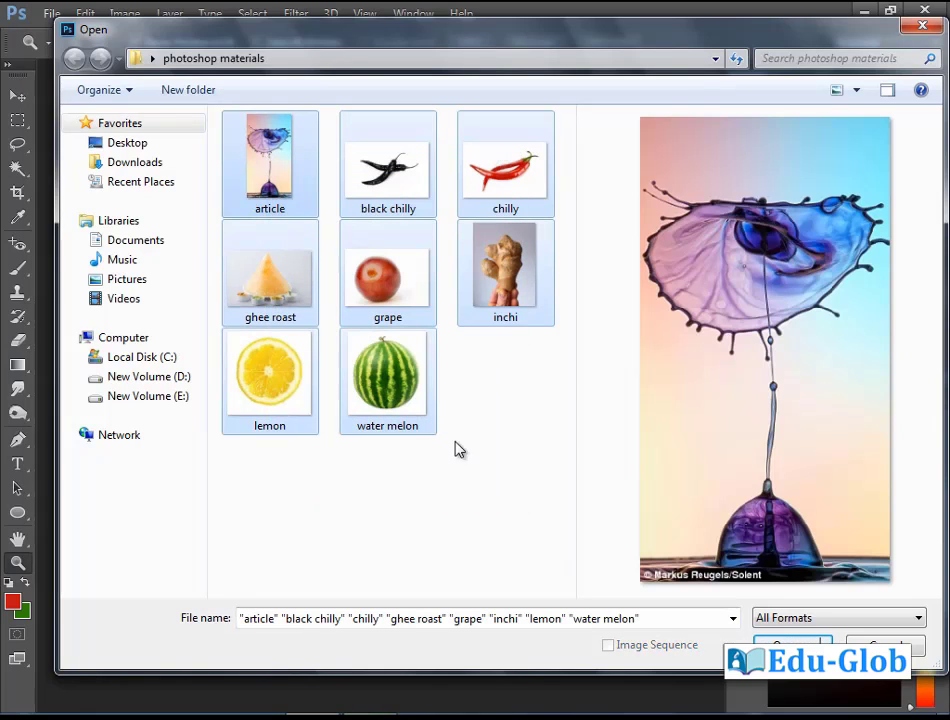
{"action": "left_click", "coordinate": [505, 493]}
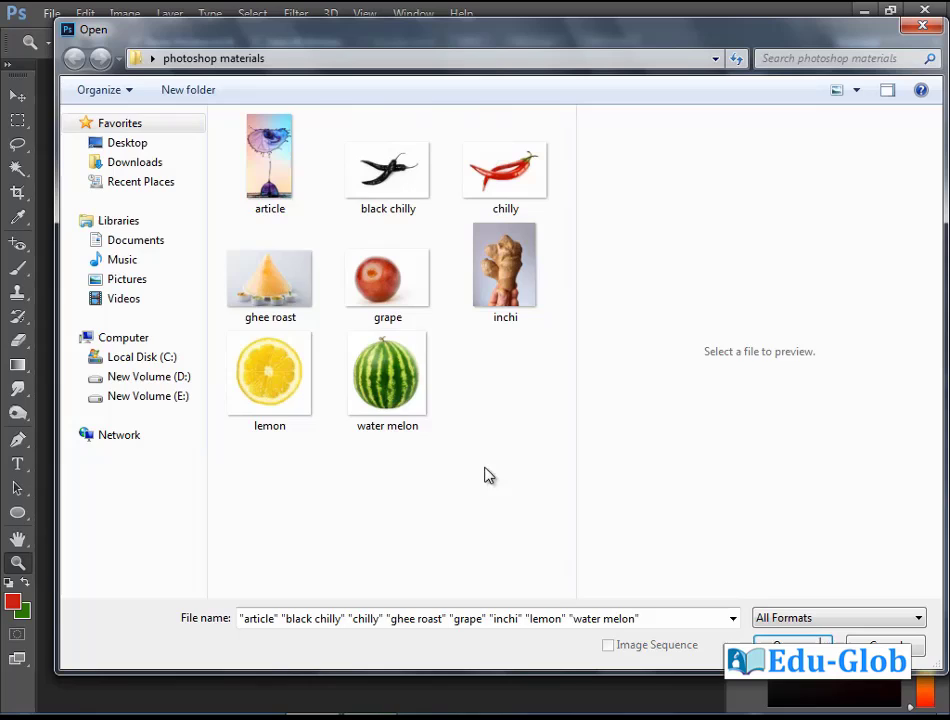
{"action": "left_click", "coordinate": [264, 170]}
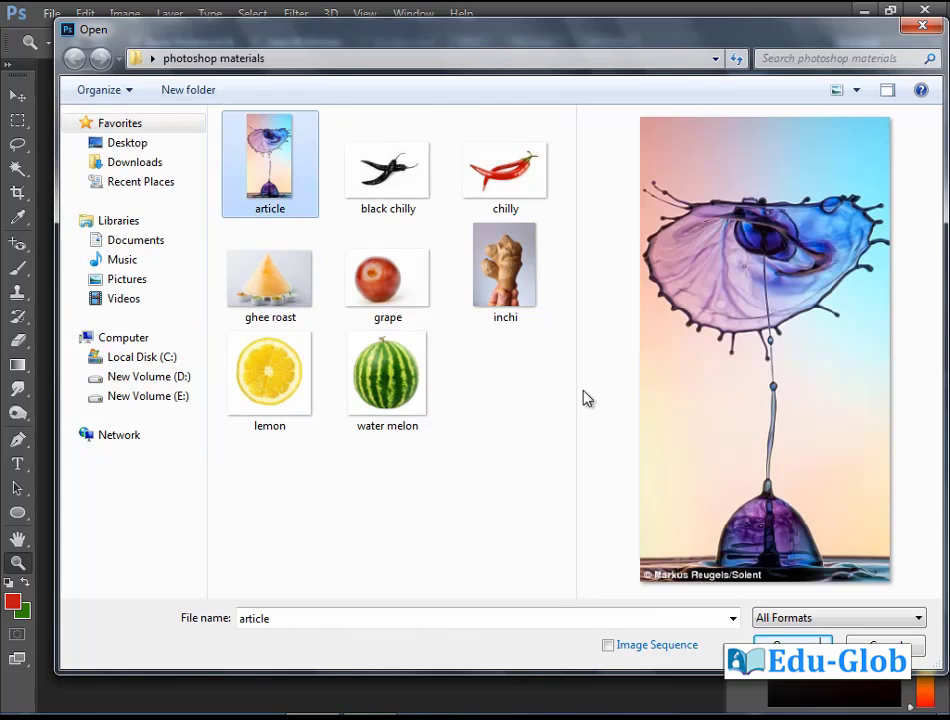
{"action": "left_click", "coordinate": [395, 380], "text": "shift"}
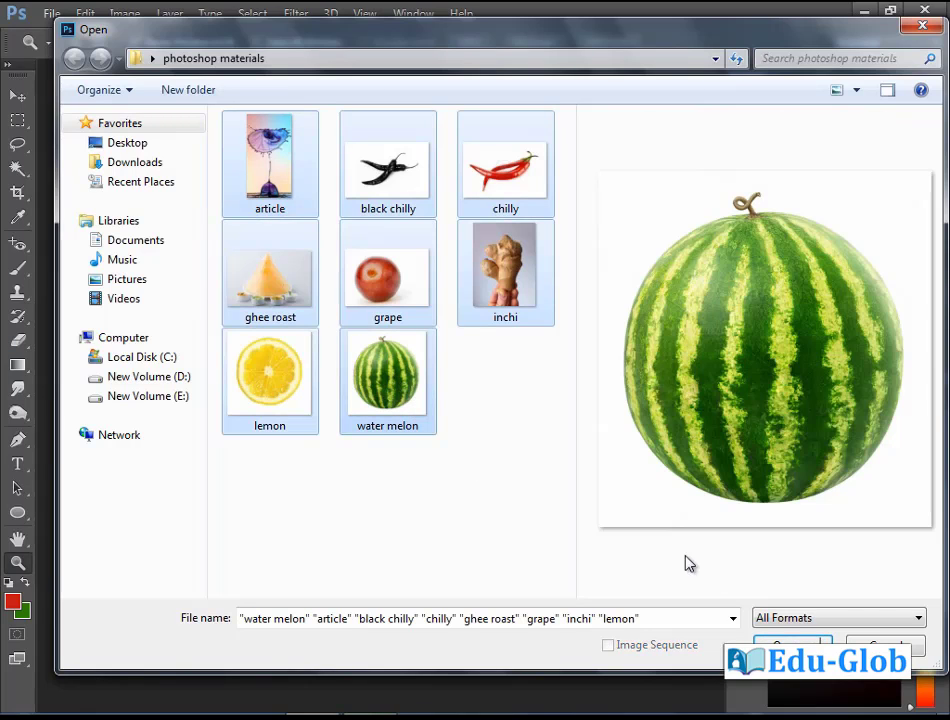
{"action": "left_click", "coordinate": [792, 645]}
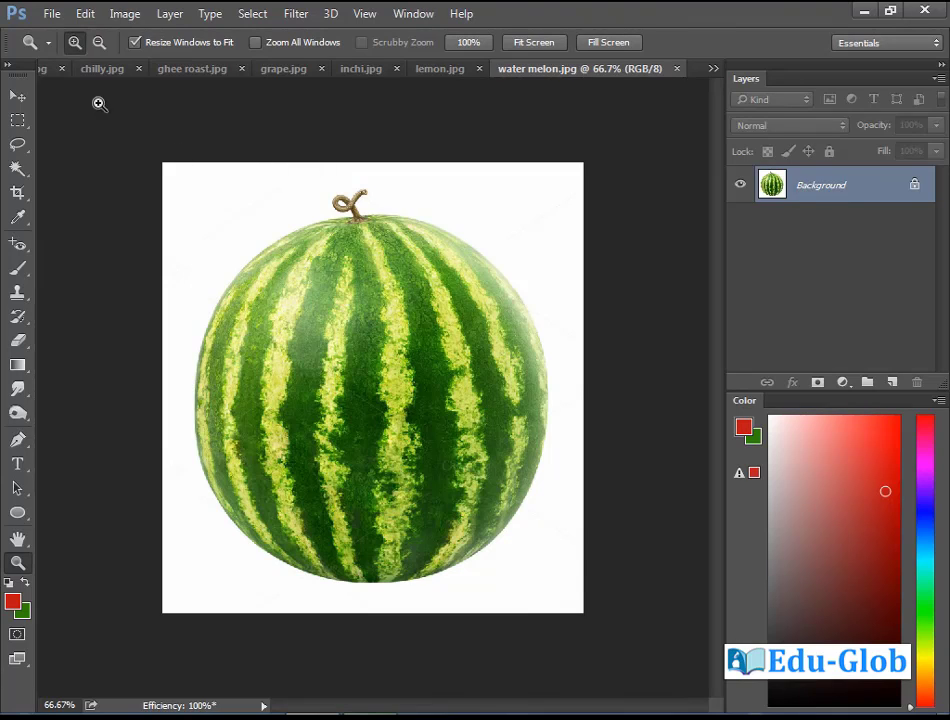
Step: Browse the opened image tabs: ghee roast, grape, and back to black chilly
{"action": "left_click", "coordinate": [215, 70]}
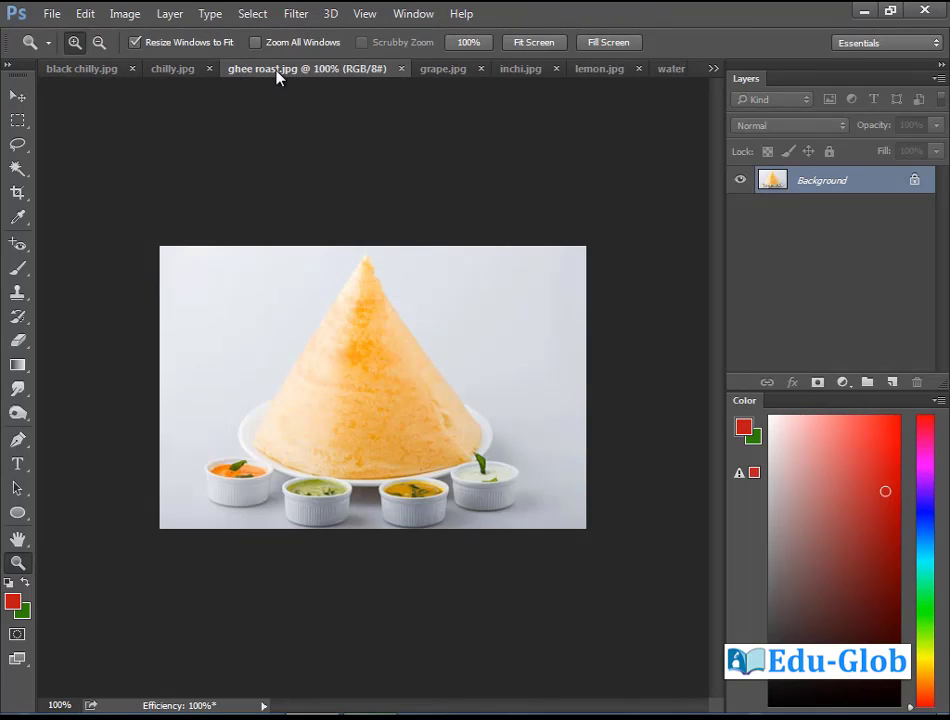
{"action": "left_click", "coordinate": [450, 70]}
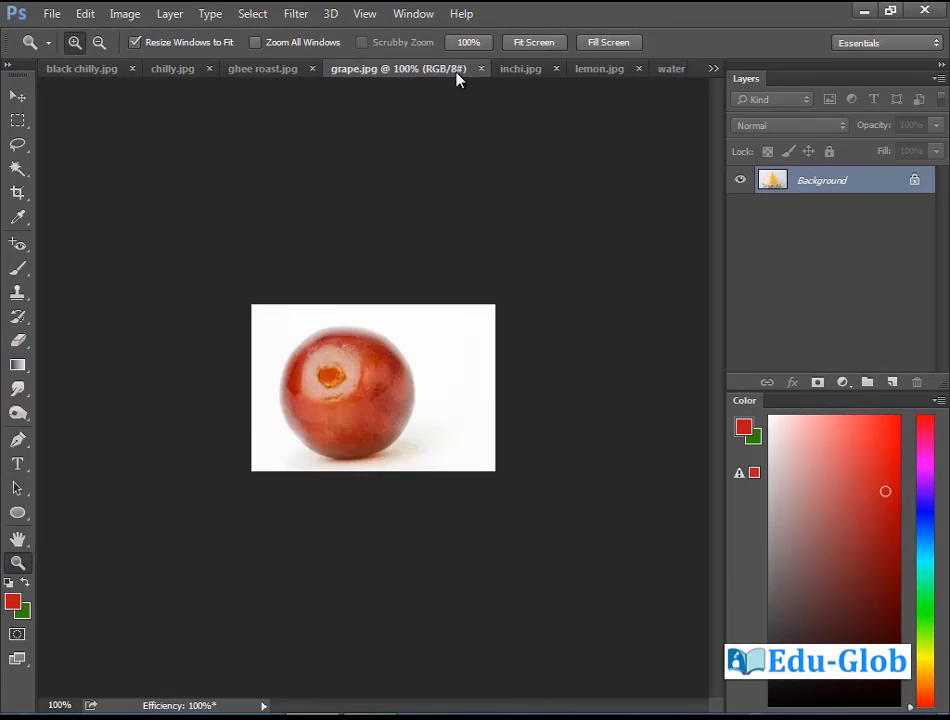
{"action": "left_click", "coordinate": [277, 72]}
{"action": "left_click", "coordinate": [170, 72]}
{"action": "left_click", "coordinate": [93, 70]}
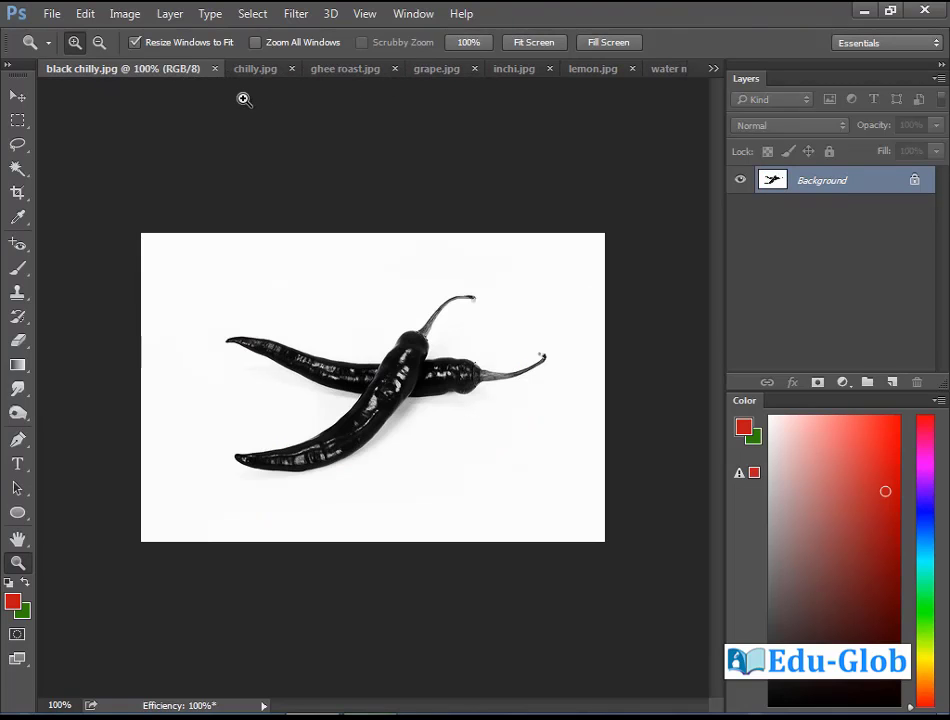
Step: Float all eight images, black chilly through article, into separate windows
{"action": "left_click_drag", "start_coordinate": [120, 70], "coordinate": [144, 148]}
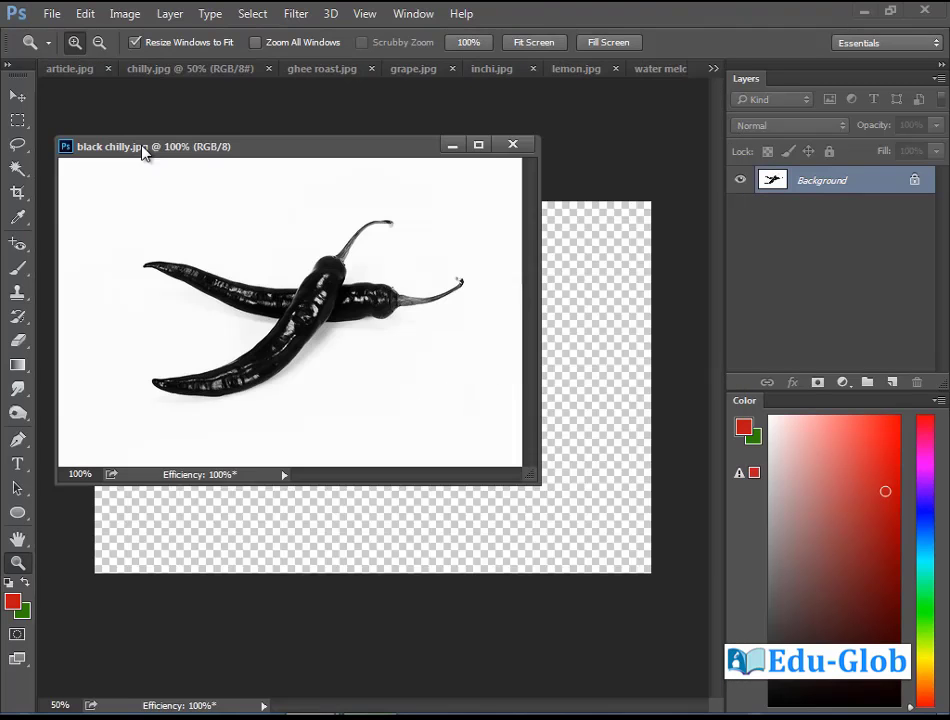
{"action": "left_click_drag", "start_coordinate": [230, 76], "coordinate": [276, 193]}
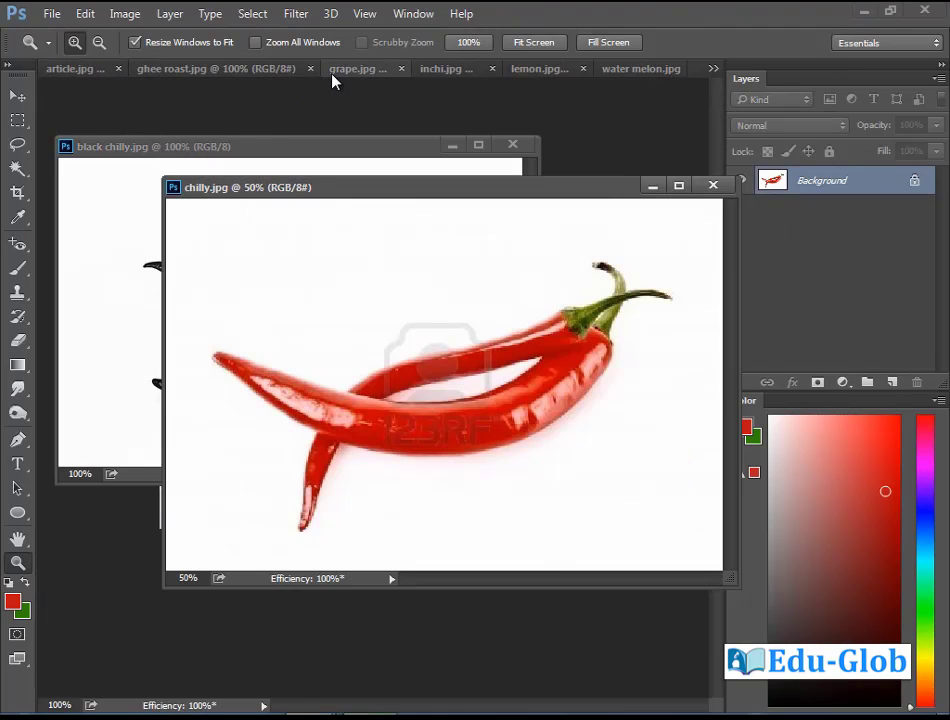
{"action": "left_click_drag", "start_coordinate": [350, 69], "coordinate": [342, 243]}
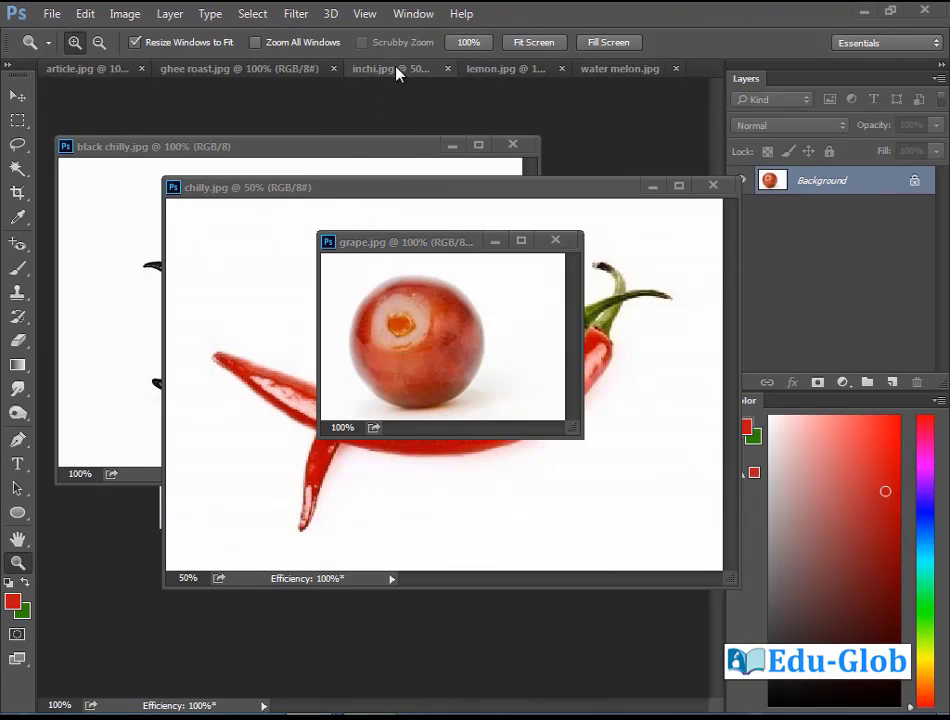
{"action": "left_click_drag", "start_coordinate": [396, 70], "coordinate": [409, 312]}
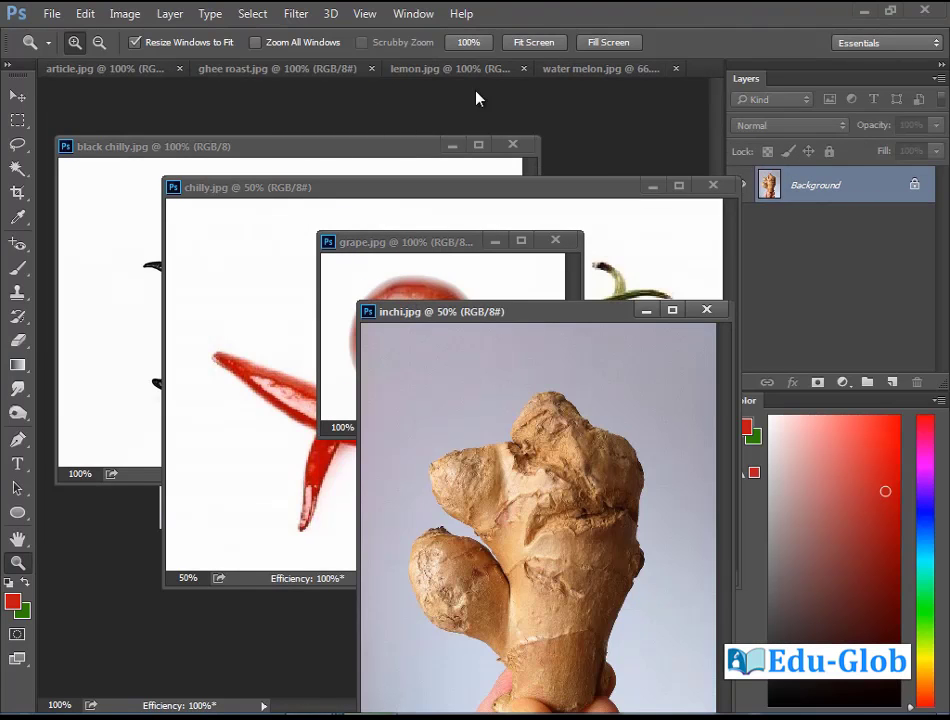
{"action": "left_click_drag", "start_coordinate": [470, 68], "coordinate": [477, 343]}
{"action": "left_click_drag", "start_coordinate": [560, 68], "coordinate": [545, 372]}
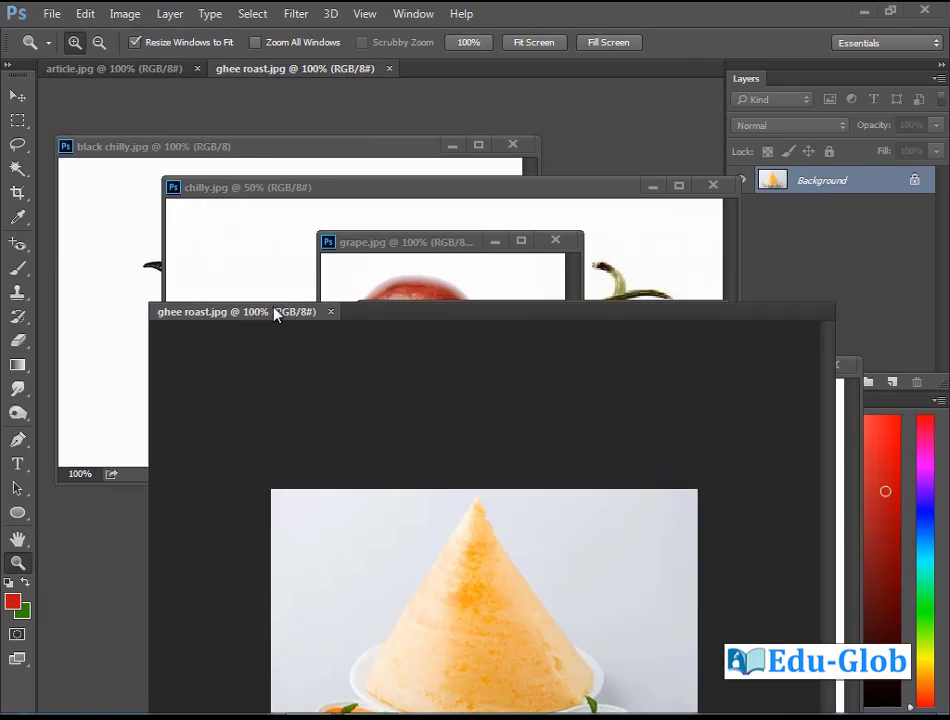
{"action": "left_click_drag", "start_coordinate": [334, 70], "coordinate": [274, 313]}
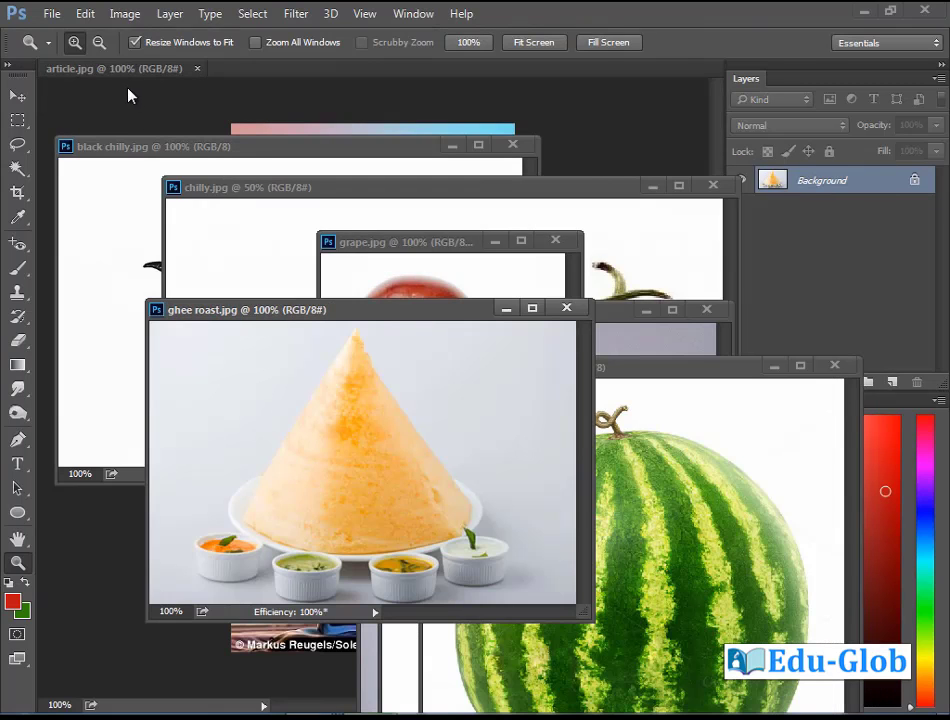
{"action": "left_click_drag", "start_coordinate": [136, 70], "coordinate": [163, 303]}
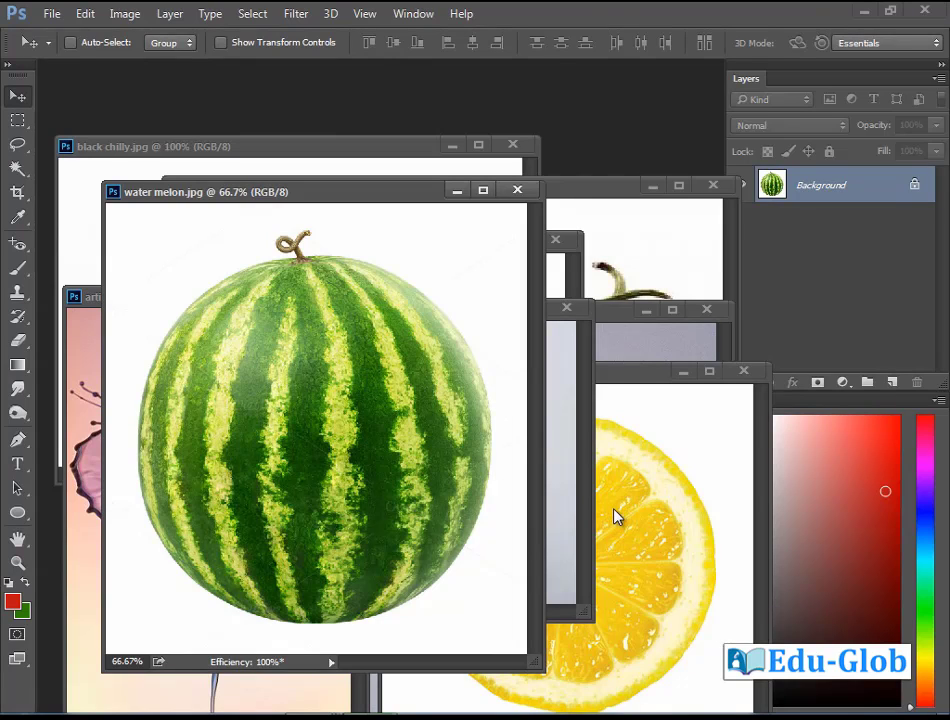
Step: Create a 4 × 6 inch, 200 ppi green document and float it in its own window
{"action": "left_click", "coordinate": [57, 17]}
{"action": "left_click", "coordinate": [66, 36]}
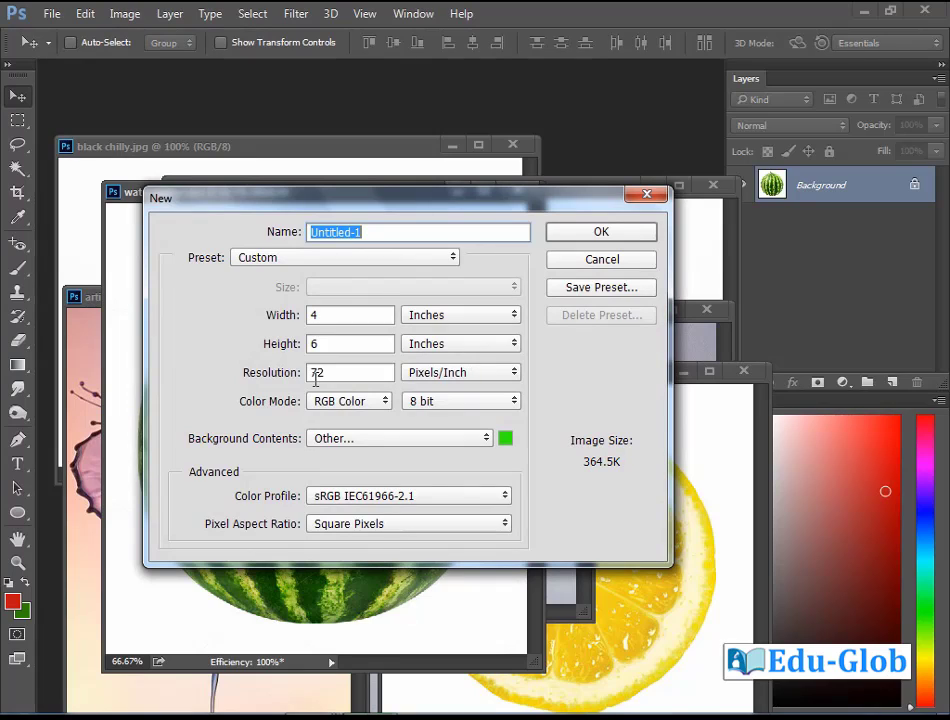
{"action": "left_click_drag", "start_coordinate": [331, 373], "coordinate": [229, 366]}
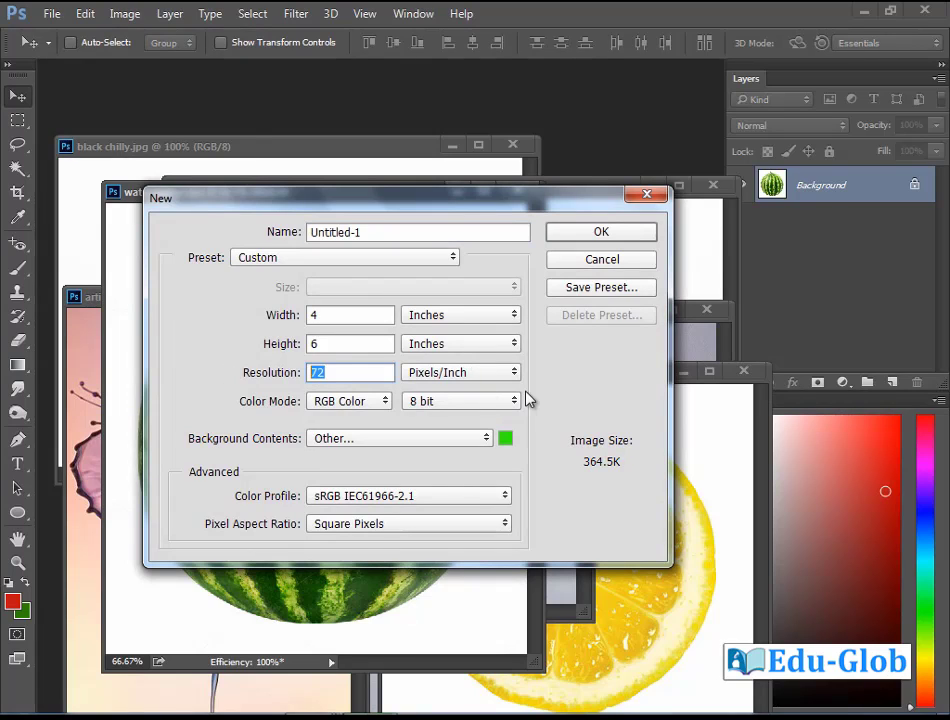
{"action": "type", "text": "200"}
{"action": "left_click", "coordinate": [621, 234]}
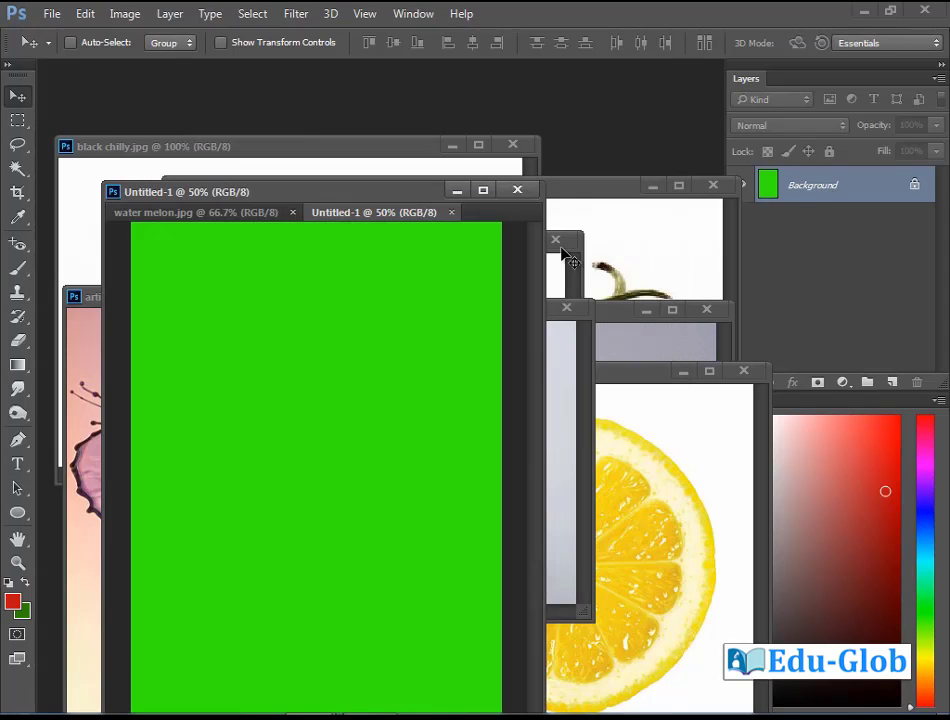
{"action": "left_click_drag", "start_coordinate": [352, 197], "coordinate": [525, 140]}
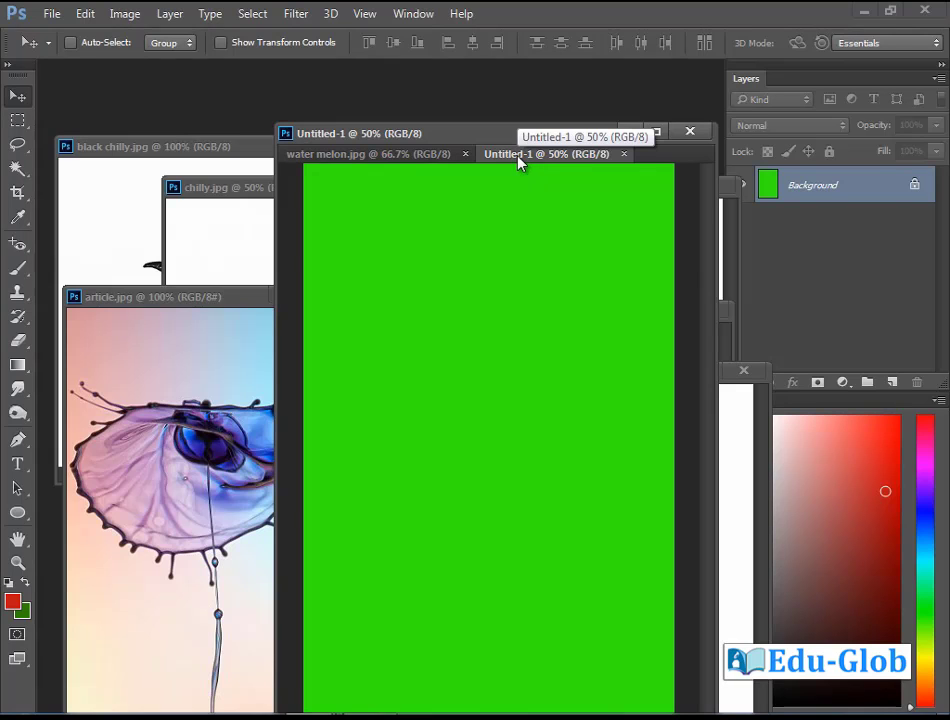
{"action": "mouse_move", "coordinate": [514, 162]}
{"action": "left_mouse_down"}
{"action": "mouse_move", "coordinate": [597, 263]}
{"action": "mouse_move", "coordinate": [624, 177]}
{"action": "left_mouse_up"}
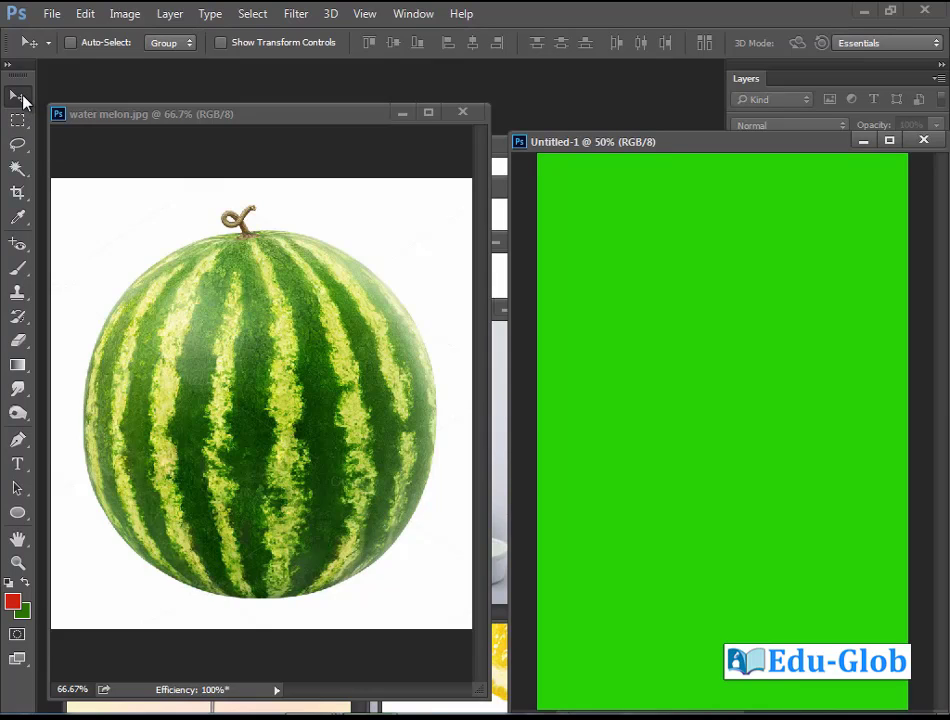
Step: Drag the watermelon photo onto the green canvas as Layer 1 and centre it
{"action": "left_click_drag", "start_coordinate": [259, 115], "coordinate": [284, 115]}
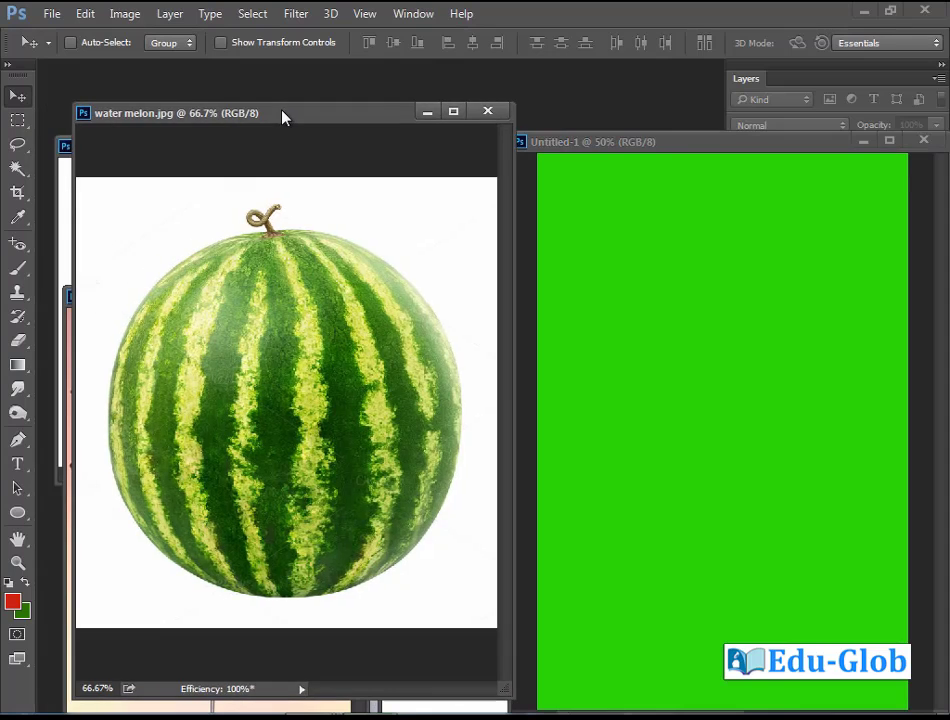
{"action": "left_click_drag", "start_coordinate": [271, 371], "coordinate": [664, 448]}
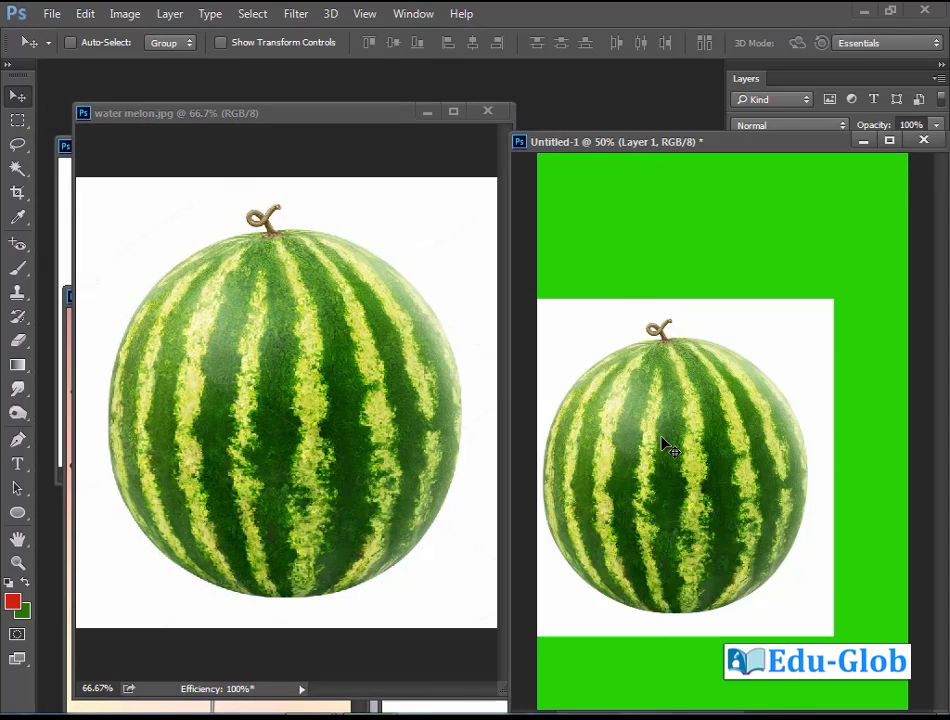
{"action": "left_click_drag", "start_coordinate": [738, 149], "coordinate": [418, 125]}
{"action": "left_click_drag", "start_coordinate": [367, 477], "coordinate": [430, 439]}
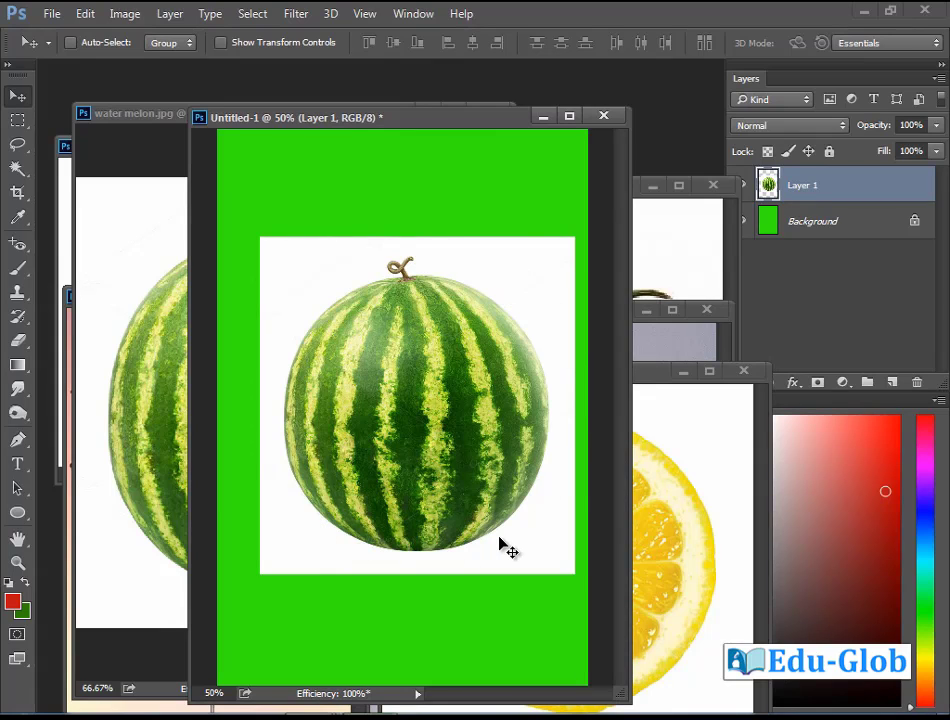
Step: Magic Wand-select the watermelon's white surround and delete it
{"action": "left_click", "coordinate": [17, 169]}
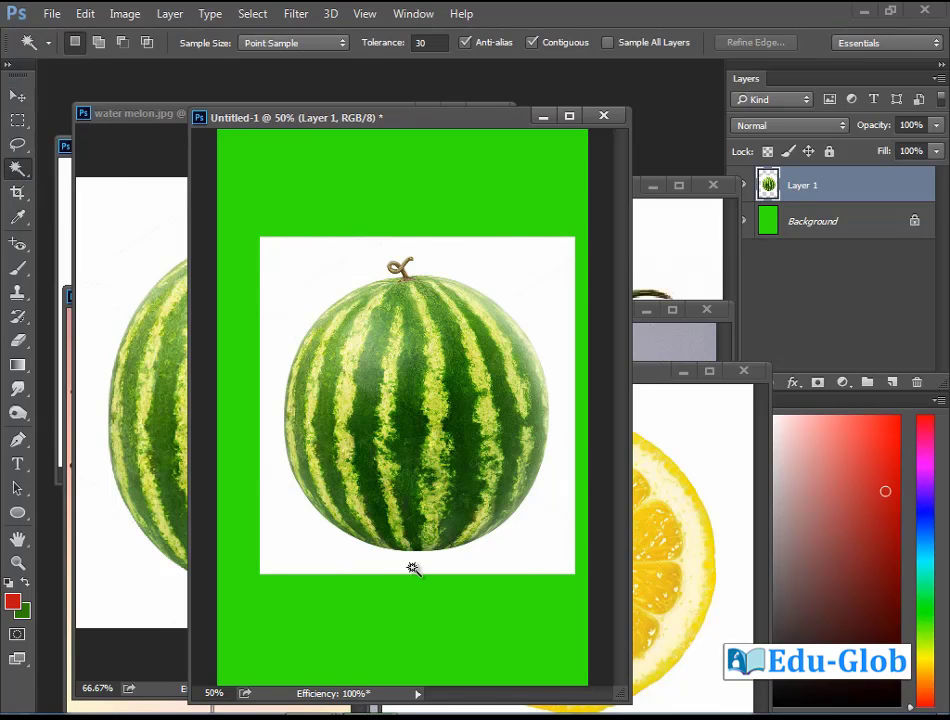
{"action": "left_click", "coordinate": [297, 281]}
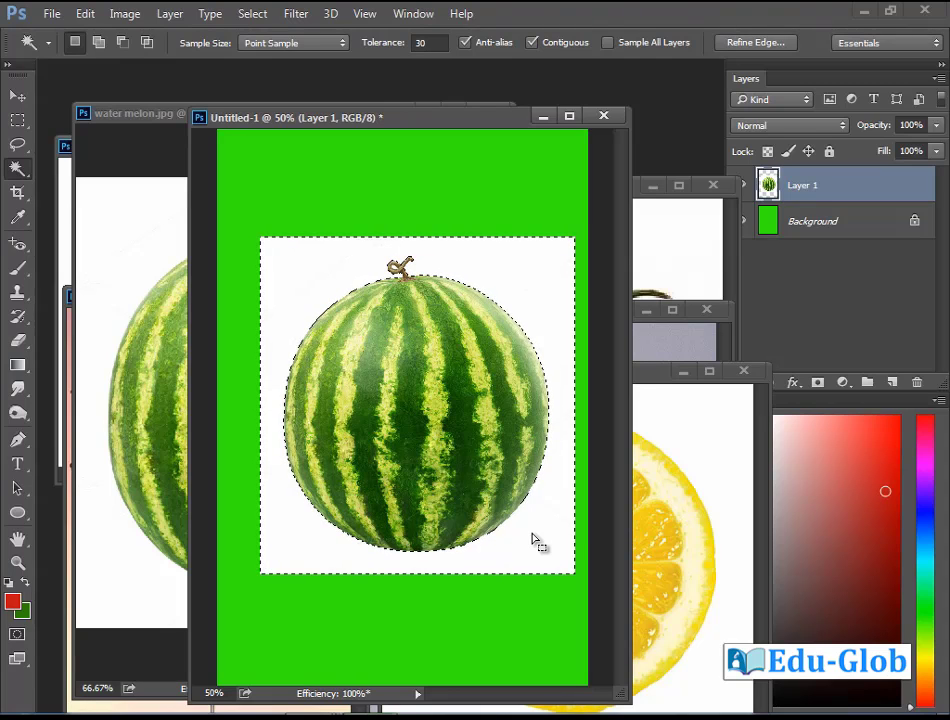
{"action": "key", "text": "Delete"}
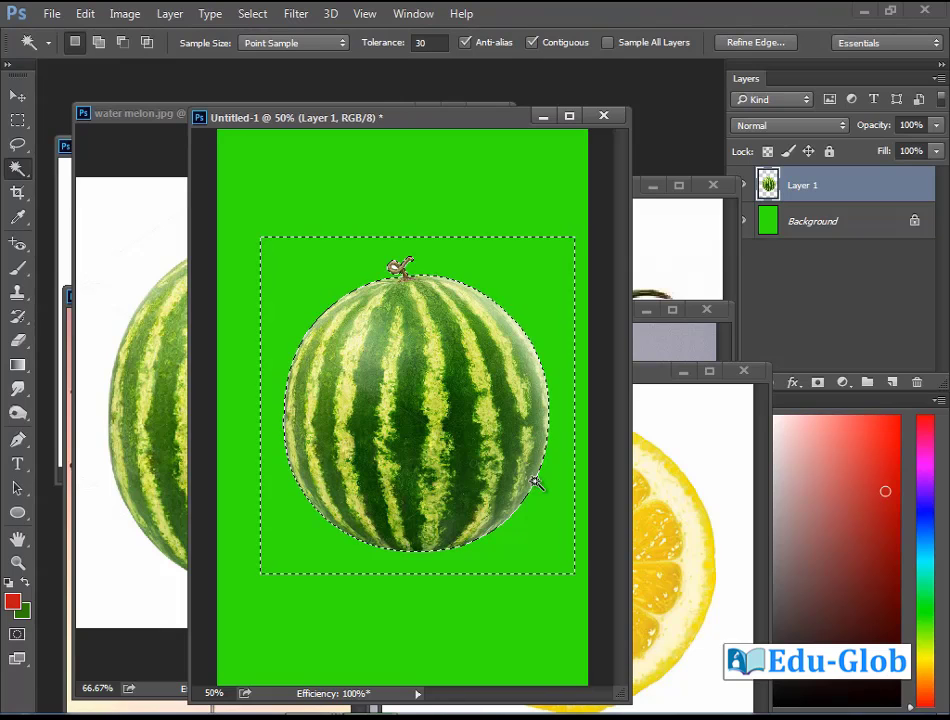
Step: Use Select > Deselect to drop the marching ants around the watermelon
{"action": "left_click", "coordinate": [251, 20]}
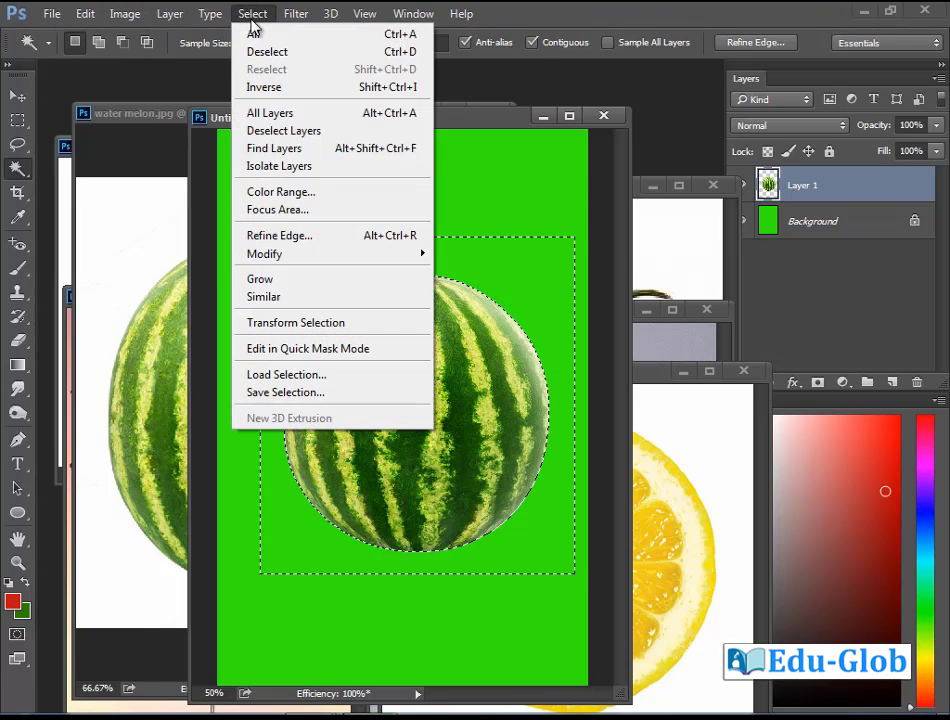
{"action": "left_click", "coordinate": [357, 52]}
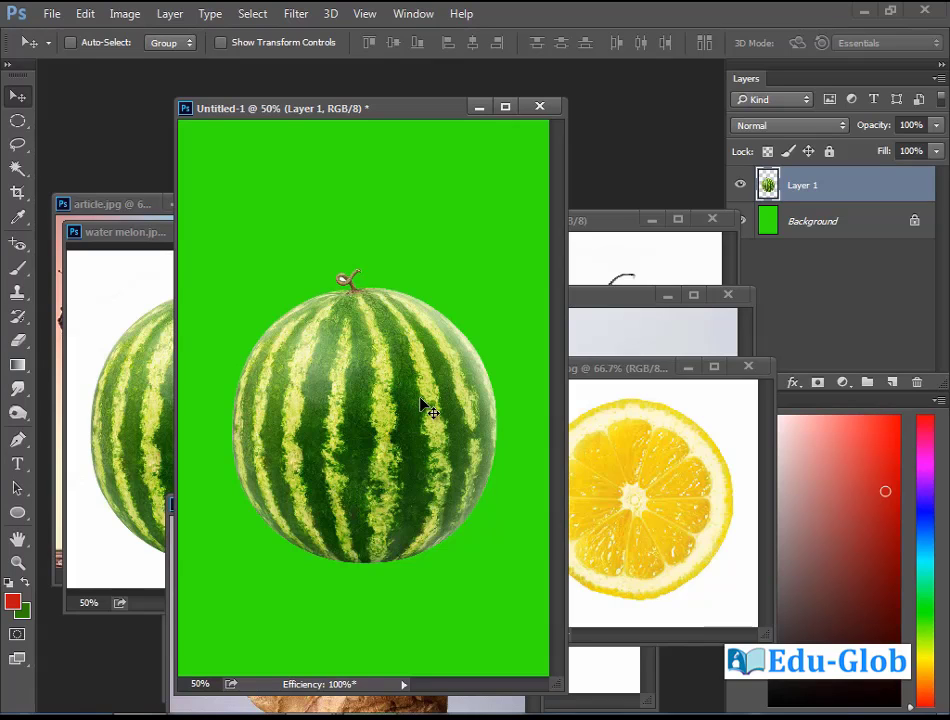
Step: Free Transform the watermelon down to about 89.7% and commit
{"action": "left_click", "coordinate": [90, 19]}
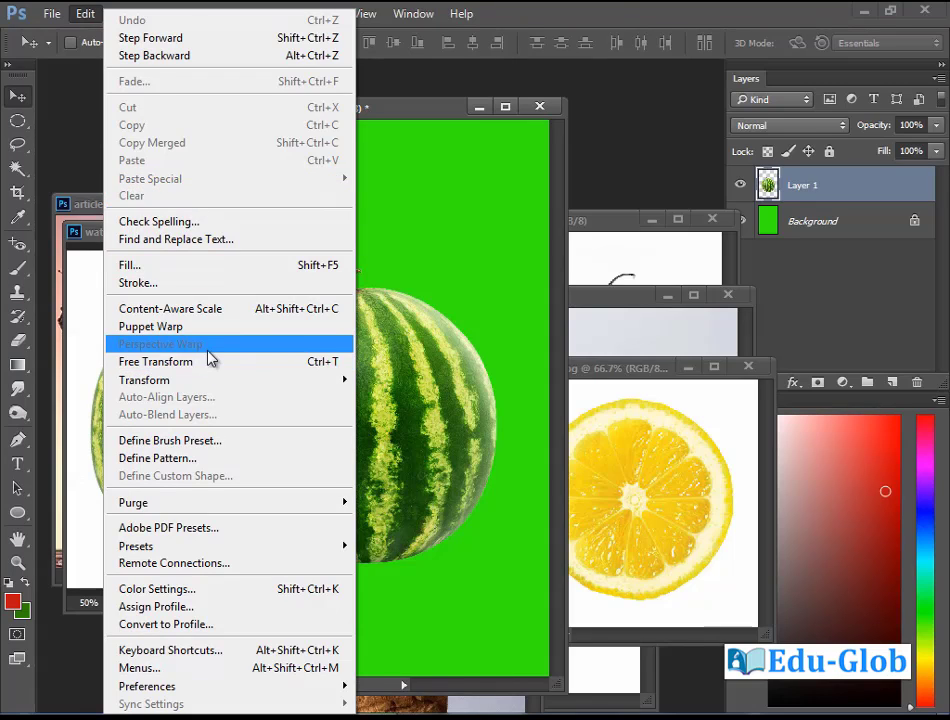
{"action": "left_click", "coordinate": [326, 368]}
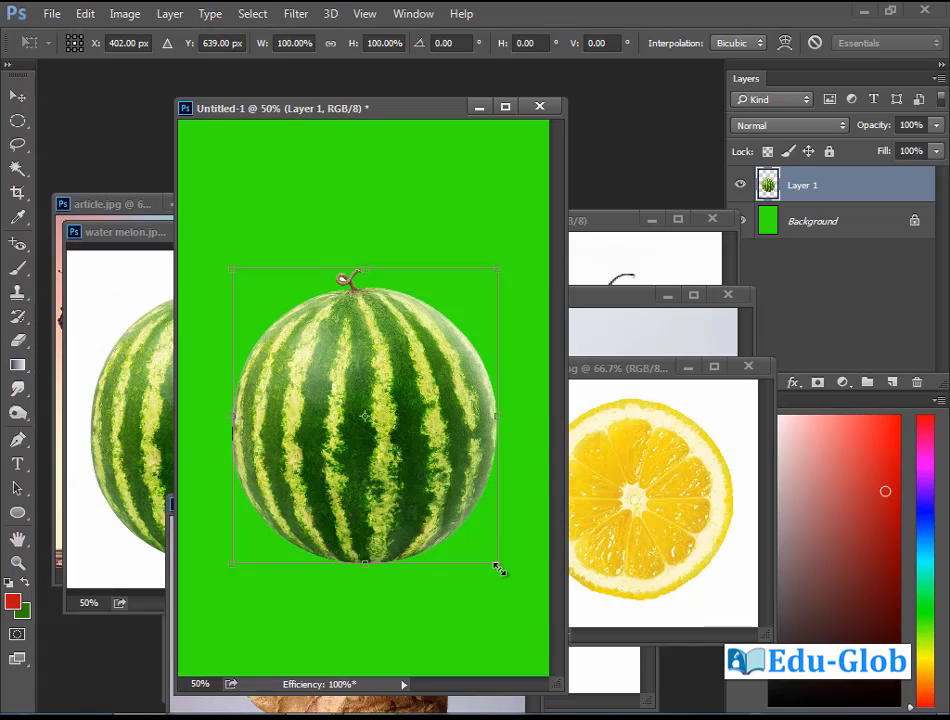
{"action": "left_click_drag", "start_coordinate": [499, 569], "coordinate": [485, 555]}
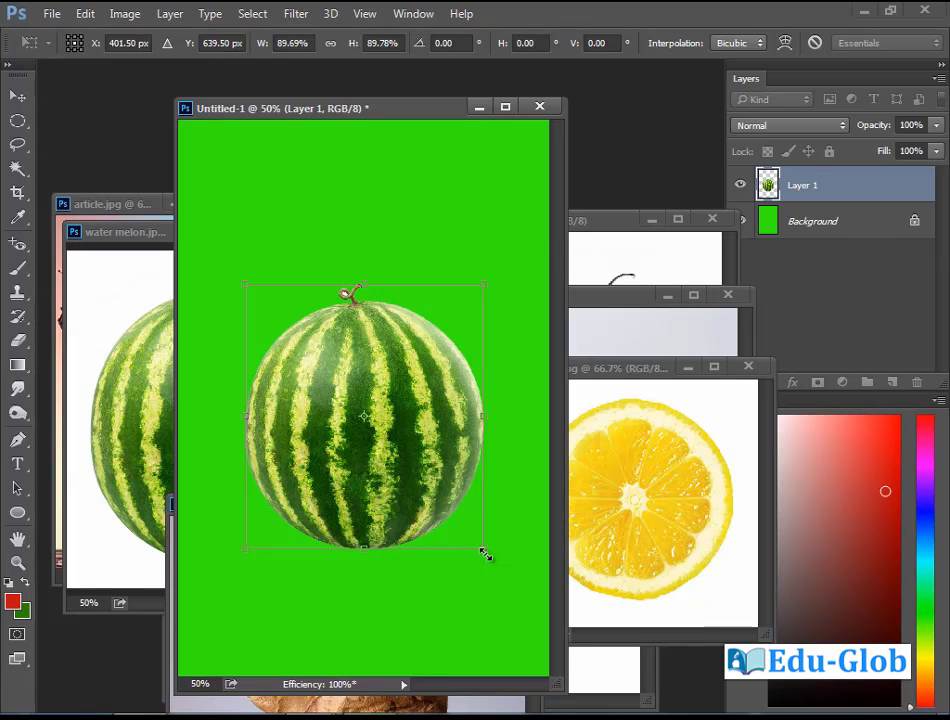
{"action": "key", "text": "Return"}
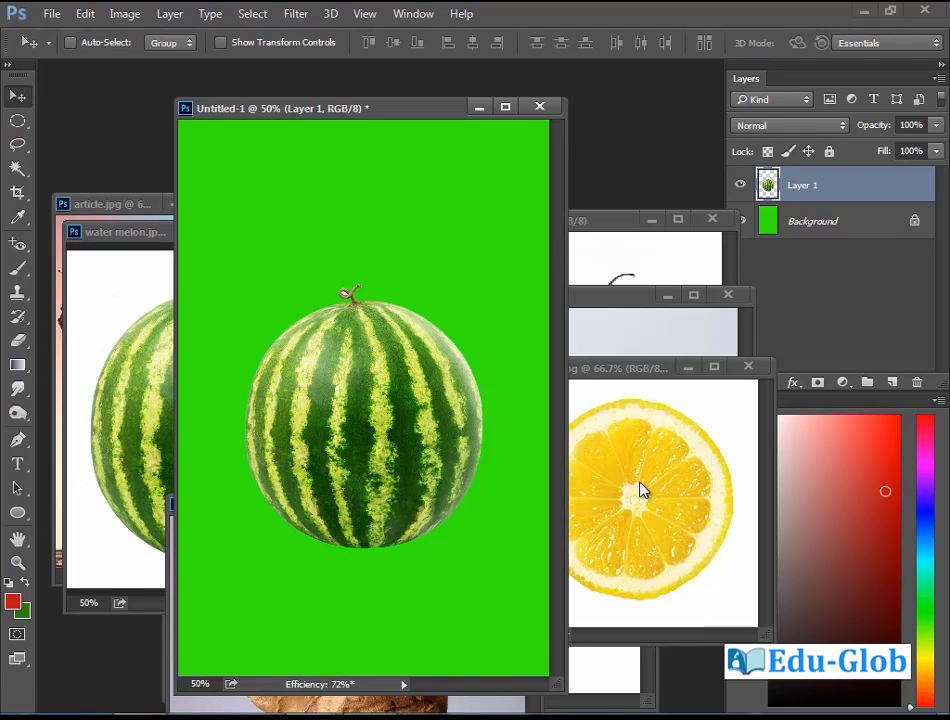
Step: Drag lemon.jpg into Untitled-1 as Layer 2, delete its white surround, and deselect
{"action": "left_click", "coordinate": [648, 457]}
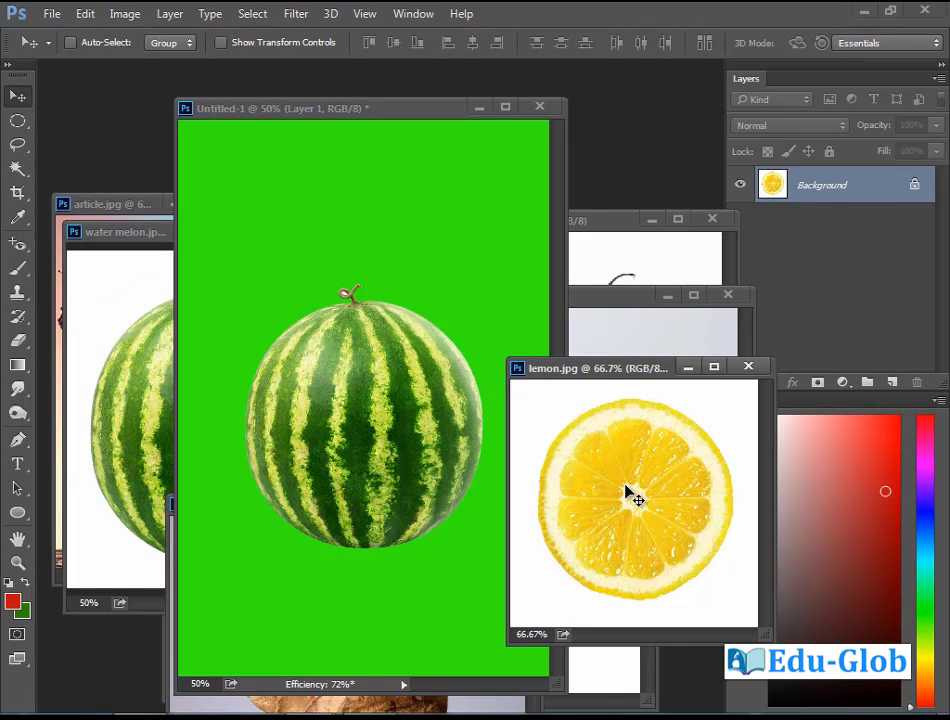
{"action": "mouse_move", "coordinate": [630, 497]}
{"action": "left_mouse_down"}
{"action": "mouse_move", "coordinate": [422, 449]}
{"action": "mouse_move", "coordinate": [365, 411]}
{"action": "left_mouse_up"}
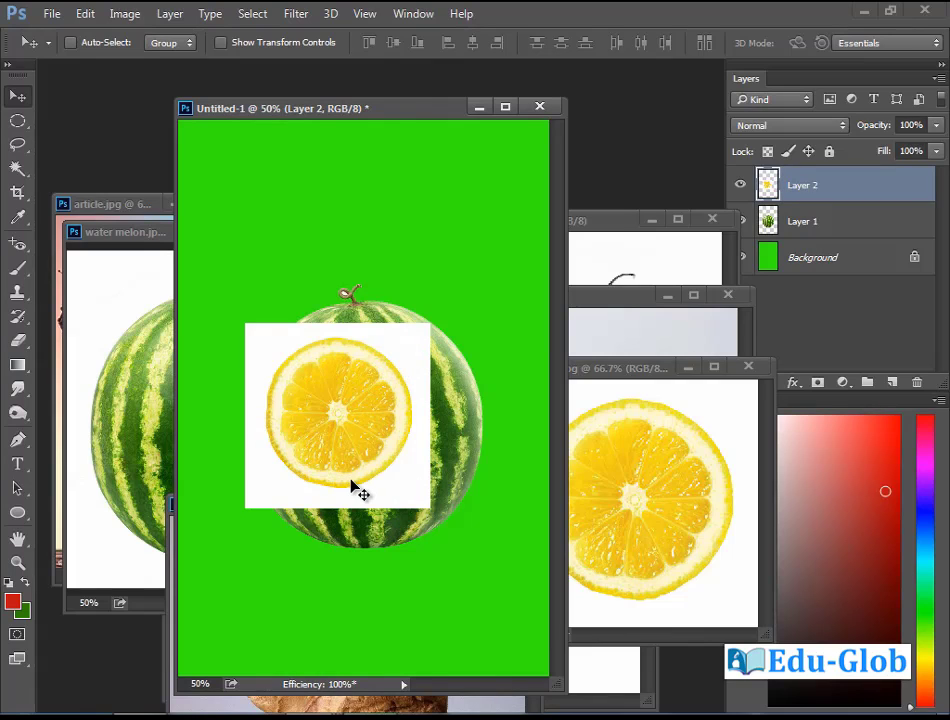
{"action": "left_click", "coordinate": [16, 172]}
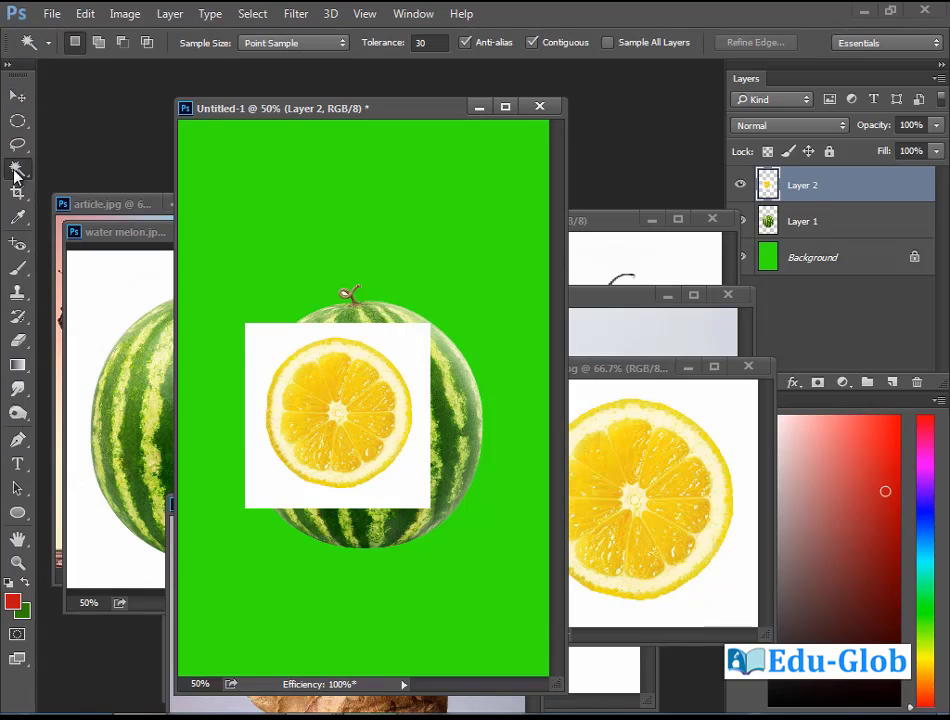
{"action": "left_click", "coordinate": [267, 354]}
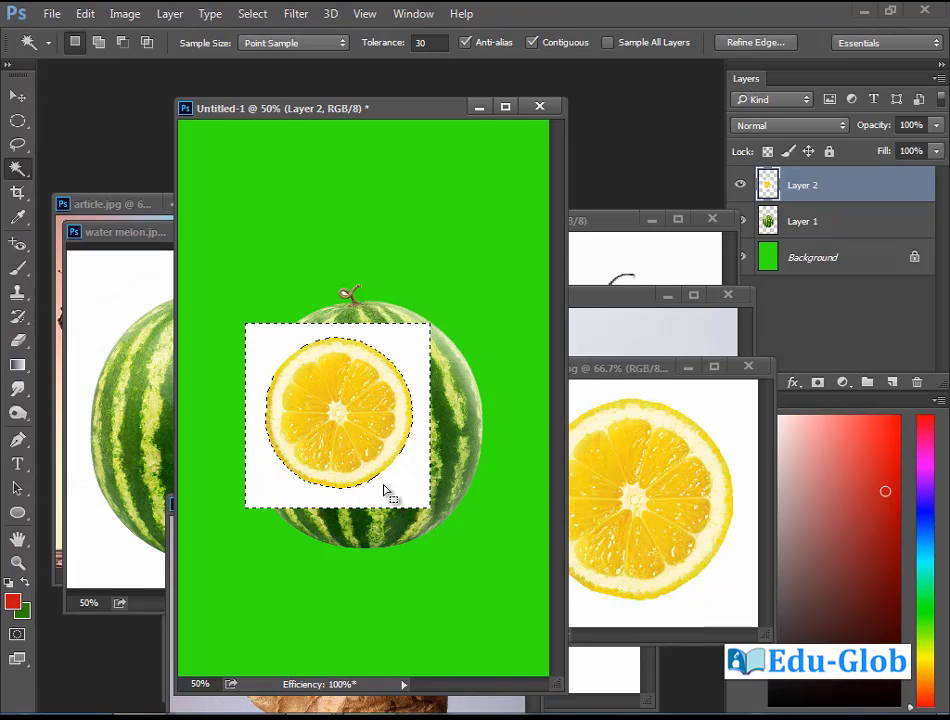
{"action": "key", "text": "Delete"}
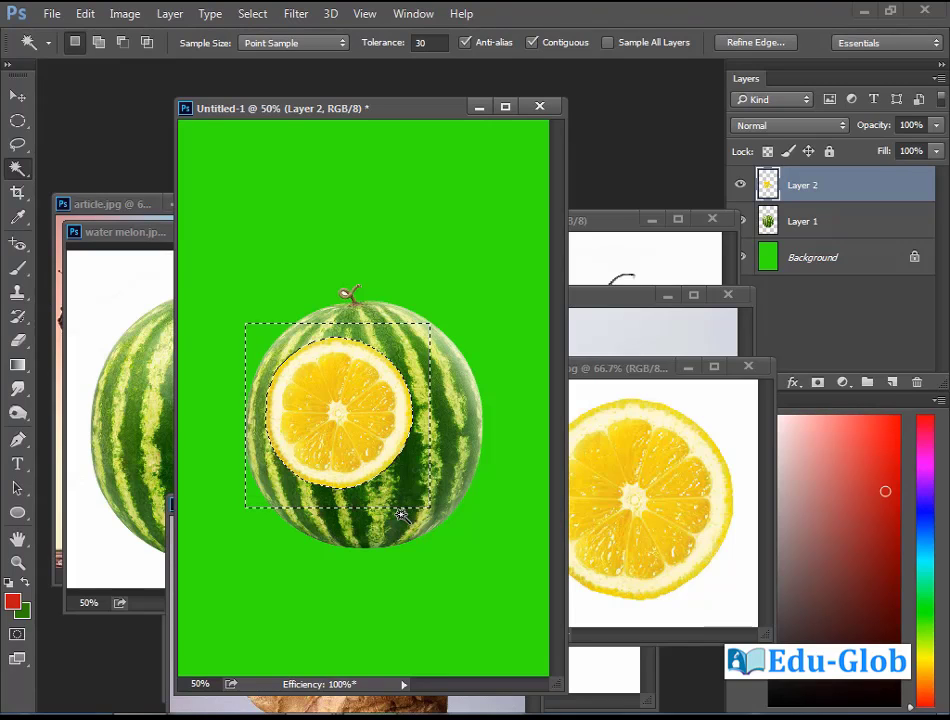
{"action": "left_click", "coordinate": [251, 14]}
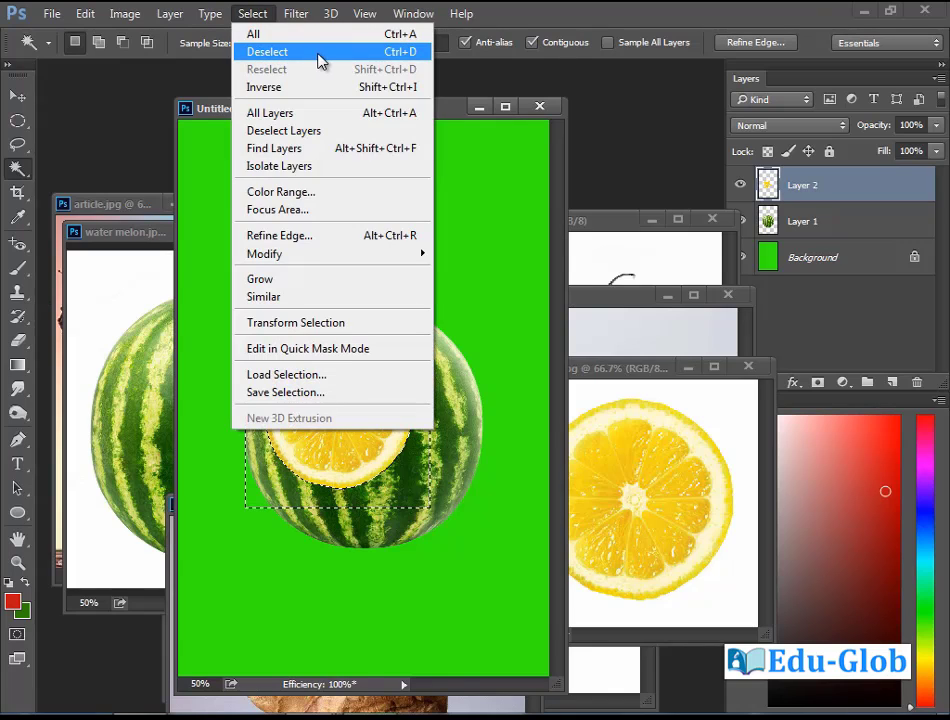
{"action": "left_click", "coordinate": [384, 55]}
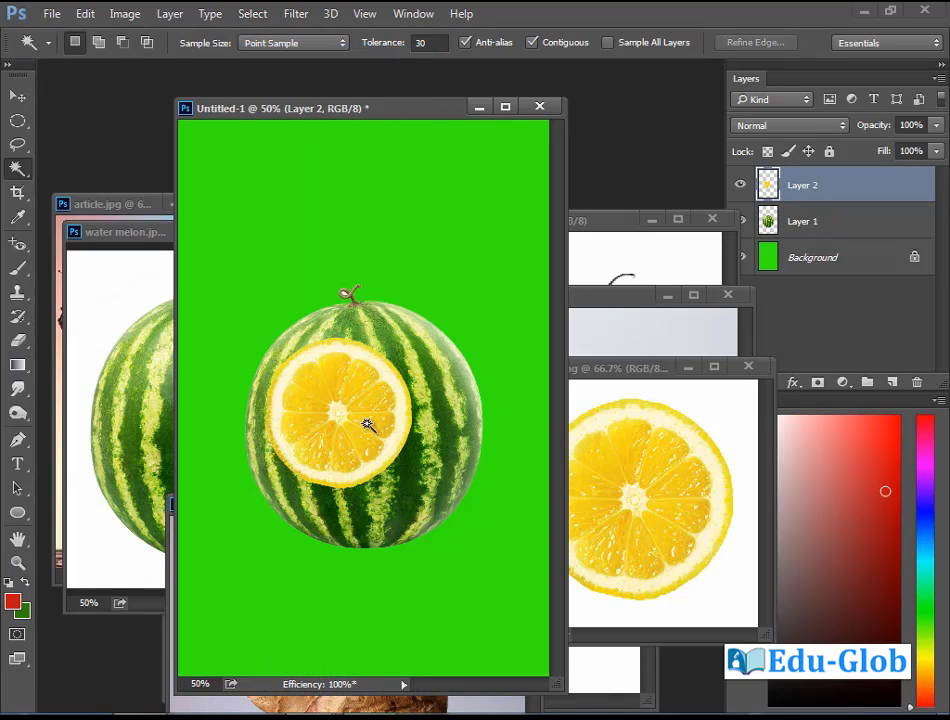
Step: Free Transform the lemon slice down to eye size and commit
{"action": "key", "text": "ctrl+t"}
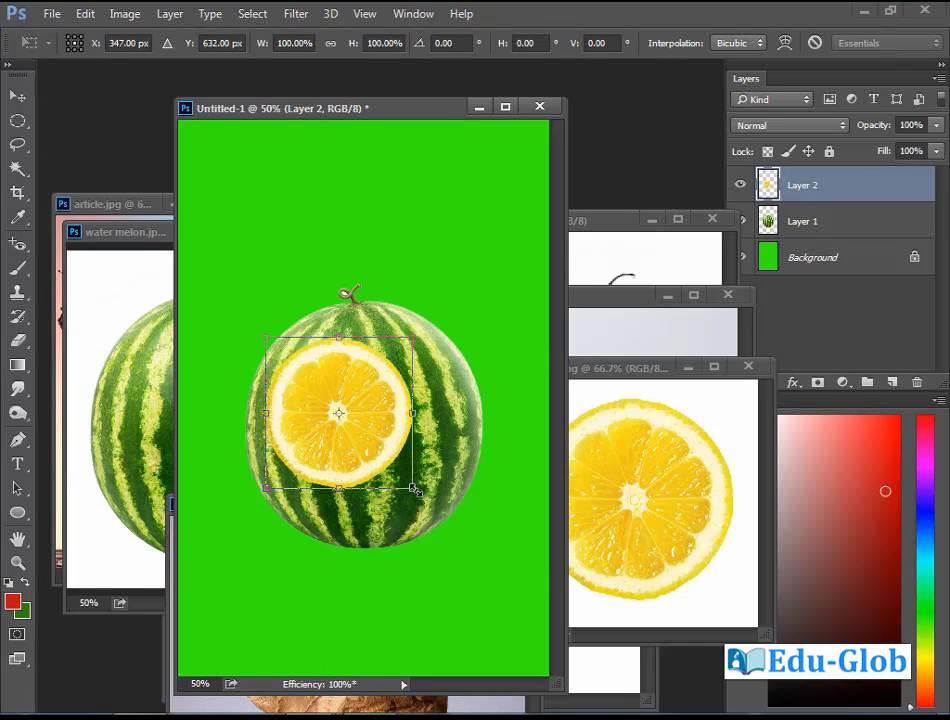
{"action": "left_click_drag", "start_coordinate": [414, 489], "coordinate": [362, 440]}
{"action": "key", "text": "Return"}
Step: Place the lemon as the left eye and Alt-drag a copy as the right eye
{"action": "key", "text": "w"}
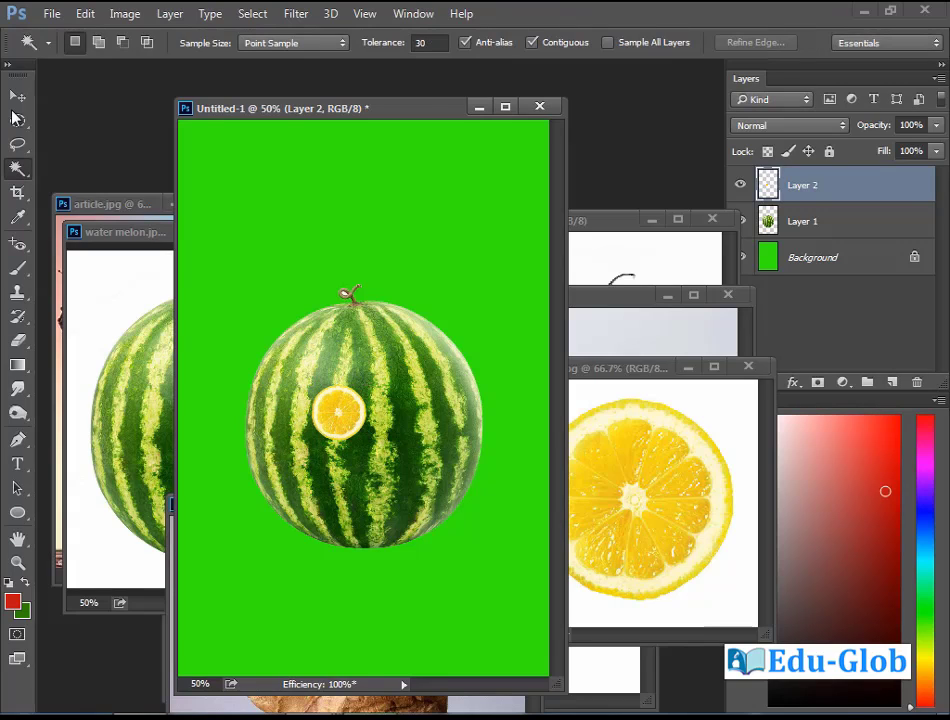
{"action": "left_click", "coordinate": [17, 95]}
{"action": "mouse_move", "coordinate": [346, 420]}
{"action": "left_mouse_down"}
{"action": "mouse_move", "coordinate": [318, 394]}
{"action": "mouse_move", "coordinate": [314, 402]}
{"action": "left_mouse_up"}
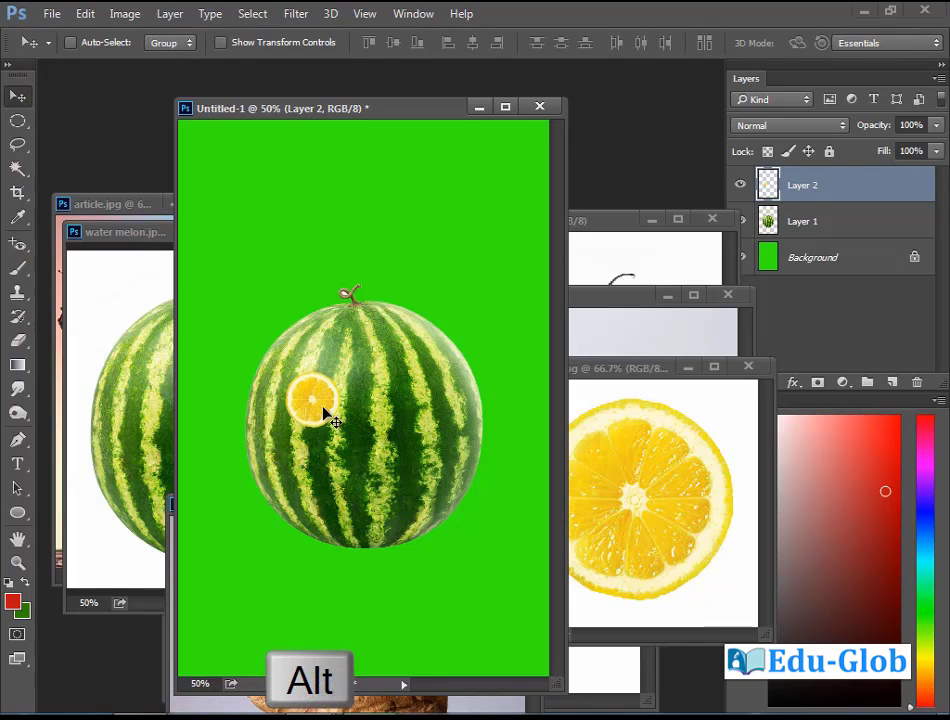
{"action": "left_click_drag", "start_coordinate": [339, 401], "coordinate": [392, 399]}
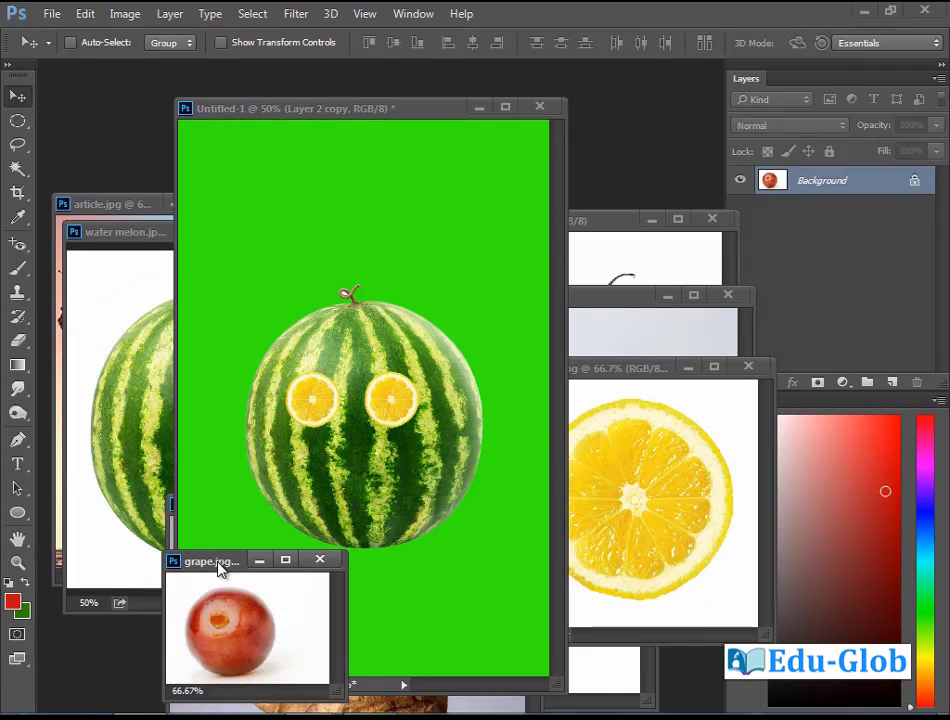
{"action": "left_click_drag", "start_coordinate": [220, 568], "coordinate": [168, 318]}
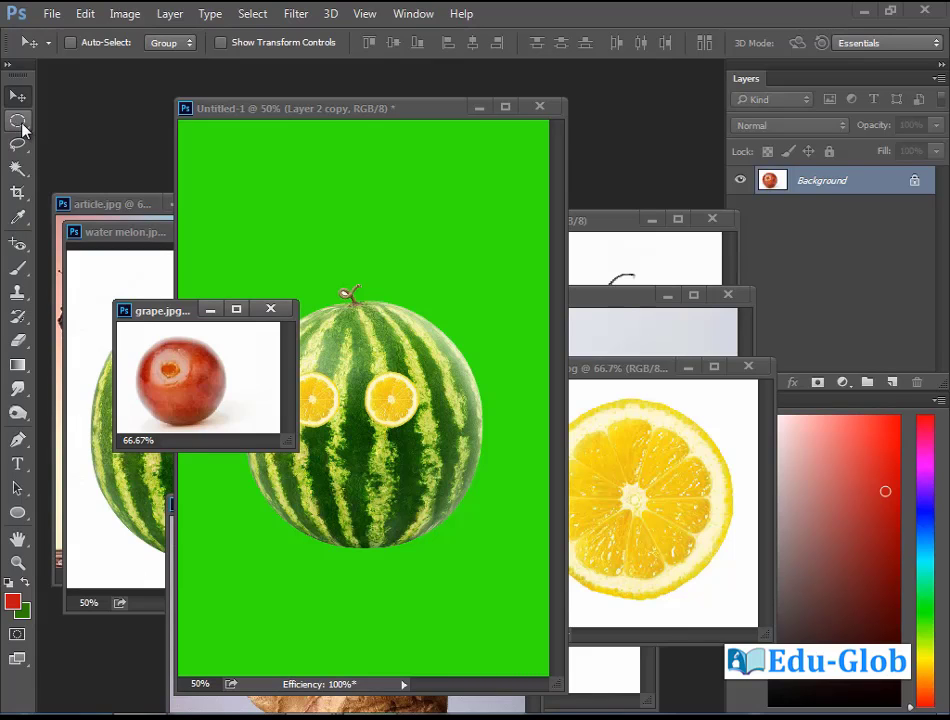
Step: Copy the grape onto the canvas, shrink it to about 43.5%, and centre it on the left lemon
{"action": "left_click", "coordinate": [18, 122]}
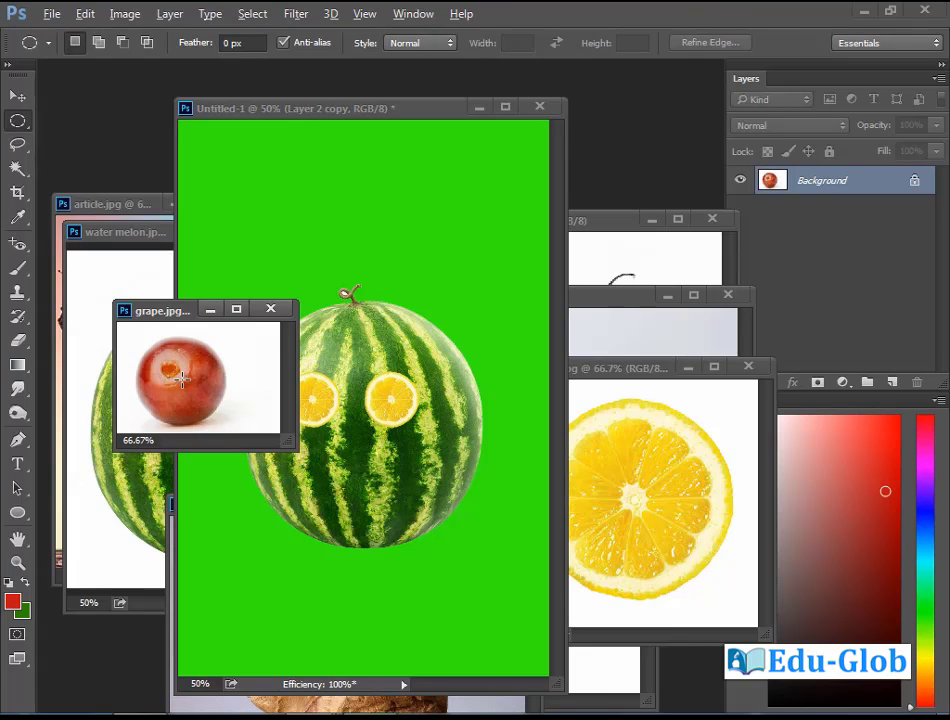
{"action": "left_click_drag", "start_coordinate": [182, 378], "coordinate": [235, 421]}
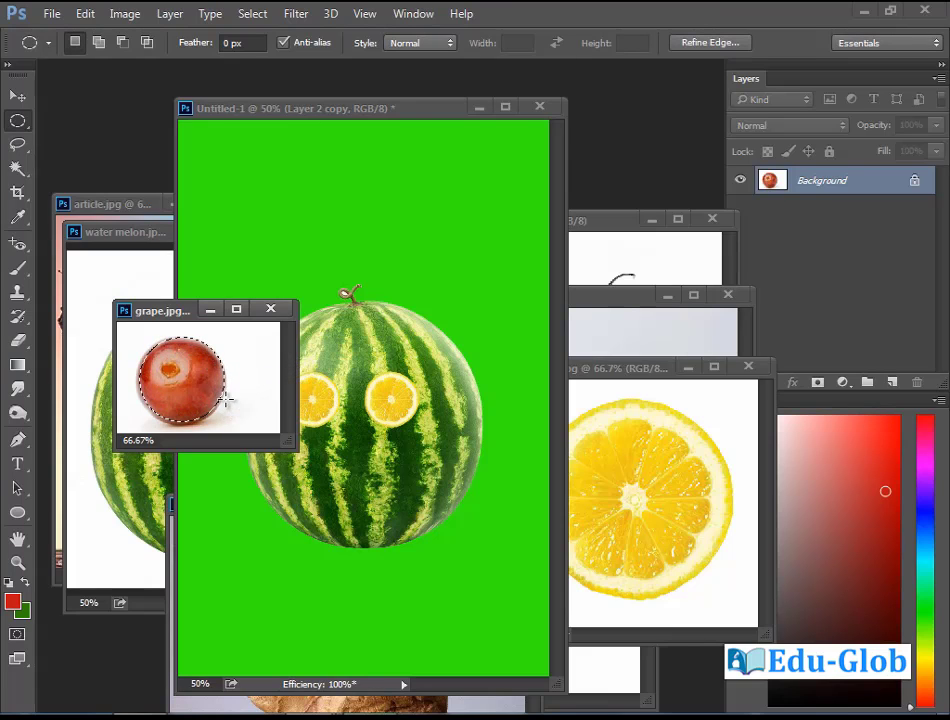
{"action": "mouse_move", "coordinate": [195, 375]}
{"action": "left_mouse_down"}
{"action": "mouse_move", "coordinate": [201, 370]}
{"action": "mouse_move", "coordinate": [195, 376]}
{"action": "left_mouse_up"}
{"action": "left_click", "coordinate": [22, 94]}
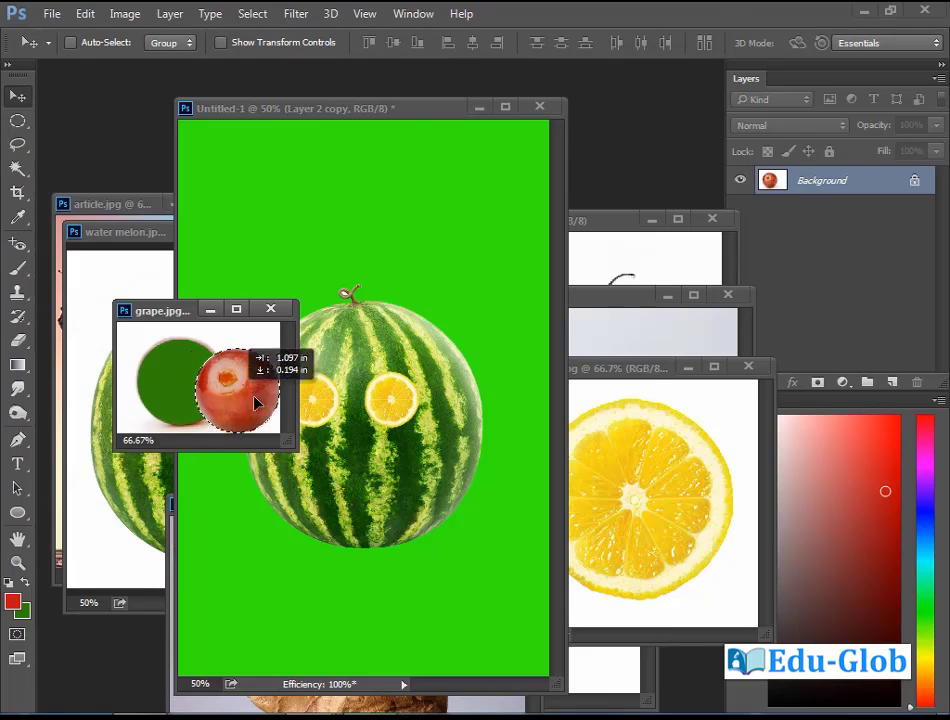
{"action": "mouse_move", "coordinate": [183, 386]}
{"action": "left_mouse_down"}
{"action": "mouse_move", "coordinate": [339, 424]}
{"action": "mouse_move", "coordinate": [326, 420]}
{"action": "left_mouse_up"}
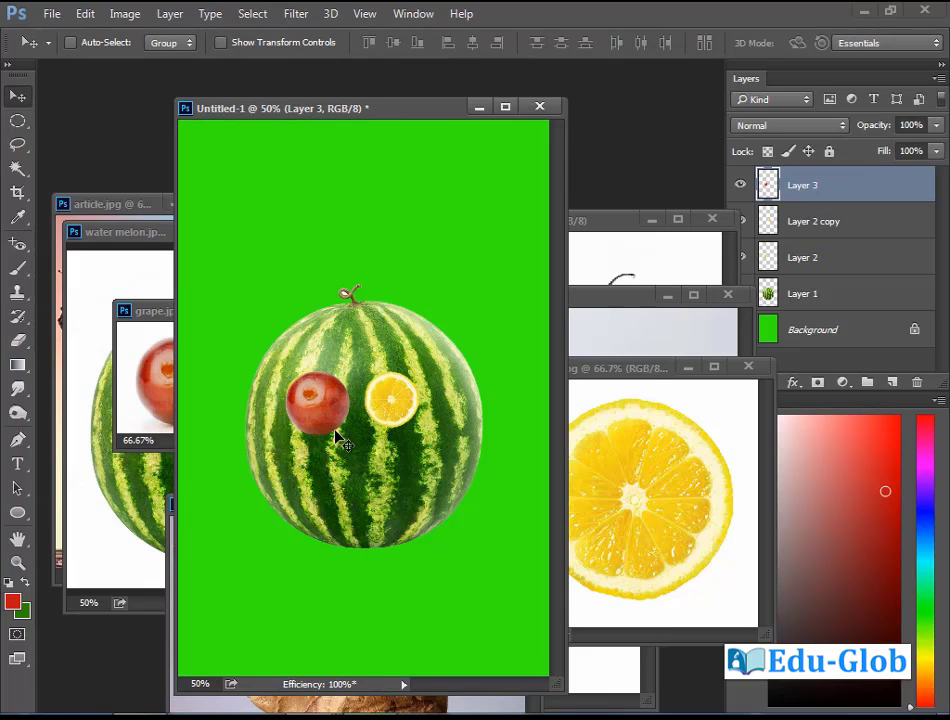
{"action": "key", "text": "ctrl+t"}
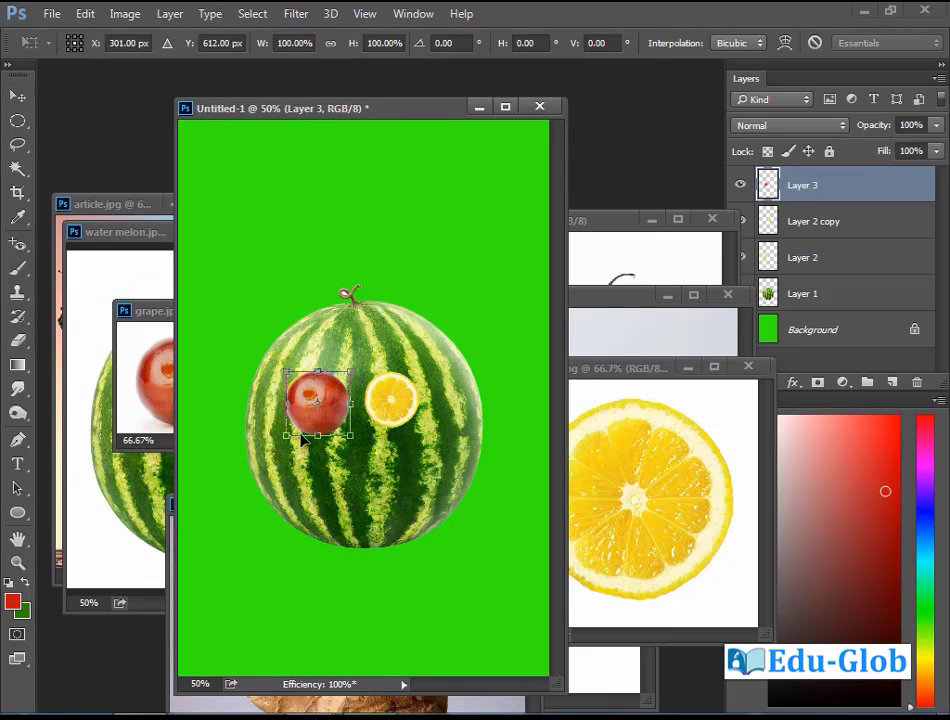
{"action": "left_click_drag", "start_coordinate": [350, 436], "coordinate": [332, 420]}
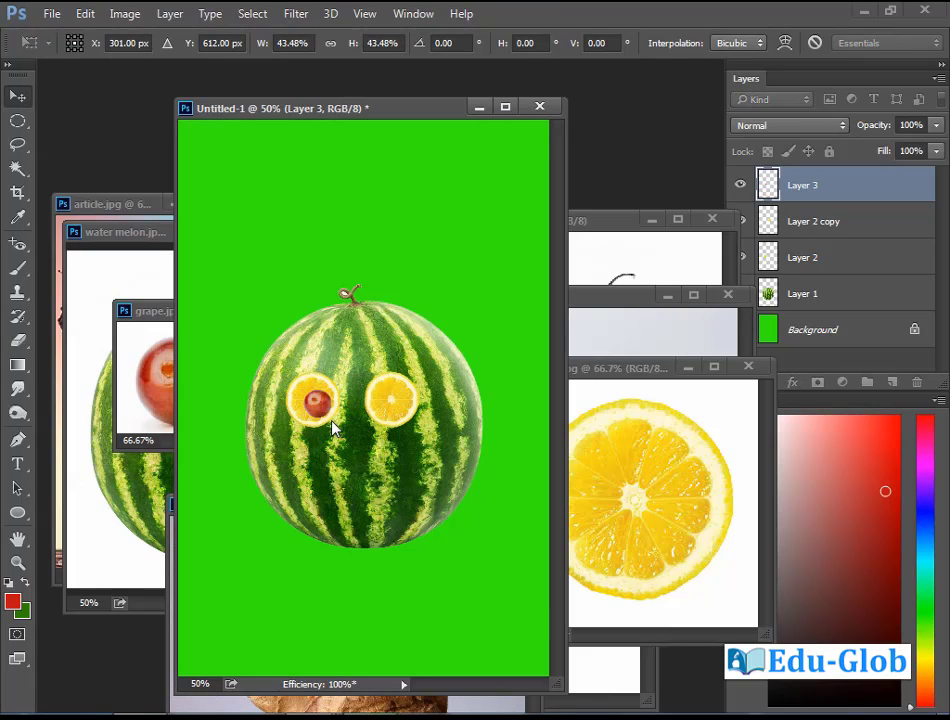
{"action": "key", "text": "Return"}
{"action": "left_click_drag", "start_coordinate": [315, 406], "coordinate": [392, 402]}
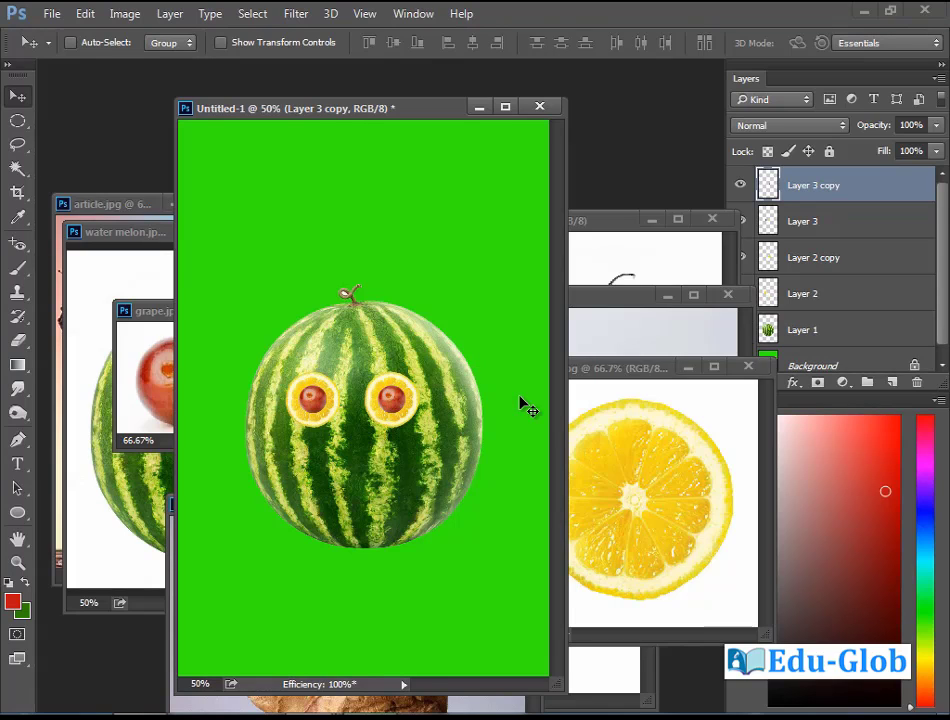
Step: Close lemon.jpg and grape.jpg without saving, then move the black chilly.jpg window lower
{"action": "left_click", "coordinate": [612, 369]}
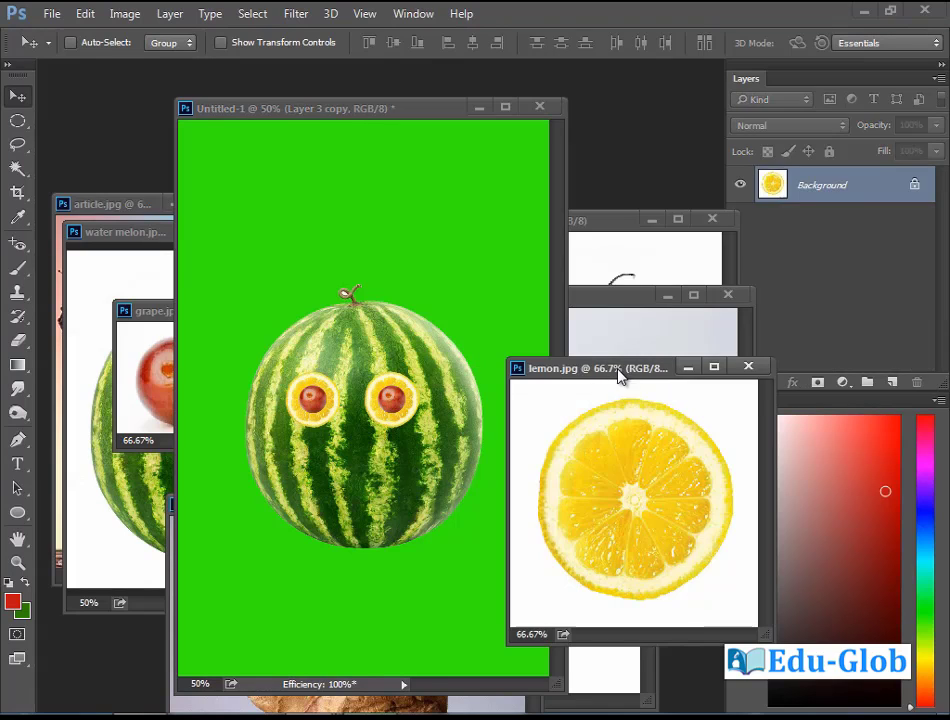
{"action": "left_click", "coordinate": [748, 366]}
{"action": "left_click", "coordinate": [145, 333]}
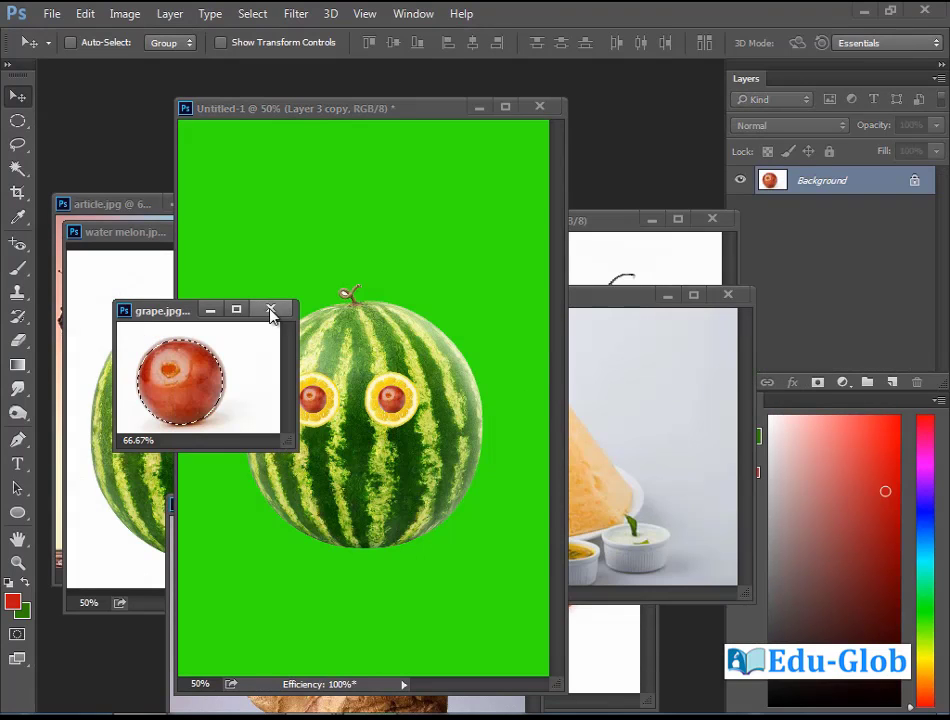
{"action": "left_click", "coordinate": [270, 309]}
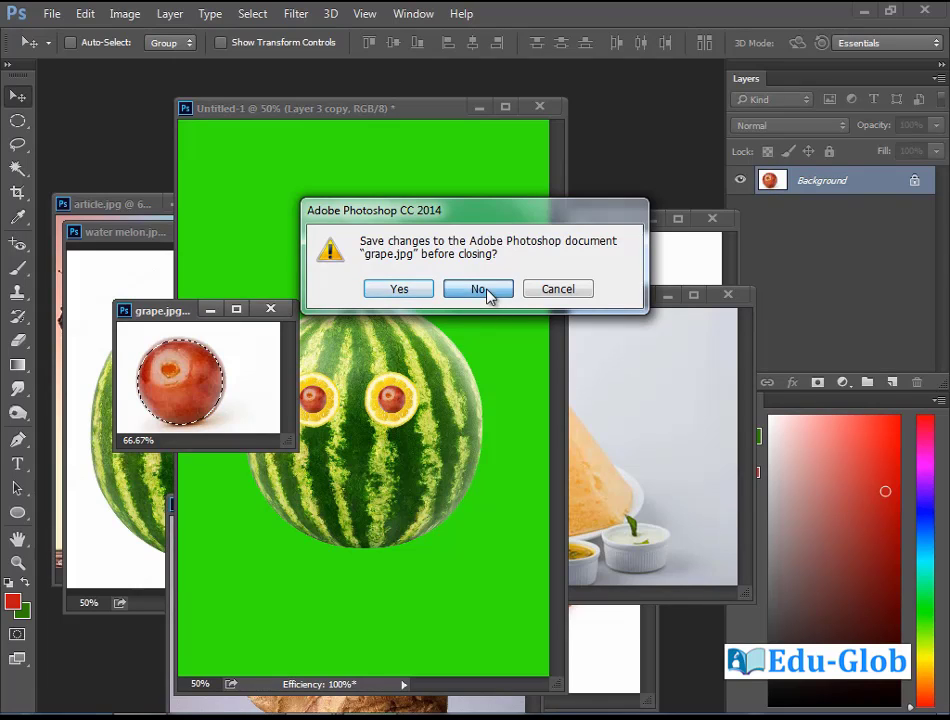
{"action": "left_click", "coordinate": [480, 290]}
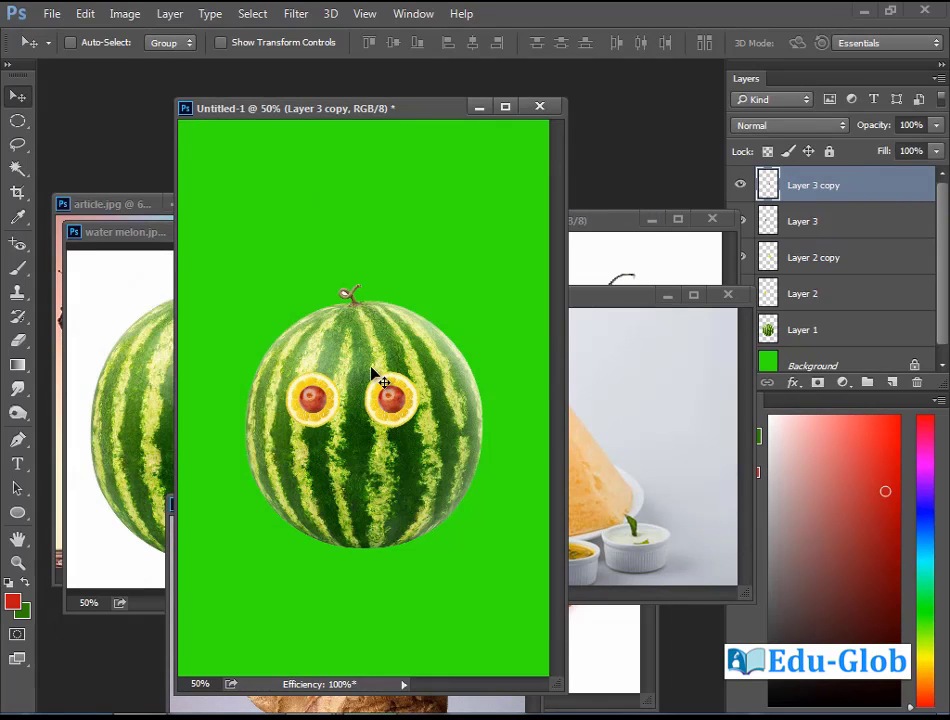
{"action": "left_click", "coordinate": [600, 240]}
{"action": "left_click_drag", "start_coordinate": [607, 250], "coordinate": [600, 312]}
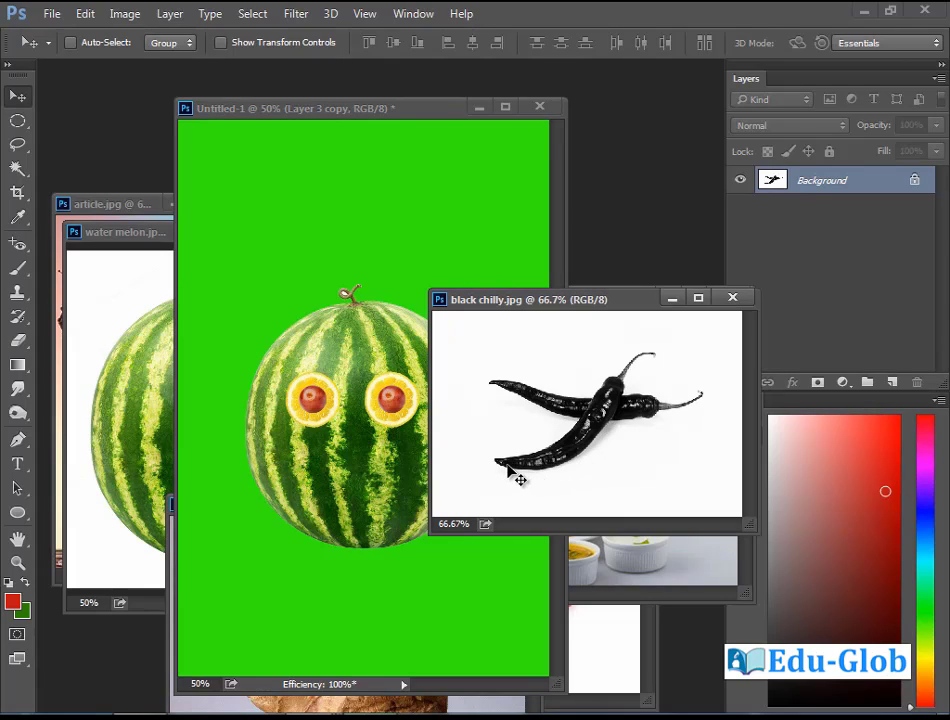
Step: Quick-select a black chilli and drag it onto Untitled-1 as Layer 4
{"action": "left_click", "coordinate": [18, 170]}
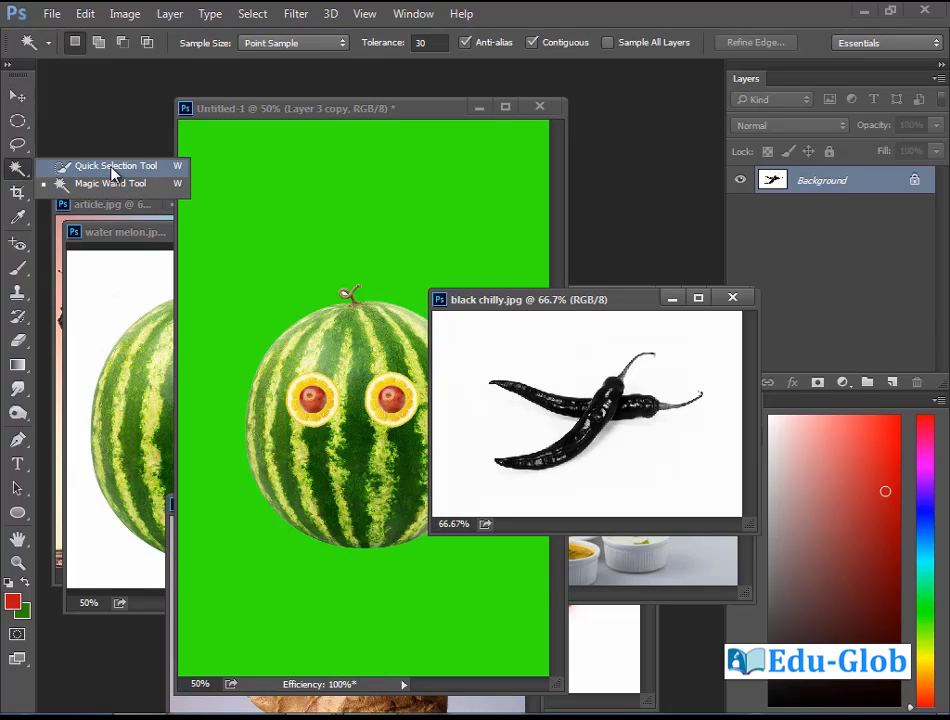
{"action": "left_click", "coordinate": [112, 172]}
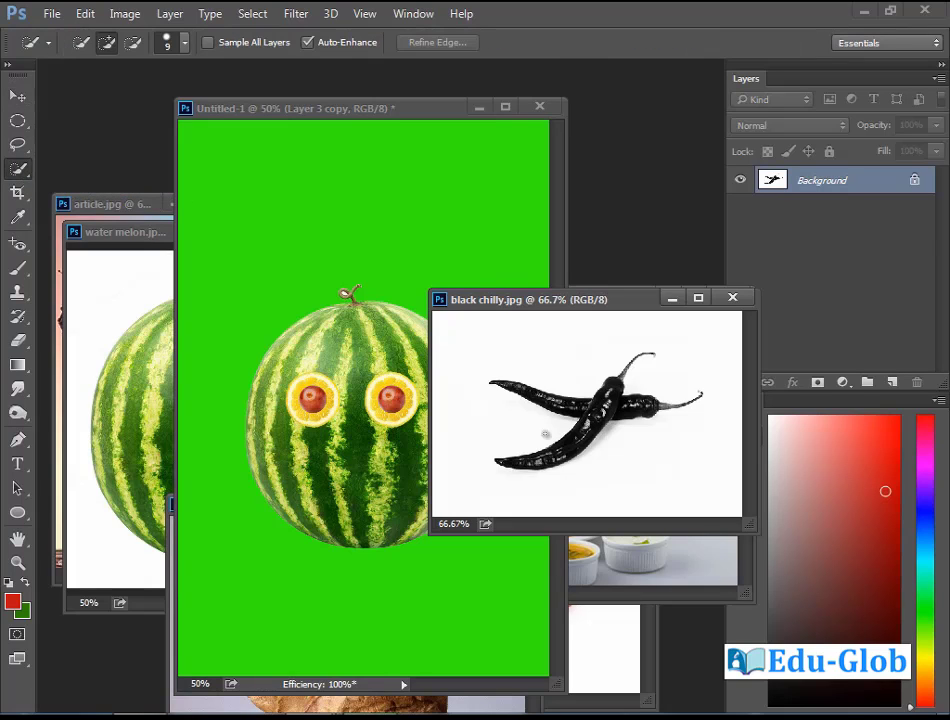
{"action": "mouse_move", "coordinate": [511, 463]}
{"action": "left_mouse_down"}
{"action": "mouse_move", "coordinate": [609, 401]}
{"action": "mouse_move", "coordinate": [612, 385]}
{"action": "left_mouse_up"}
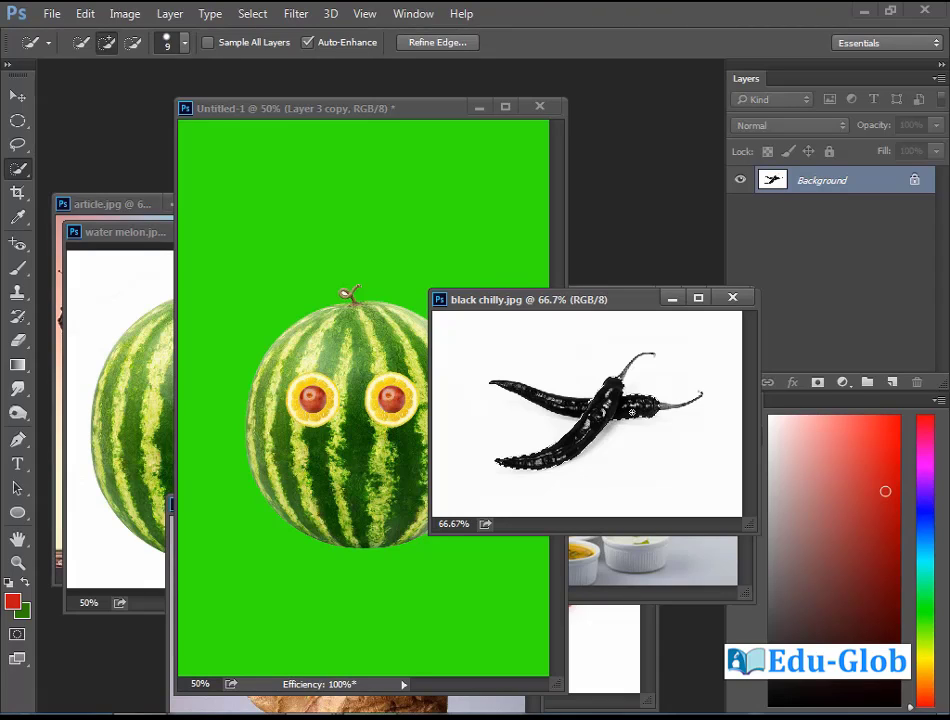
{"action": "key", "text": "alt"}
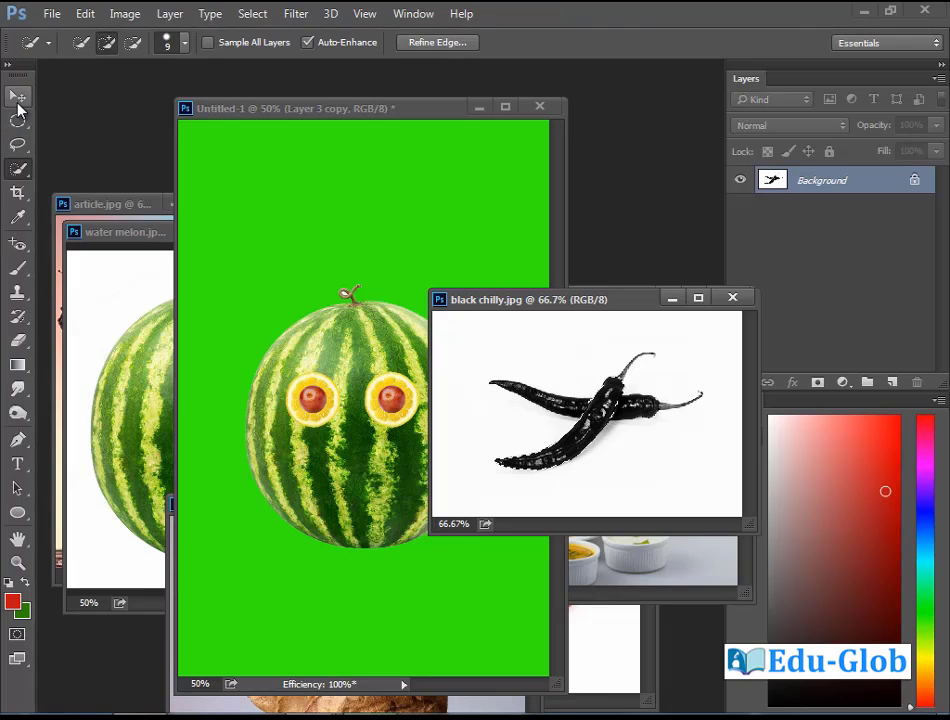
{"action": "left_click", "coordinate": [17, 95]}
{"action": "mouse_move", "coordinate": [603, 420]}
{"action": "left_mouse_down"}
{"action": "mouse_move", "coordinate": [368, 435]}
{"action": "mouse_move", "coordinate": [302, 293]}
{"action": "left_mouse_up"}
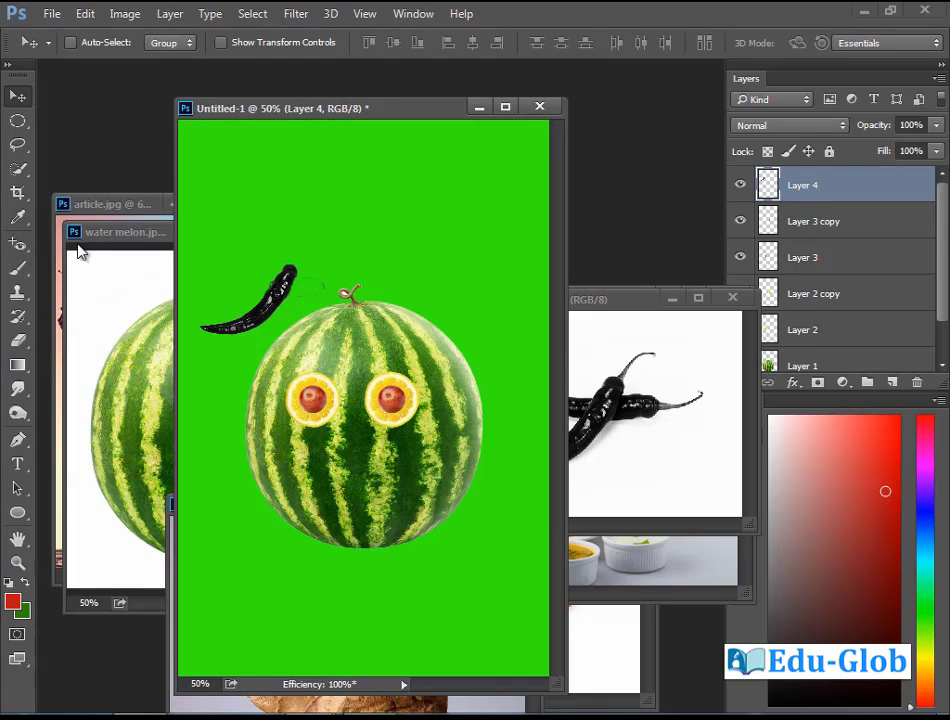
Step: Remove stray pixels beside the chilli tip and move the chilli toward the left eye
{"action": "left_click", "coordinate": [19, 146]}
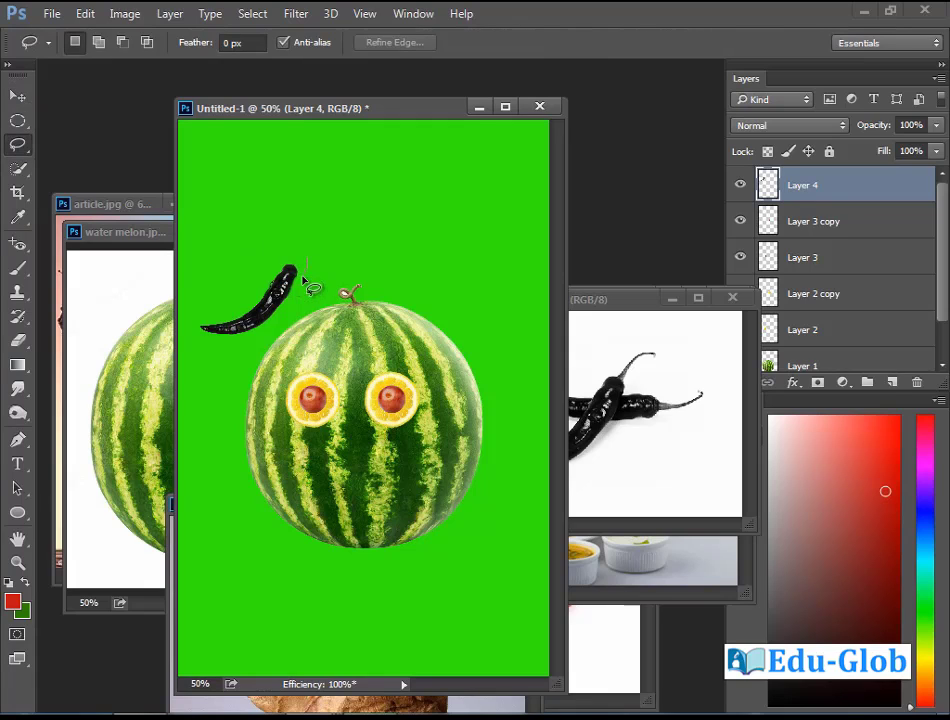
{"action": "mouse_move", "coordinate": [303, 280]}
{"action": "left_mouse_down"}
{"action": "mouse_move", "coordinate": [288, 306]}
{"action": "mouse_move", "coordinate": [295, 300]}
{"action": "left_mouse_up"}
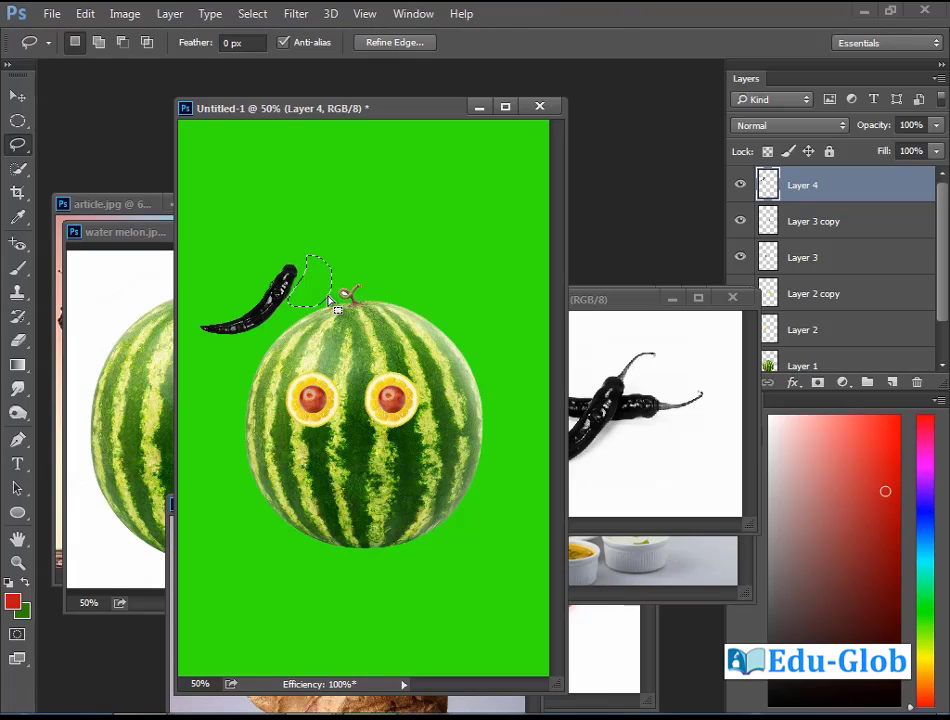
{"action": "key", "text": "ctrl+d"}
{"action": "key", "text": "v"}
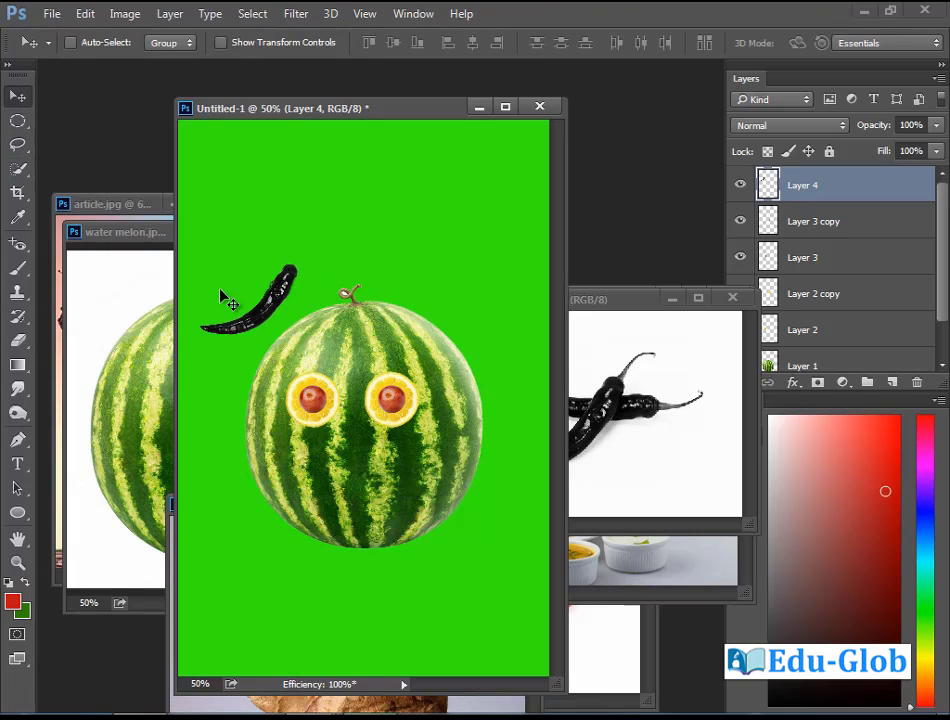
{"action": "mouse_move", "coordinate": [255, 329]}
{"action": "left_mouse_down"}
{"action": "mouse_move", "coordinate": [288, 382]}
{"action": "mouse_move", "coordinate": [290, 370]}
{"action": "left_mouse_up"}
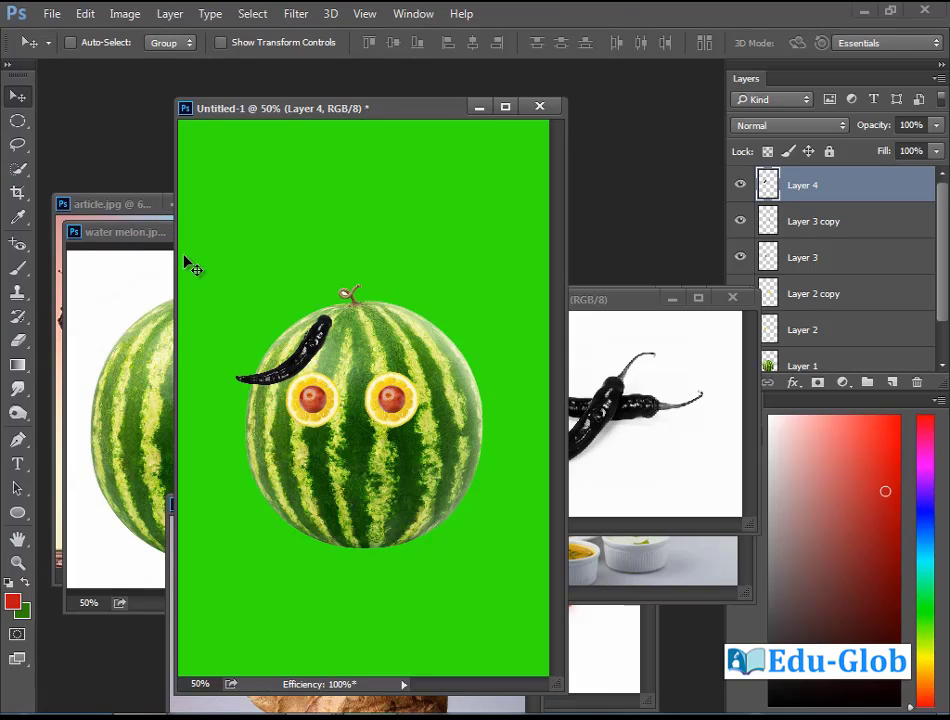
Step: Rotate the chilli about 35° above the left eye and duplicate it for the right brow
{"action": "key", "text": "ctrl+t"}
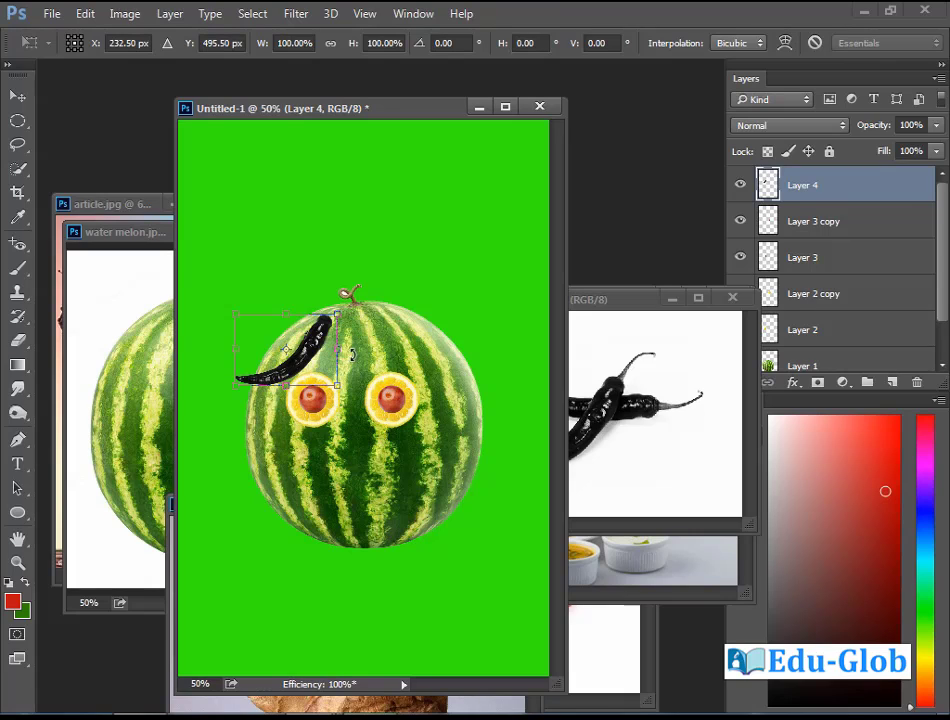
{"action": "left_click_drag", "start_coordinate": [352, 346], "coordinate": [355, 391]}
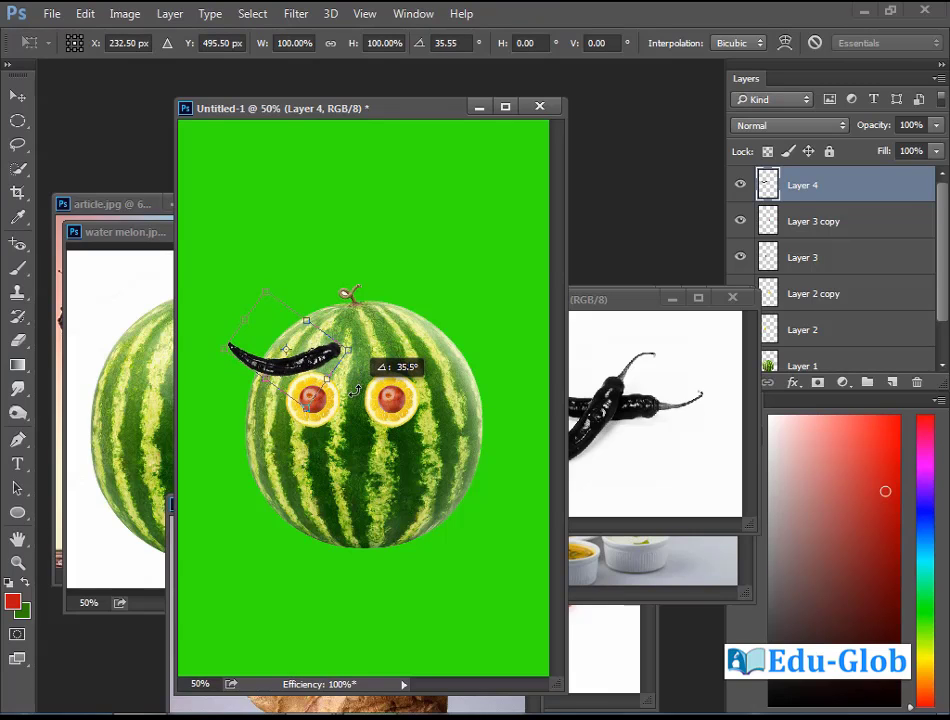
{"action": "key", "text": "Return"}
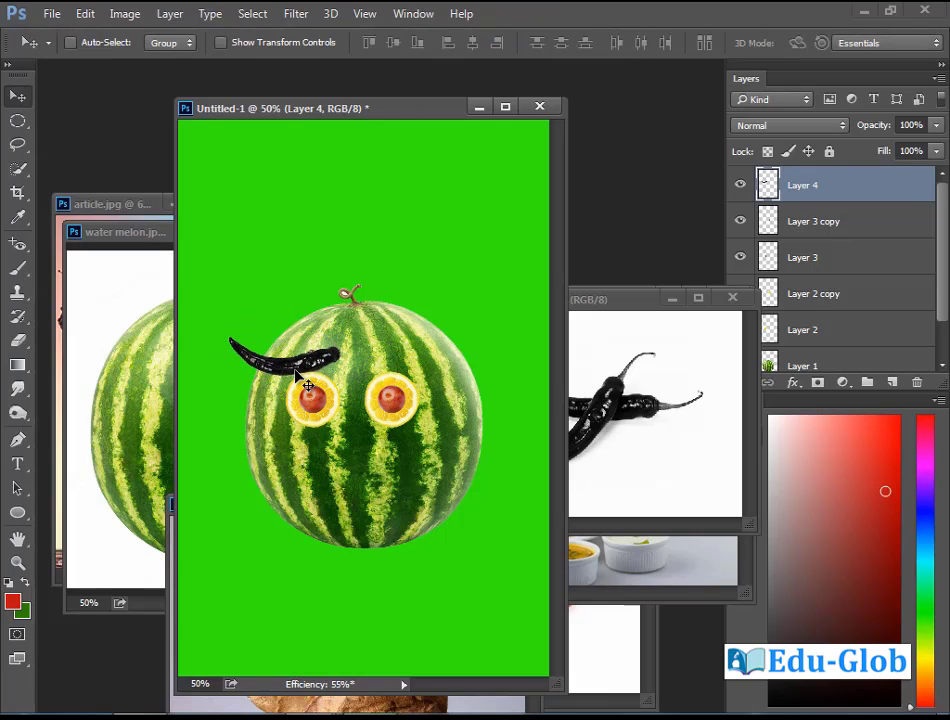
{"action": "left_click_drag", "start_coordinate": [297, 372], "coordinate": [320, 367]}
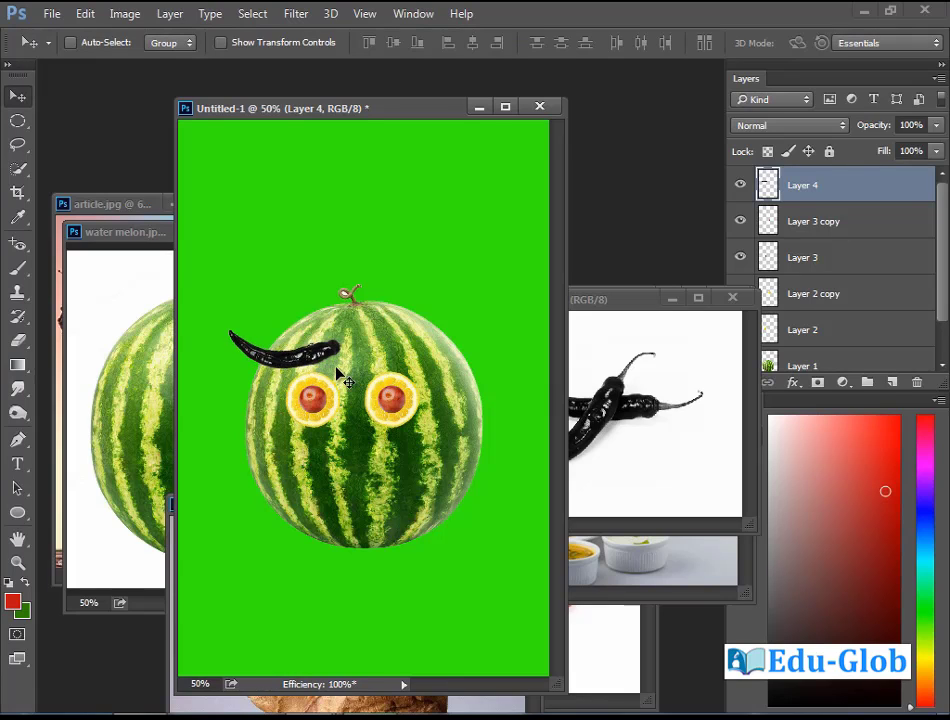
{"action": "left_click_drag", "start_coordinate": [305, 366], "coordinate": [420, 366]}
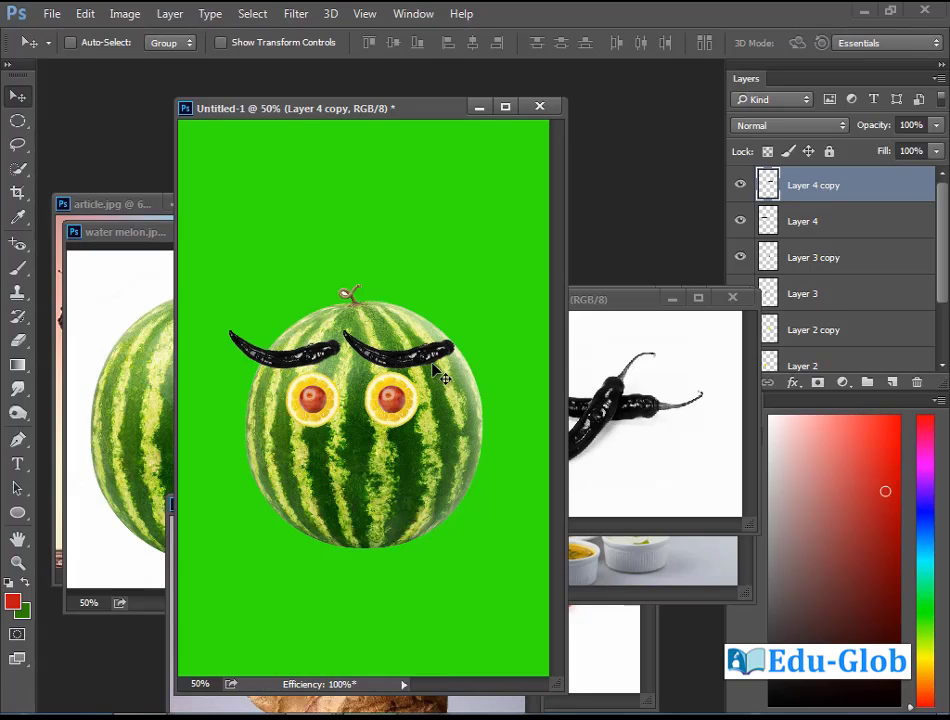
Step: Flip the Layer 4 copy eyebrow horizontally and nudge it slightly right
{"action": "left_click", "coordinate": [80, 14]}
{"action": "mouse_move", "coordinate": [145, 380]}
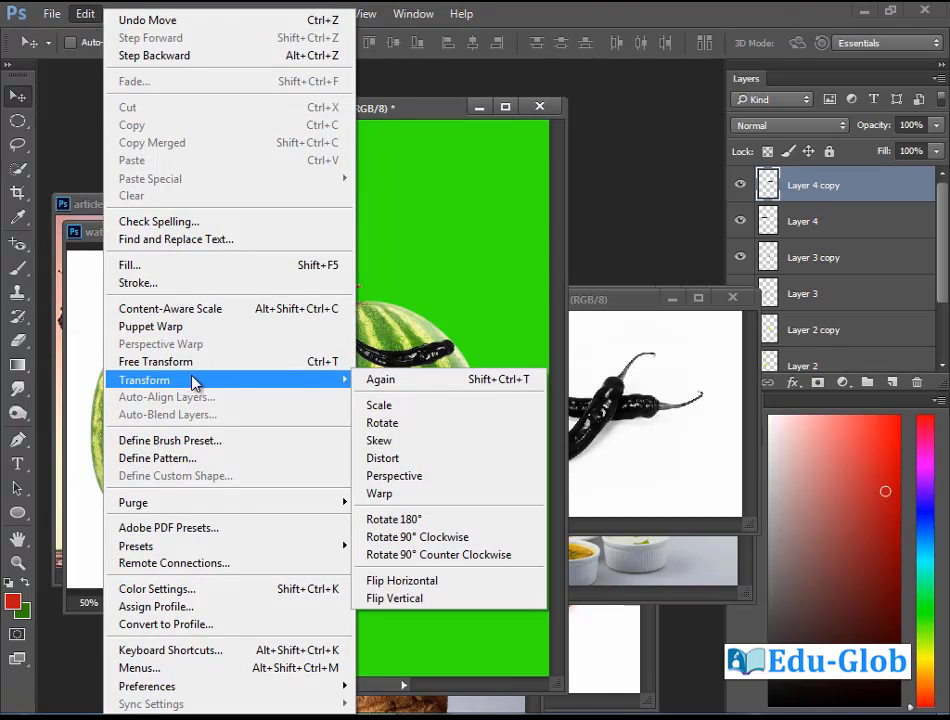
{"action": "left_click", "coordinate": [400, 581]}
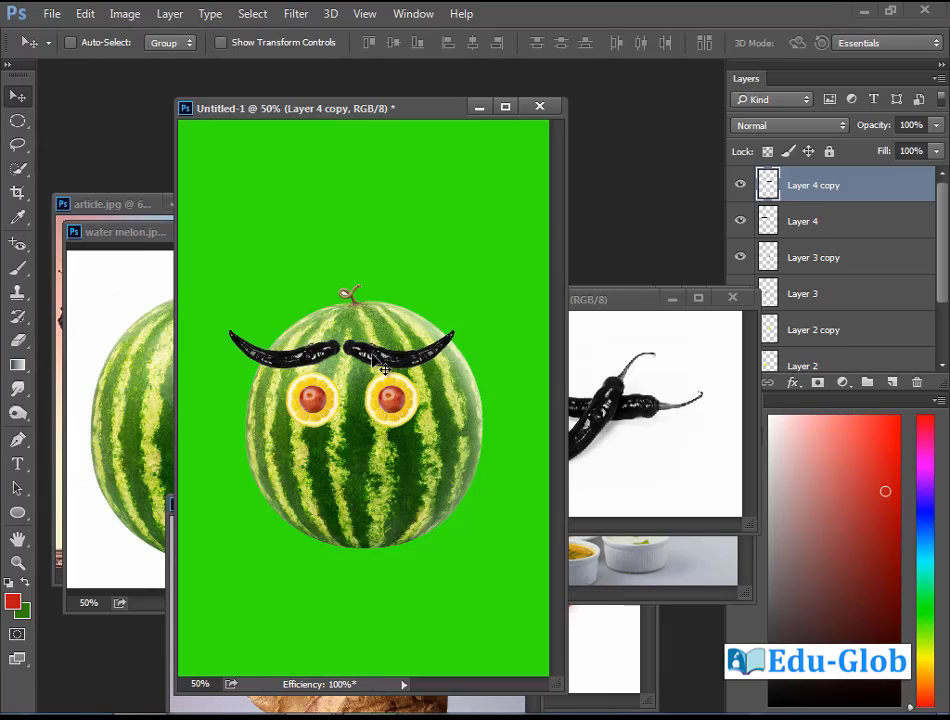
{"action": "left_click_drag", "start_coordinate": [405, 305], "coordinate": [425, 305]}
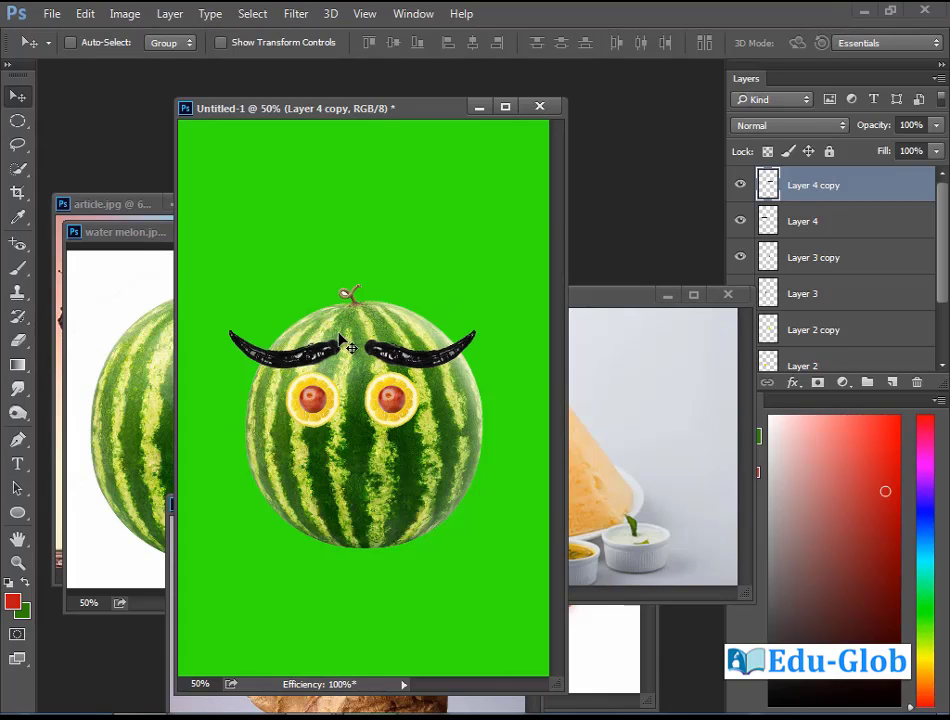
Step: Trace the dosa cone in ghee roast.jpg with the Polygonal Lasso Tool
{"action": "left_click", "coordinate": [598, 310]}
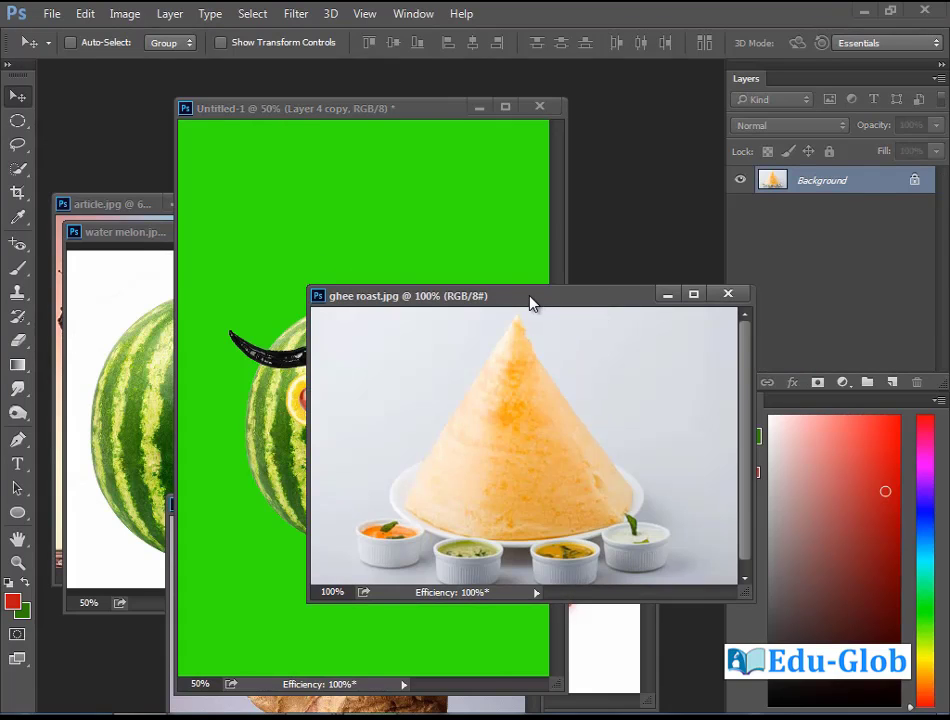
{"action": "left_click_drag", "start_coordinate": [530, 300], "coordinate": [531, 223]}
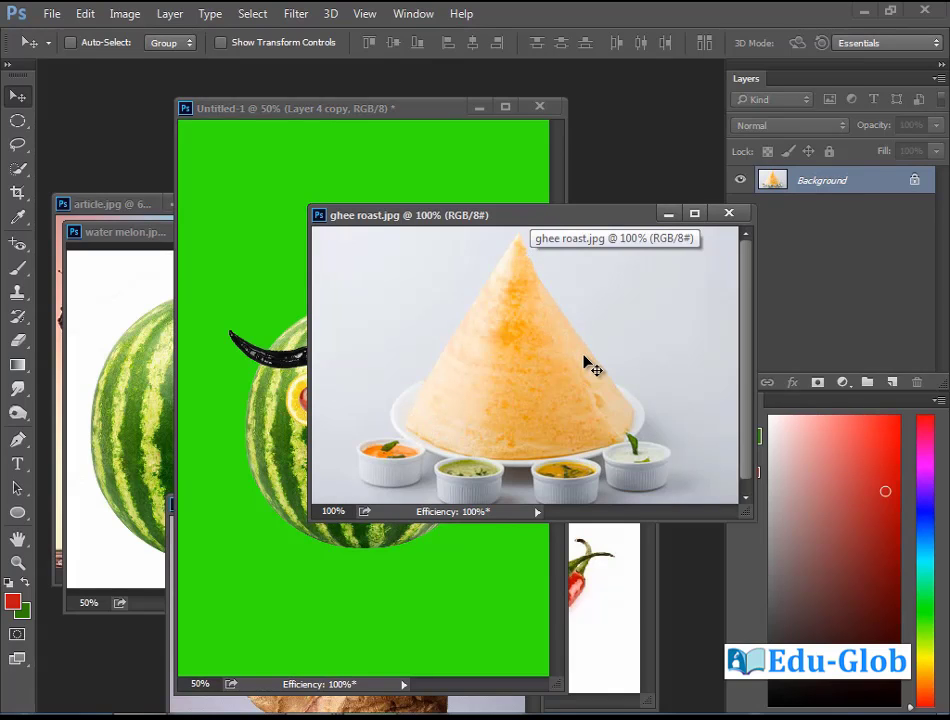
{"action": "left_click", "coordinate": [18, 144]}
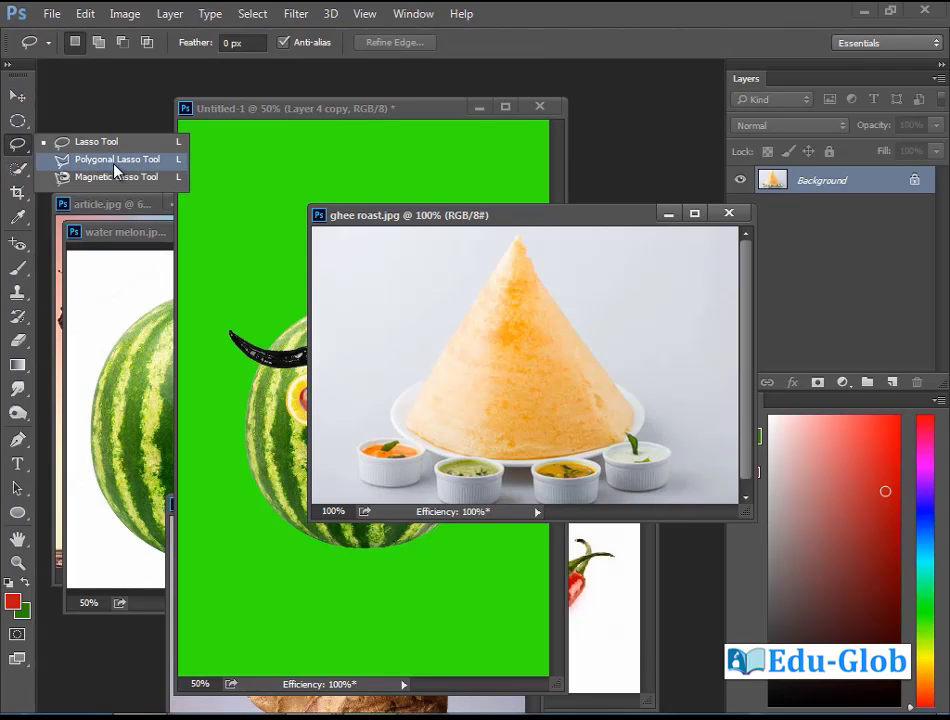
{"action": "left_click", "coordinate": [139, 165]}
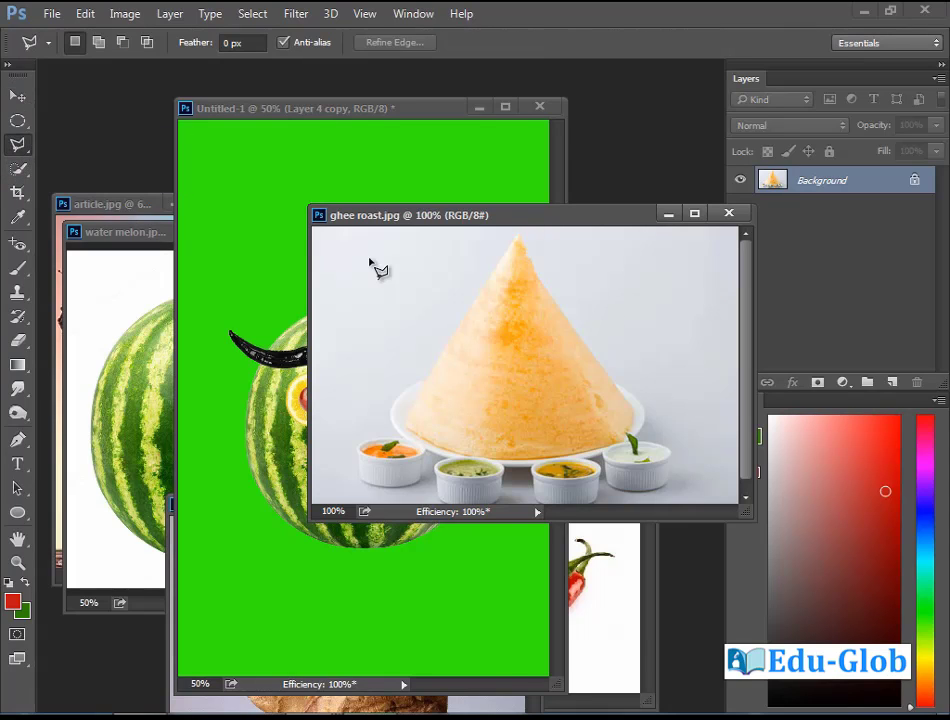
{"action": "left_click", "coordinate": [519, 238]}
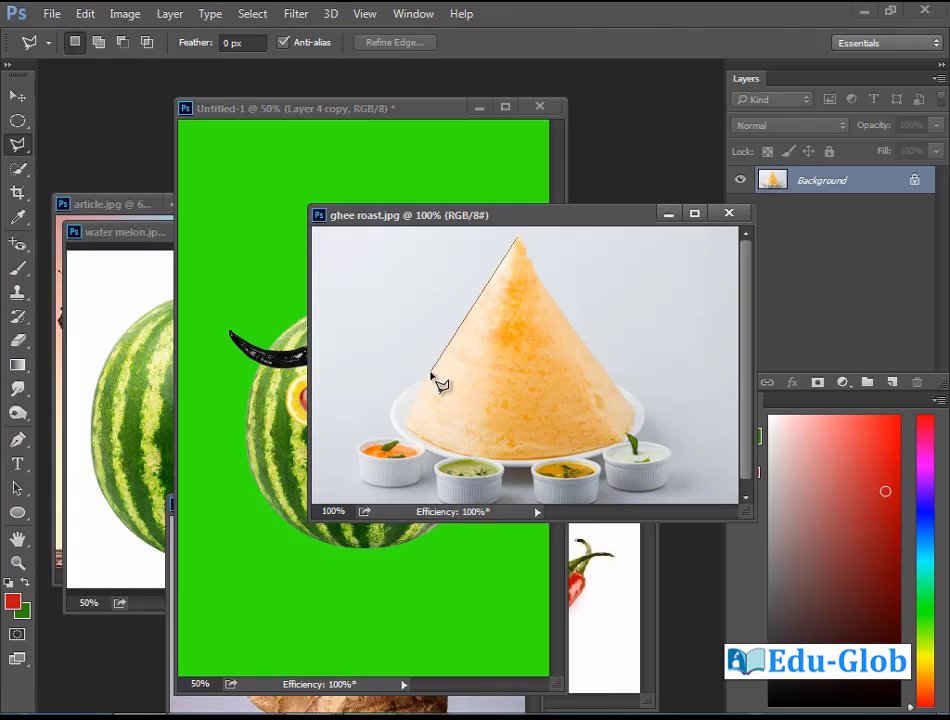
{"action": "left_click", "coordinate": [405, 424]}
{"action": "left_click", "coordinate": [475, 455]}
{"action": "left_click", "coordinate": [560, 456]}
{"action": "left_click", "coordinate": [630, 430]}
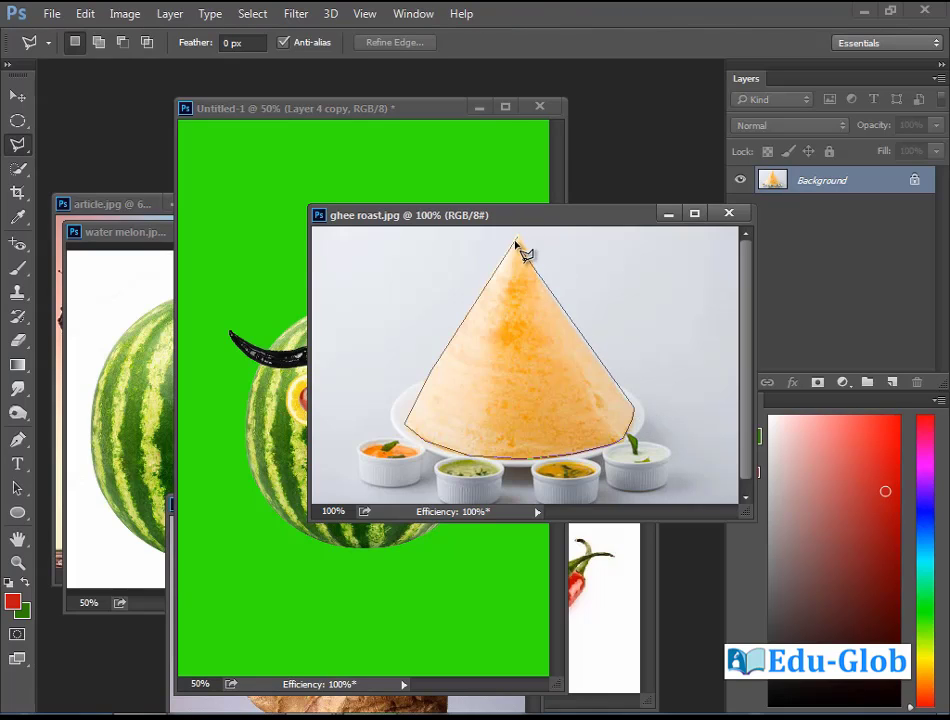
{"action": "double_click", "coordinate": [562, 307]}
Step: Drag the dosa cone onto the watermelon, enlarge it, and position it as a hat
{"action": "key", "text": "v"}
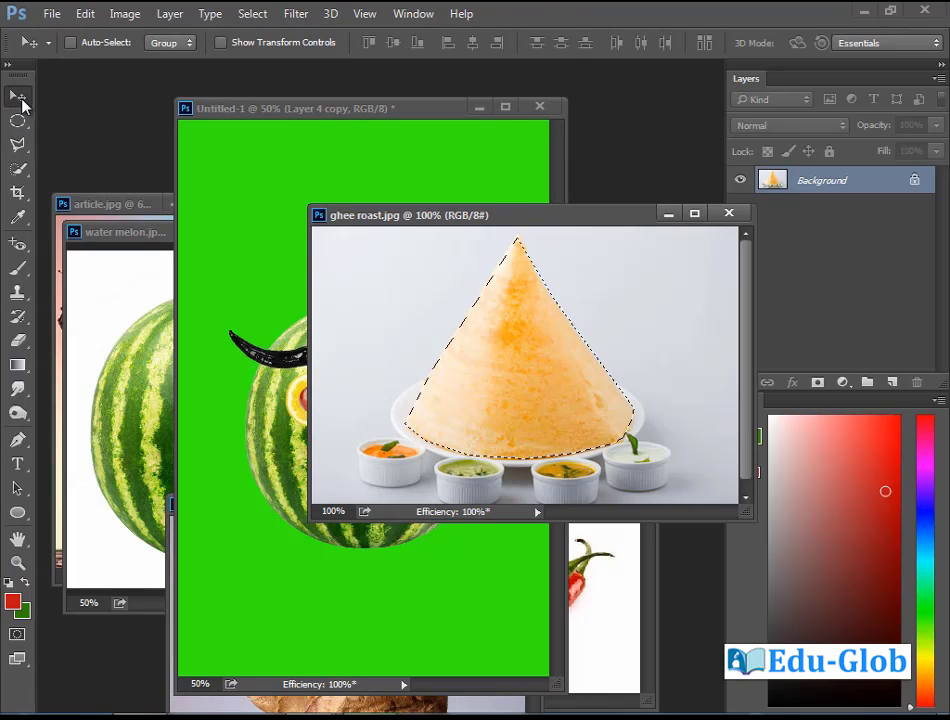
{"action": "mouse_move", "coordinate": [530, 363]}
{"action": "left_mouse_down"}
{"action": "mouse_move", "coordinate": [318, 572]}
{"action": "mouse_move", "coordinate": [370, 277]}
{"action": "mouse_move", "coordinate": [355, 288]}
{"action": "left_mouse_up"}
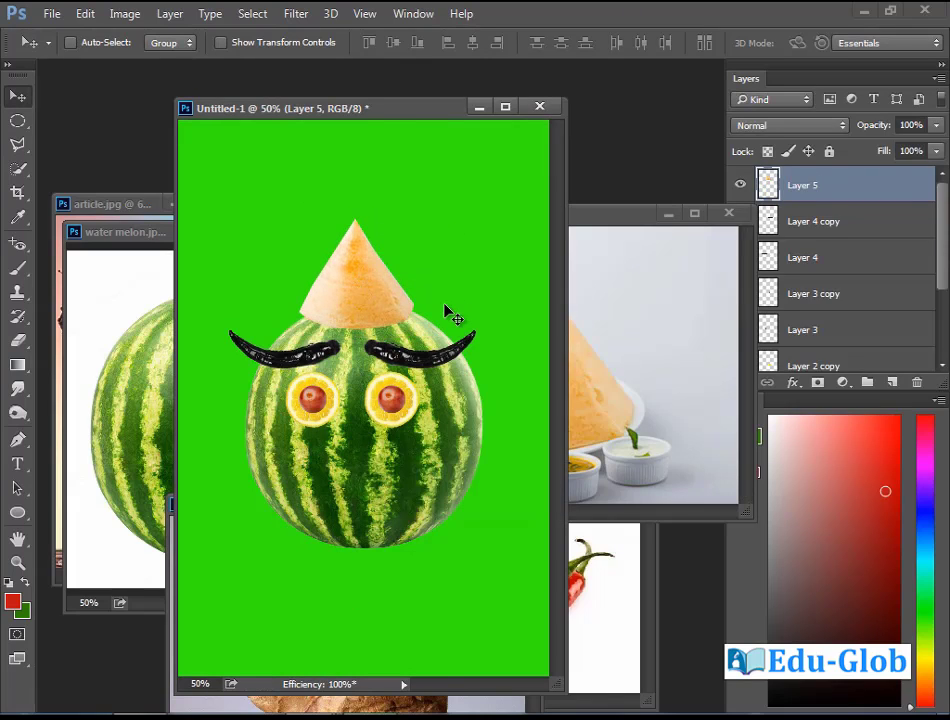
{"action": "key", "text": "ctrl+t"}
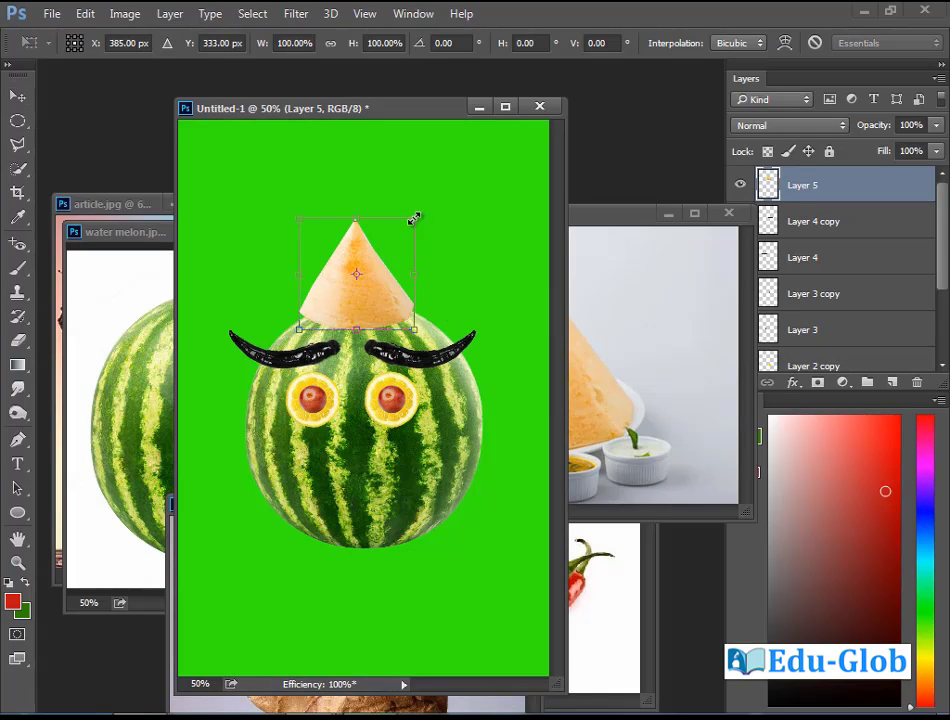
{"action": "left_click_drag", "start_coordinate": [414, 220], "coordinate": [435, 186]}
{"action": "key", "text": "Return"}
{"action": "mouse_move", "coordinate": [363, 318]}
{"action": "left_mouse_down"}
{"action": "mouse_move", "coordinate": [356, 277]}
{"action": "mouse_move", "coordinate": [360, 320]}
{"action": "left_mouse_up"}
{"action": "key", "text": "l"}
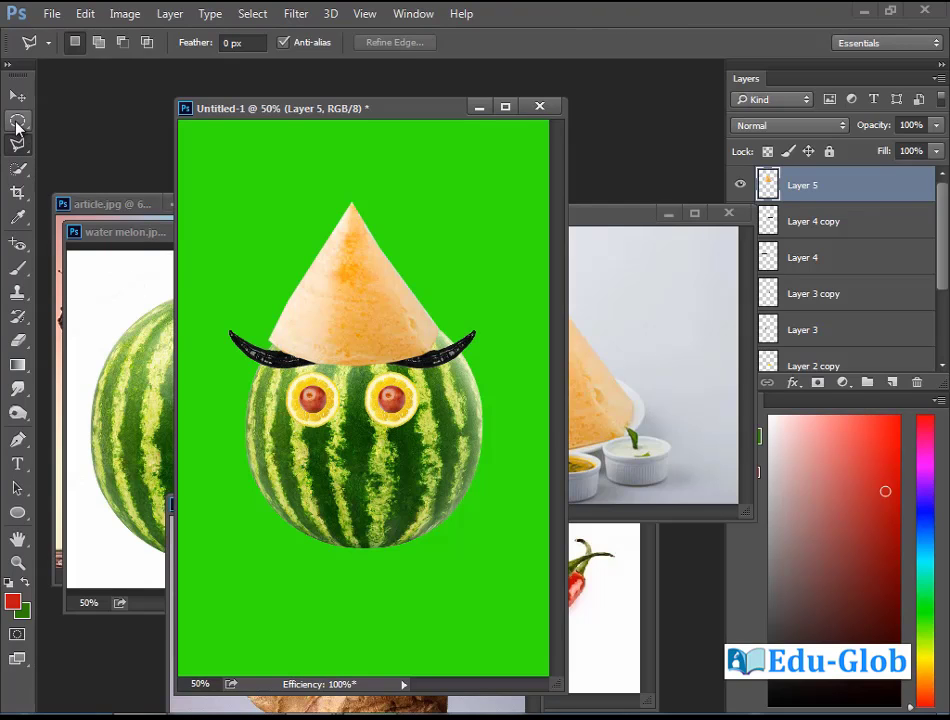
Step: Delete the hat's base inside an oval over the eyebrows, reposition it, and close ghee roast.jpg
{"action": "left_click", "coordinate": [17, 121]}
{"action": "left_click_drag", "start_coordinate": [262, 327], "coordinate": [478, 405]}
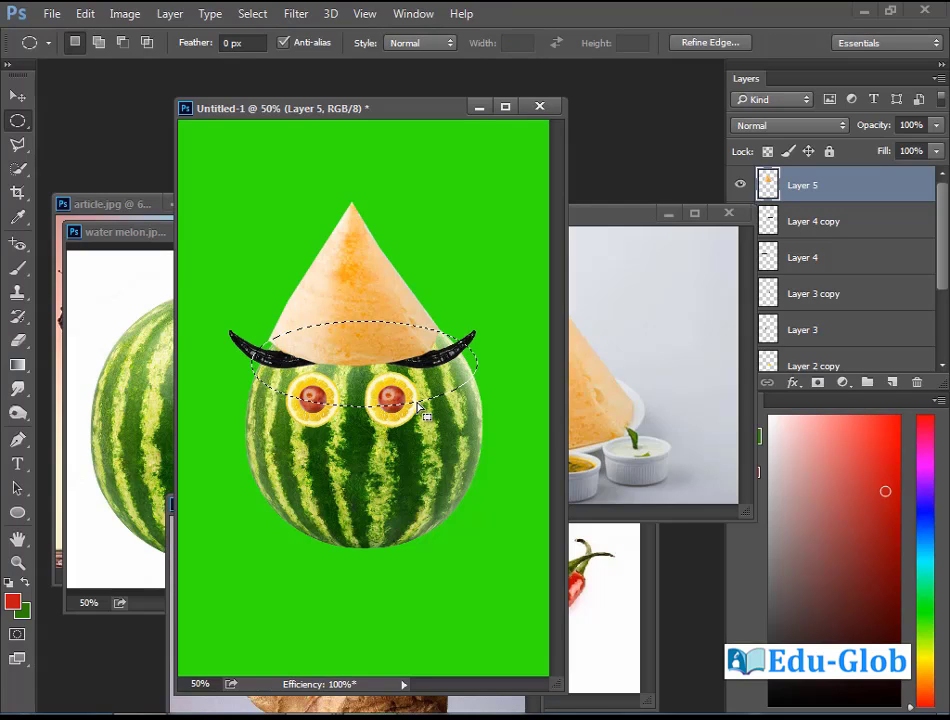
{"action": "key", "text": "Delete"}
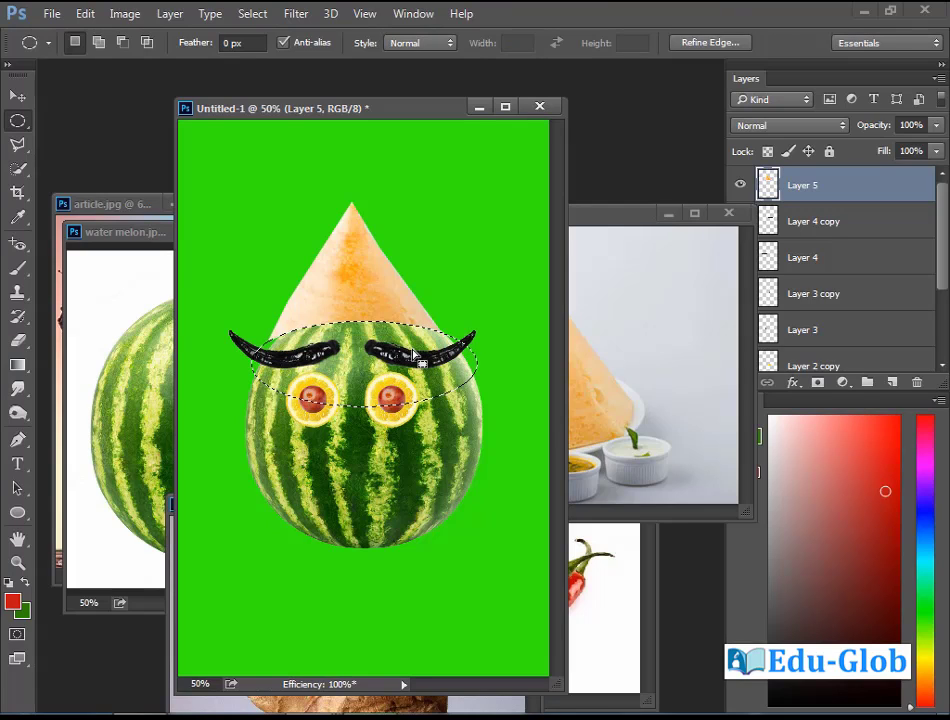
{"action": "key", "text": "ctrl+d"}
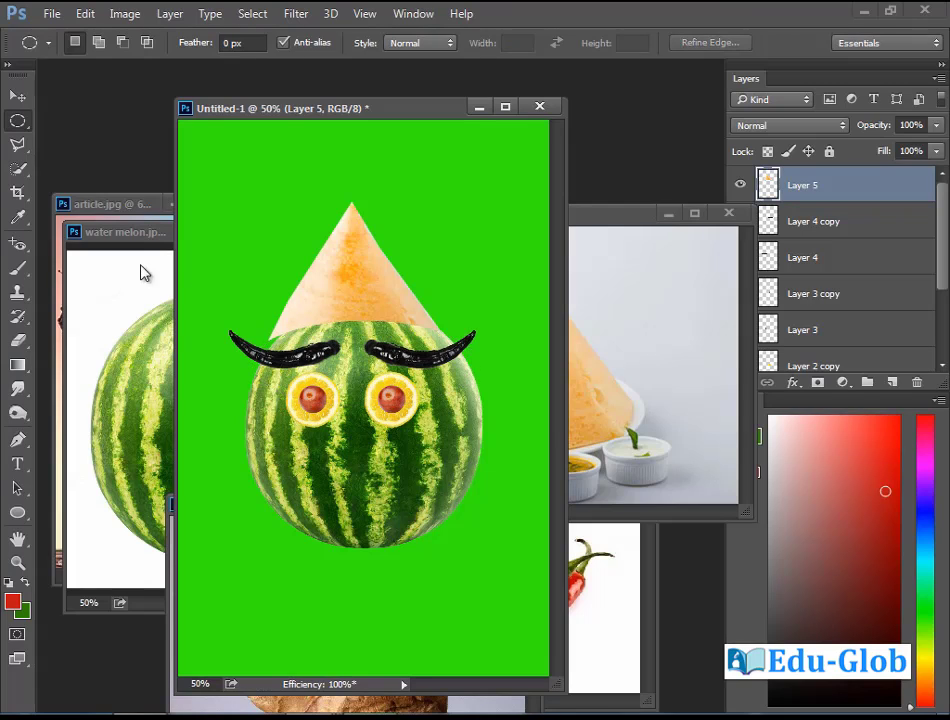
{"action": "left_click", "coordinate": [17, 95]}
{"action": "mouse_move", "coordinate": [365, 299]}
{"action": "left_mouse_down"}
{"action": "mouse_move", "coordinate": [365, 307]}
{"action": "mouse_move", "coordinate": [392, 305]}
{"action": "left_mouse_up"}
{"action": "left_click_drag", "start_coordinate": [531, 303], "coordinate": [524, 279]}
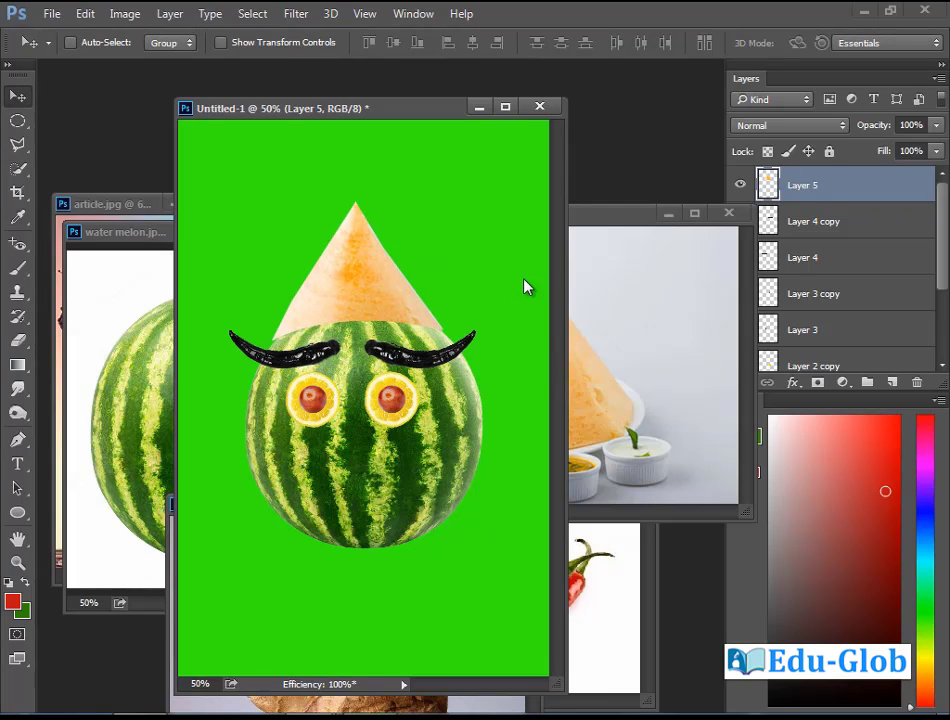
{"action": "left_click", "coordinate": [626, 225]}
{"action": "left_click", "coordinate": [729, 213]}
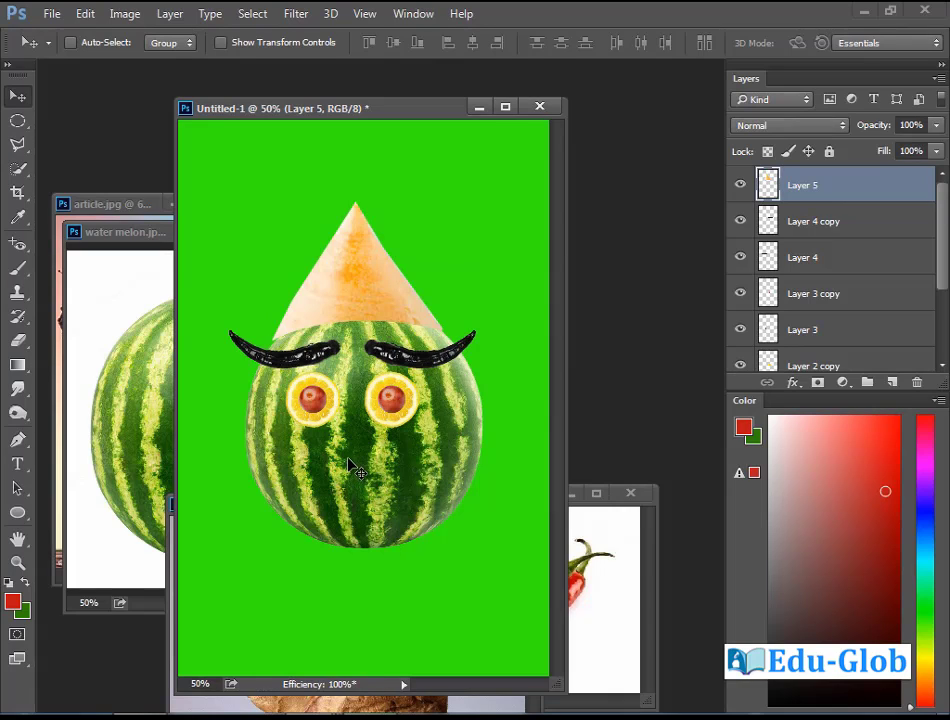
Step: Flip inchi.jpg with Image > Image Rotation > Flip Canvas Vertical and reposition its window
{"action": "left_click", "coordinate": [334, 705]}
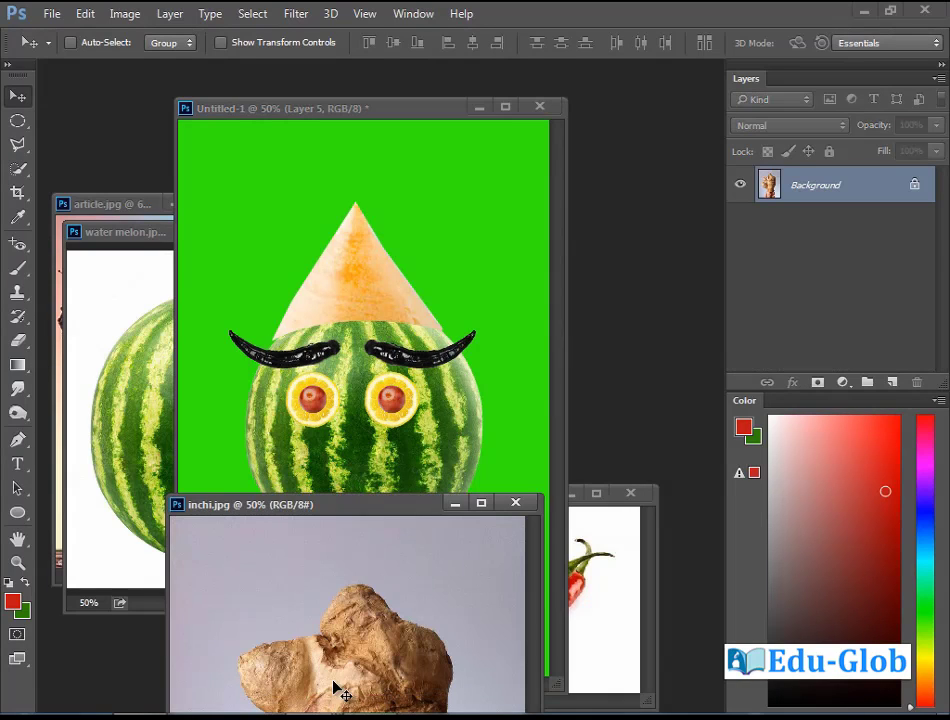
{"action": "left_click_drag", "start_coordinate": [369, 505], "coordinate": [557, 150]}
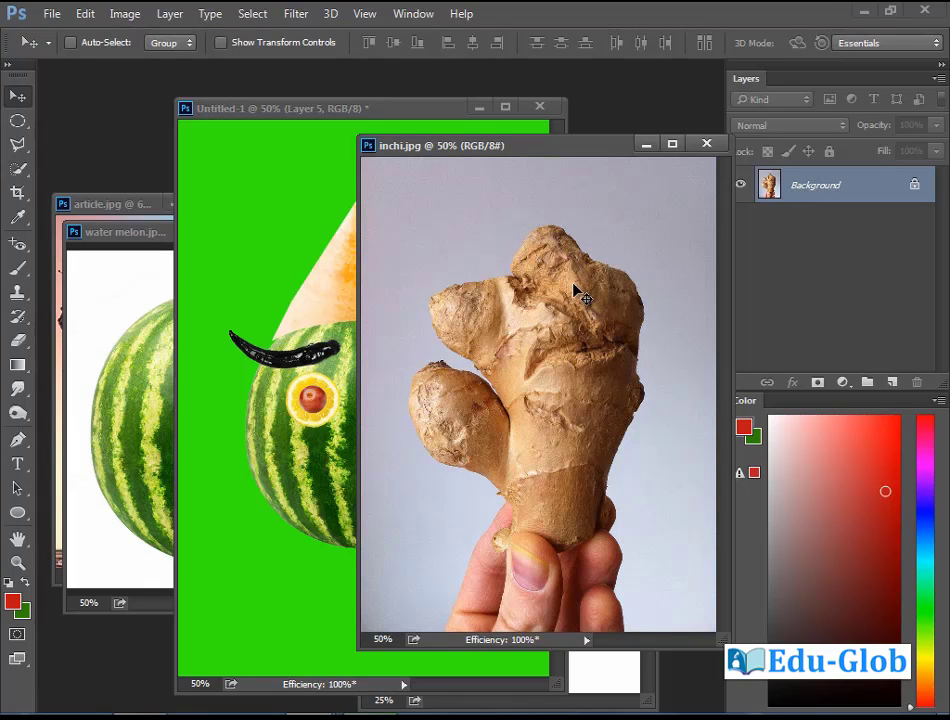
{"action": "left_click", "coordinate": [137, 20]}
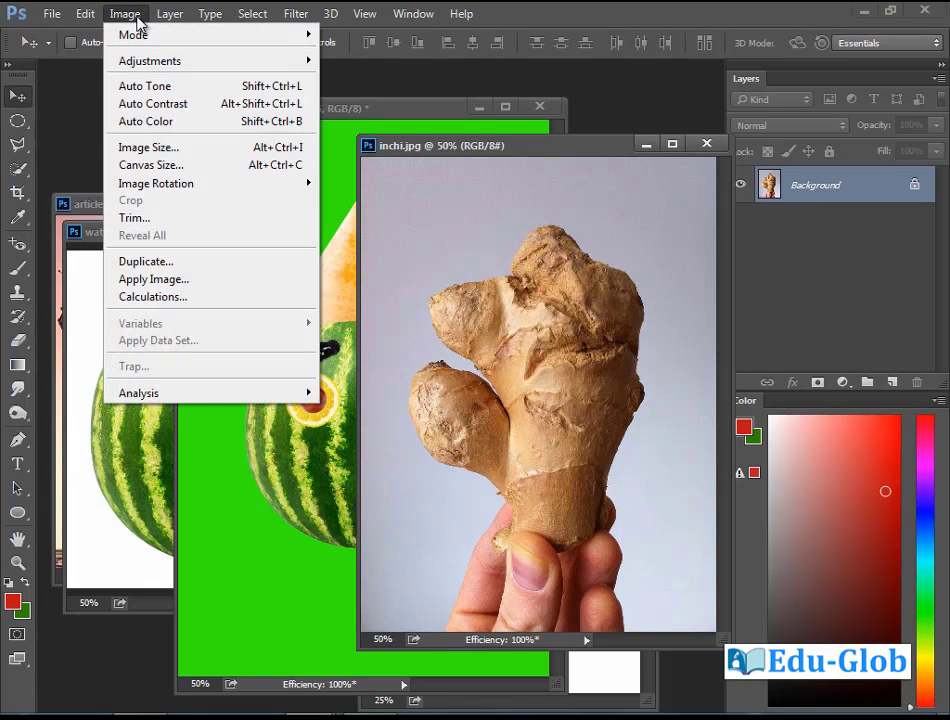
{"action": "mouse_move", "coordinate": [156, 183]}
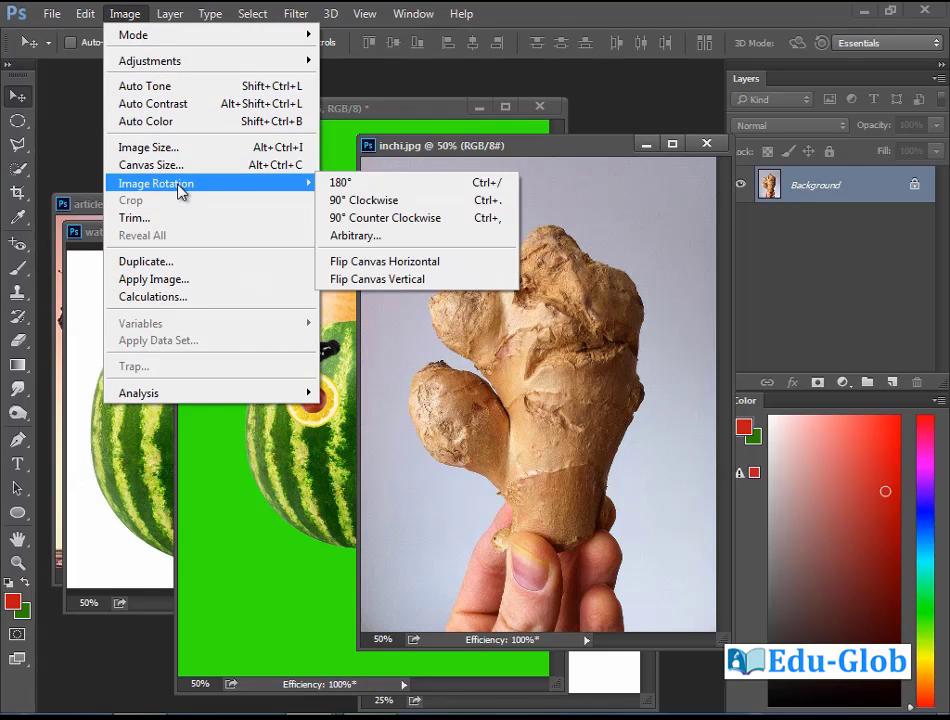
{"action": "left_click", "coordinate": [392, 281]}
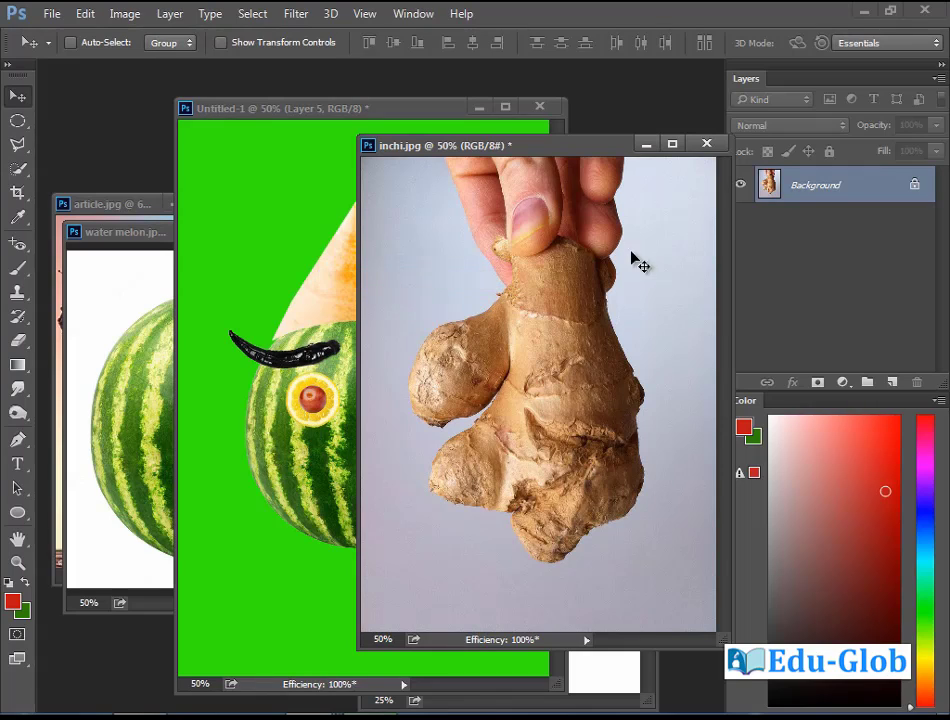
{"action": "left_click_drag", "start_coordinate": [557, 158], "coordinate": [583, 202]}
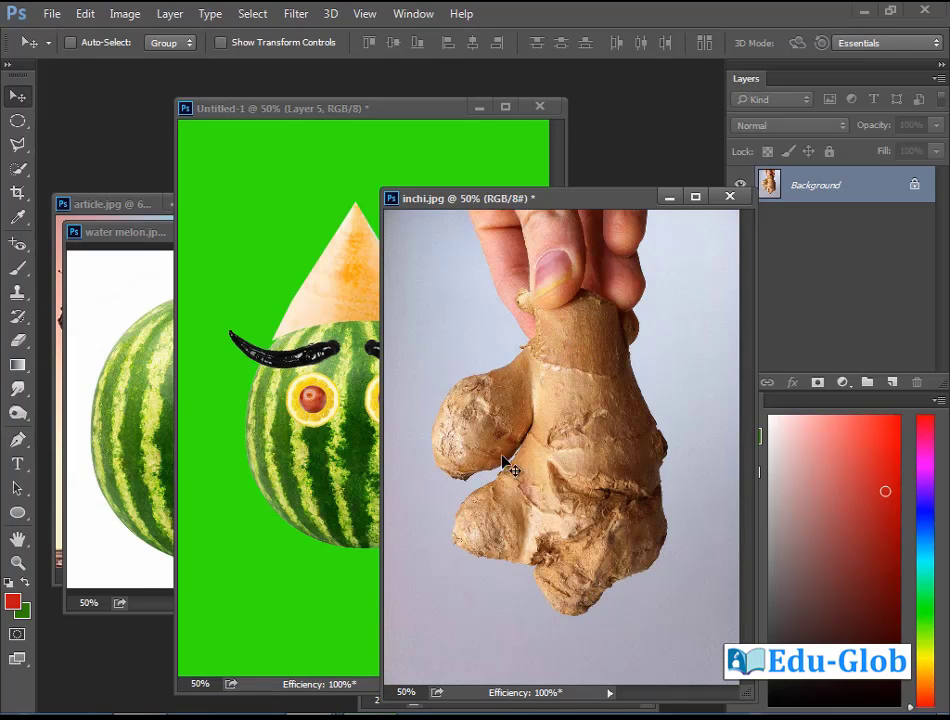
Step: Lasso the ginger root, adding with Shift and subtracting the lower-left edge with Alt
{"action": "left_click", "coordinate": [17, 145]}
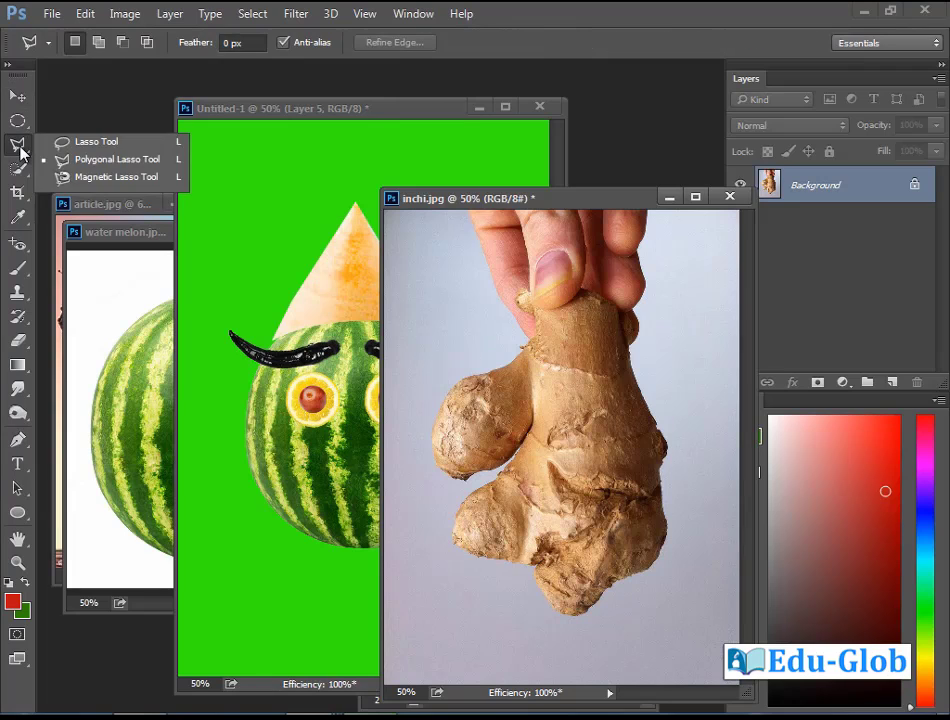
{"action": "left_click", "coordinate": [57, 145]}
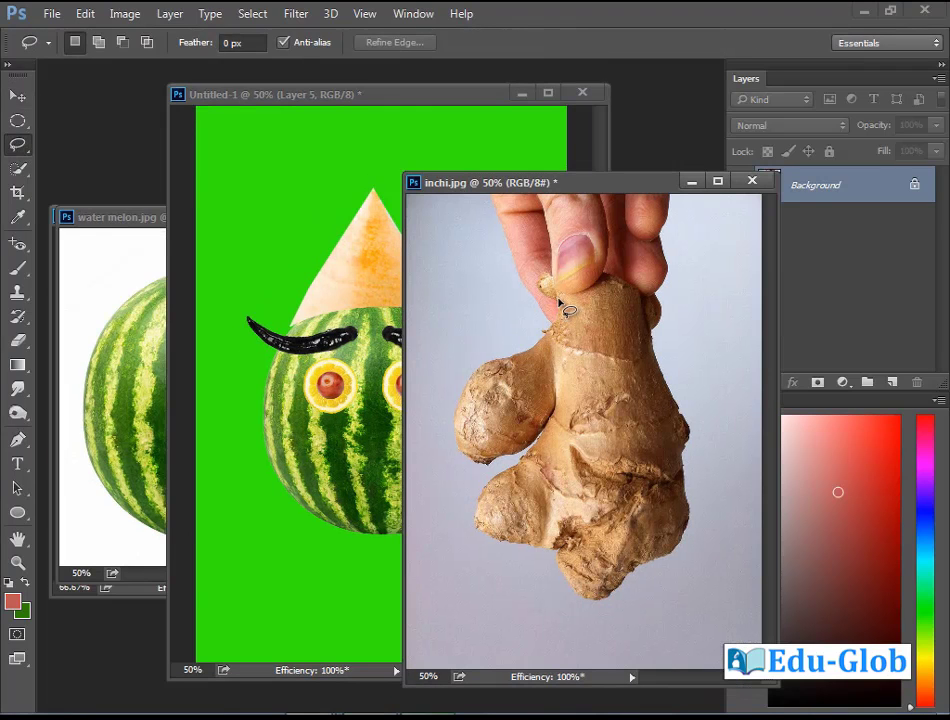
{"action": "left_click_drag", "start_coordinate": [558, 301], "coordinate": [505, 484]}
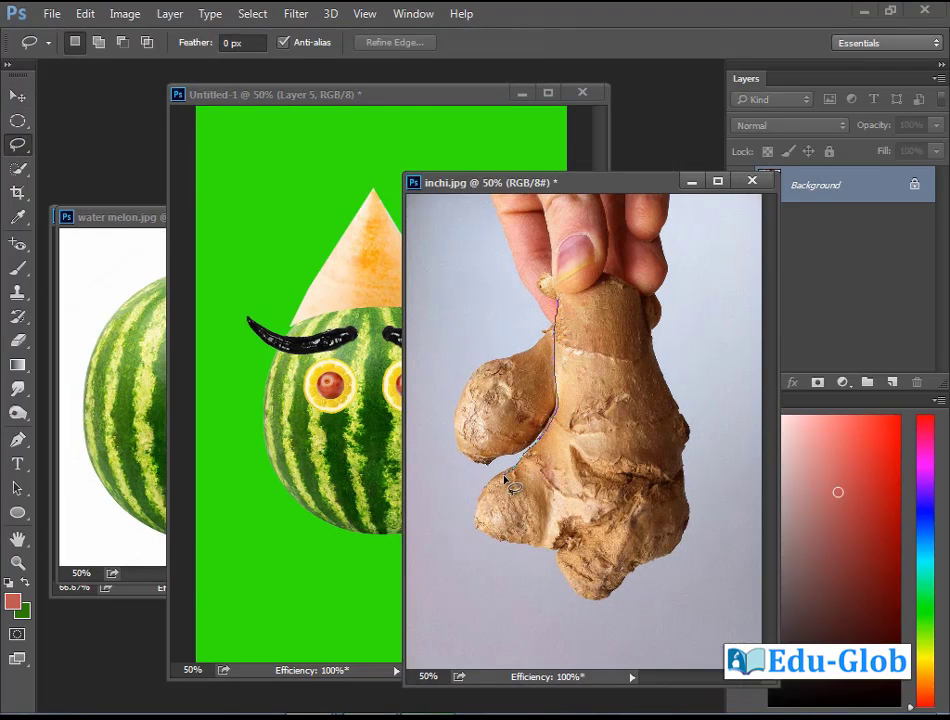
{"action": "mouse_move", "coordinate": [507, 484]}
{"action": "left_mouse_down"}
{"action": "mouse_move", "coordinate": [502, 546]}
{"action": "mouse_move", "coordinate": [537, 553]}
{"action": "mouse_move", "coordinate": [558, 290]}
{"action": "left_mouse_up"}
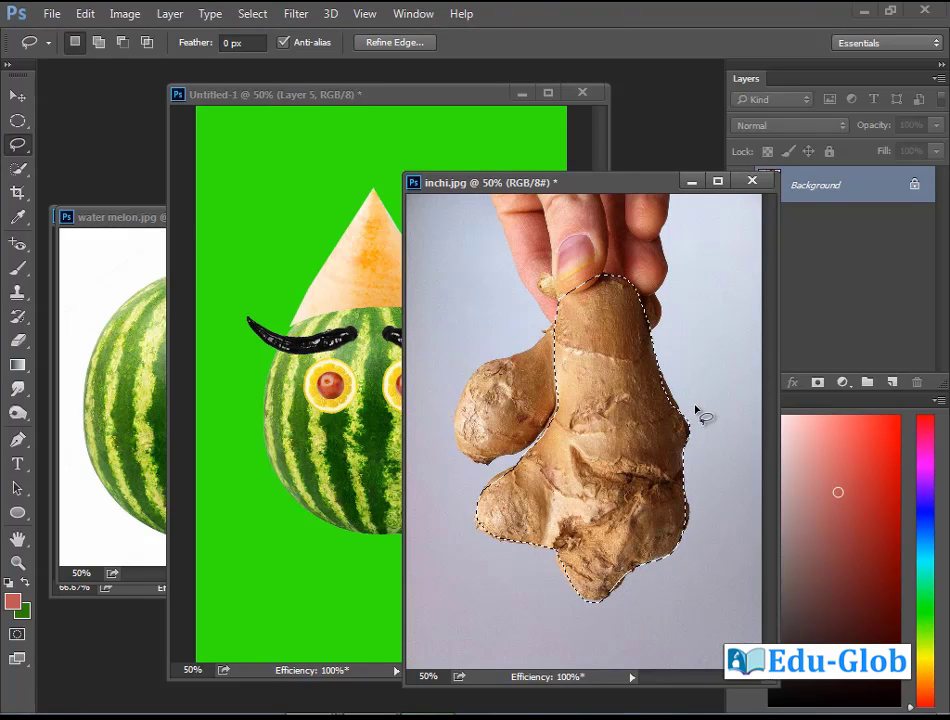
{"action": "key", "text": "shift"}
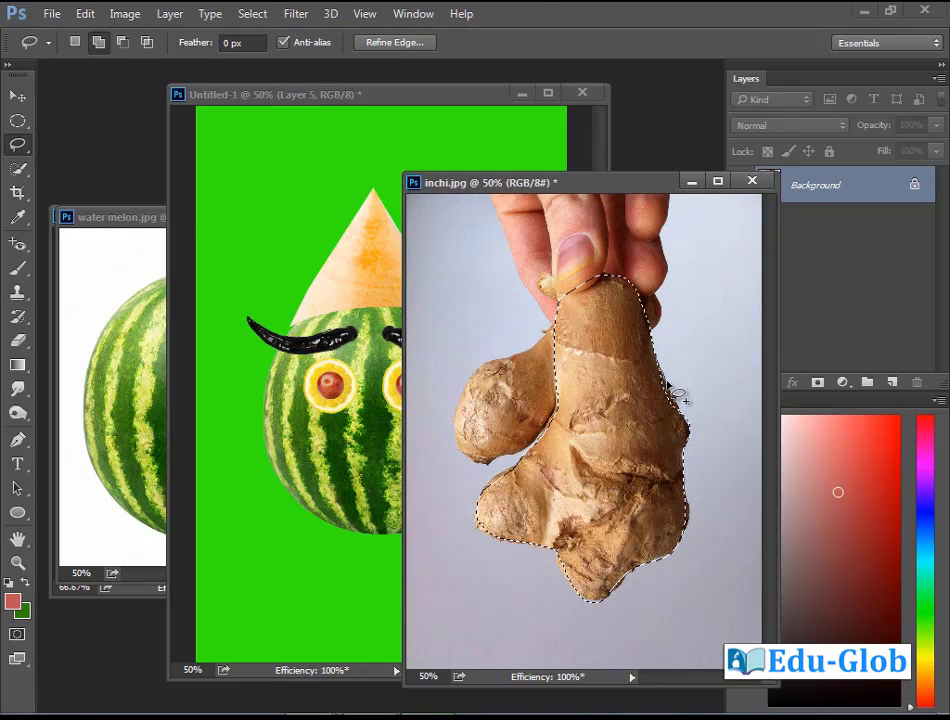
{"action": "mouse_move", "coordinate": [667, 384]}
{"action": "left_mouse_down"}
{"action": "mouse_move", "coordinate": [628, 397]}
{"action": "mouse_move", "coordinate": [672, 380]}
{"action": "left_mouse_up"}
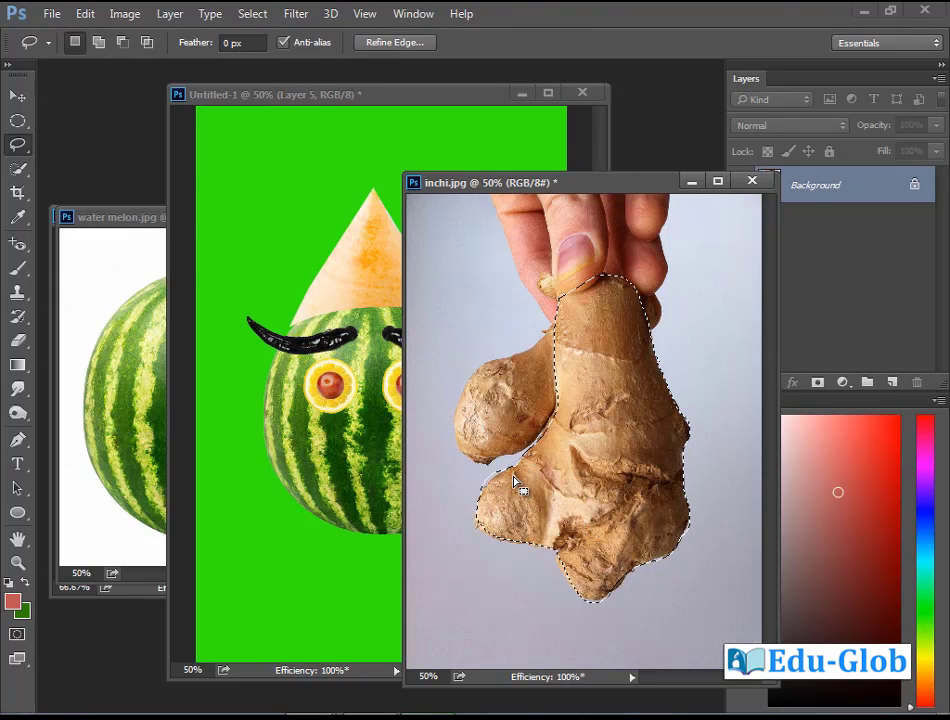
{"action": "key", "text": "alt"}
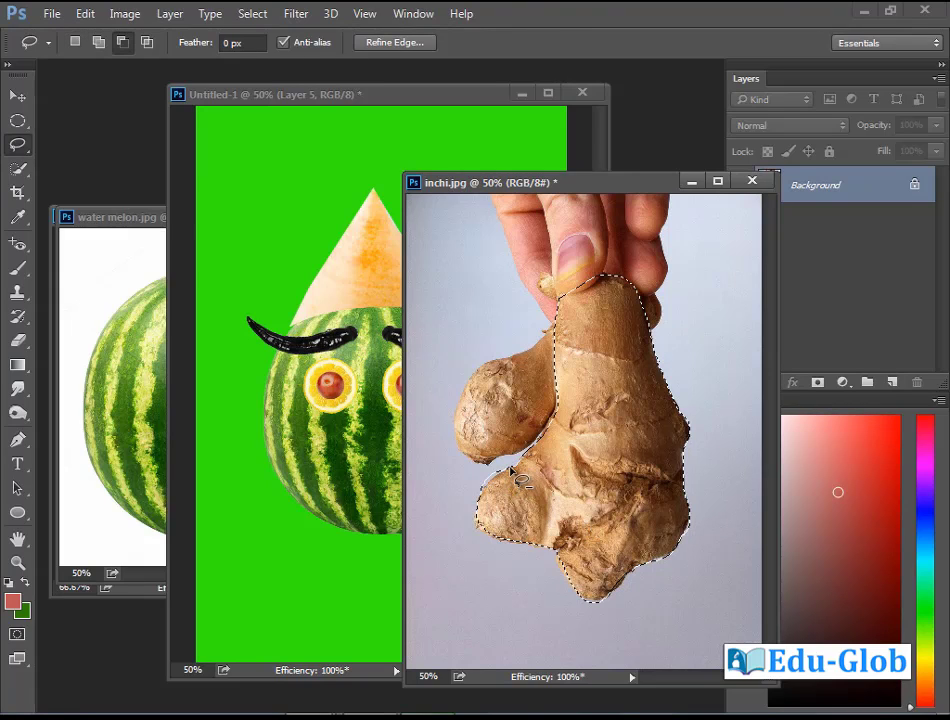
{"action": "mouse_move", "coordinate": [510, 470]}
{"action": "left_mouse_down"}
{"action": "mouse_move", "coordinate": [463, 496]}
{"action": "mouse_move", "coordinate": [483, 477]}
{"action": "left_mouse_up"}
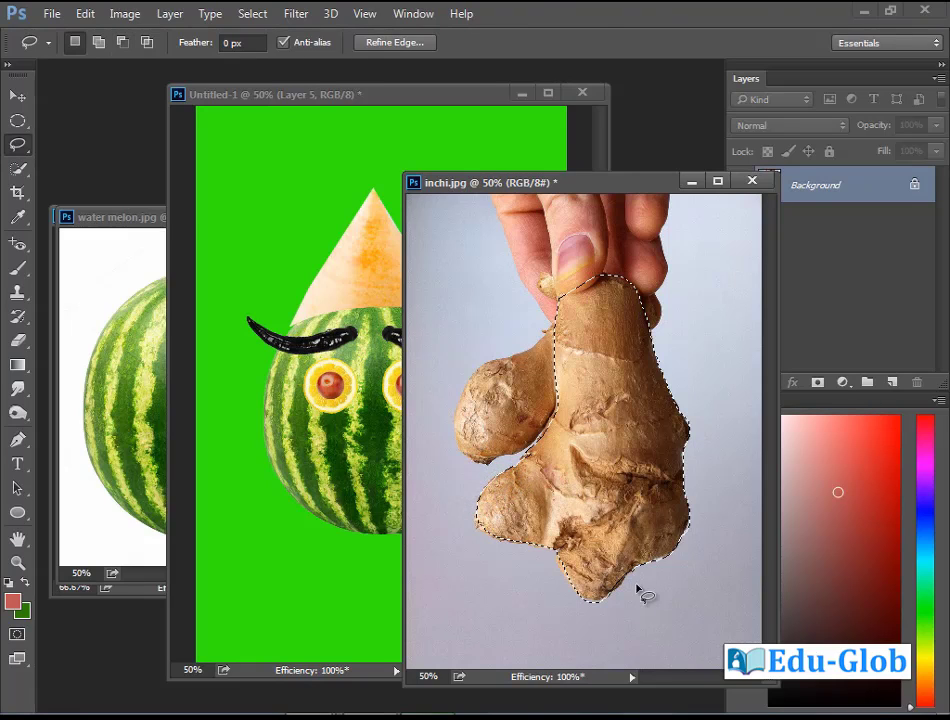
{"action": "key", "text": "shift"}
Step: Drag the ginger into Untitled-1, scale it to about 34%, and place it below the eyes
{"action": "key", "text": "v"}
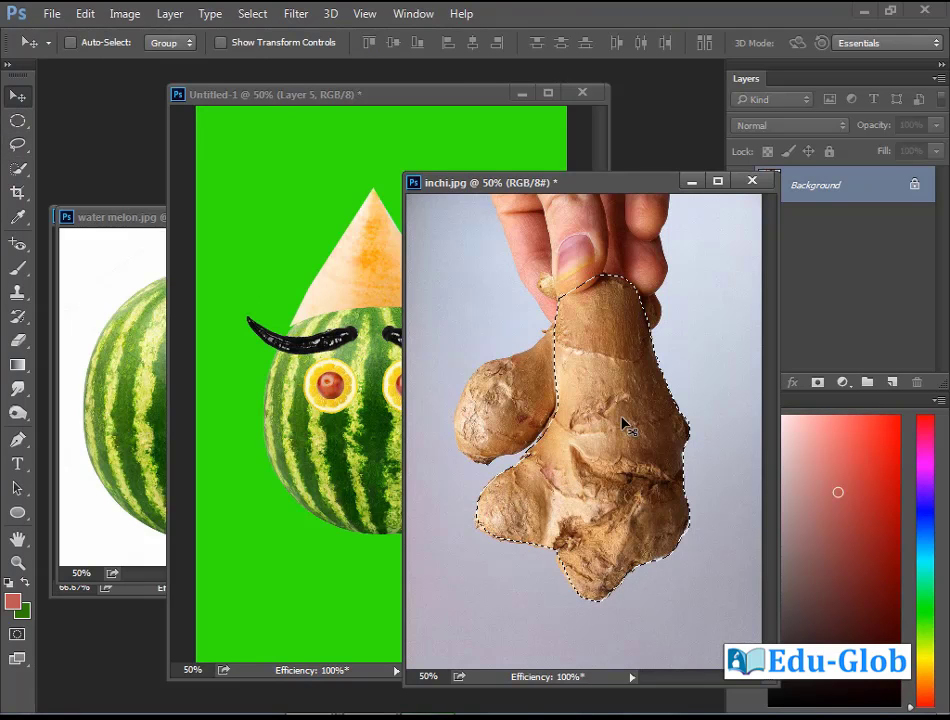
{"action": "left_click_drag", "start_coordinate": [618, 428], "coordinate": [403, 430]}
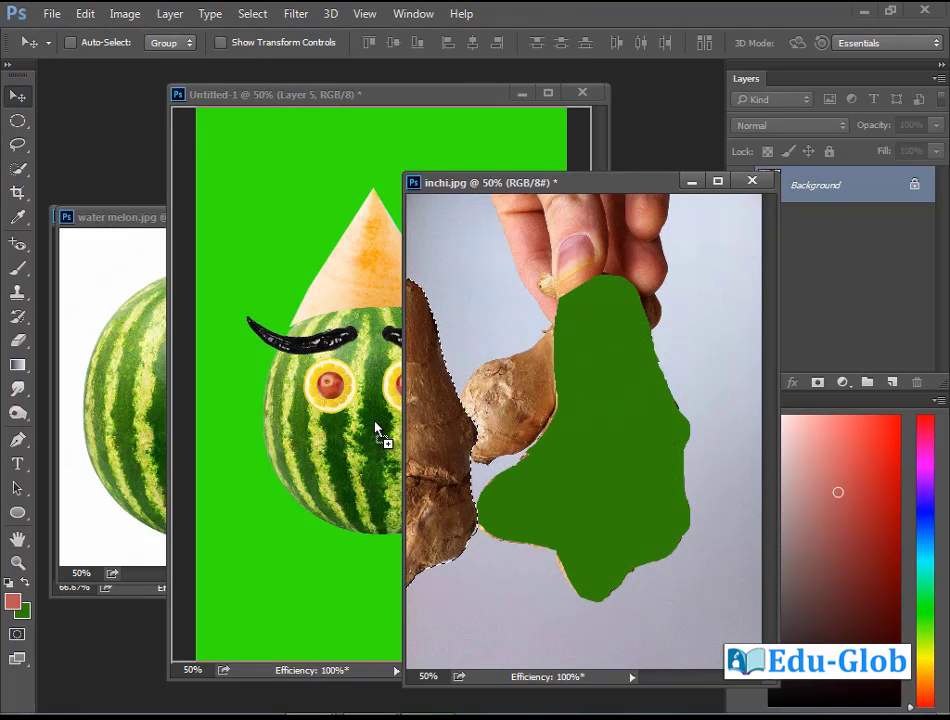
{"action": "left_click_drag", "start_coordinate": [378, 430], "coordinate": [432, 460]}
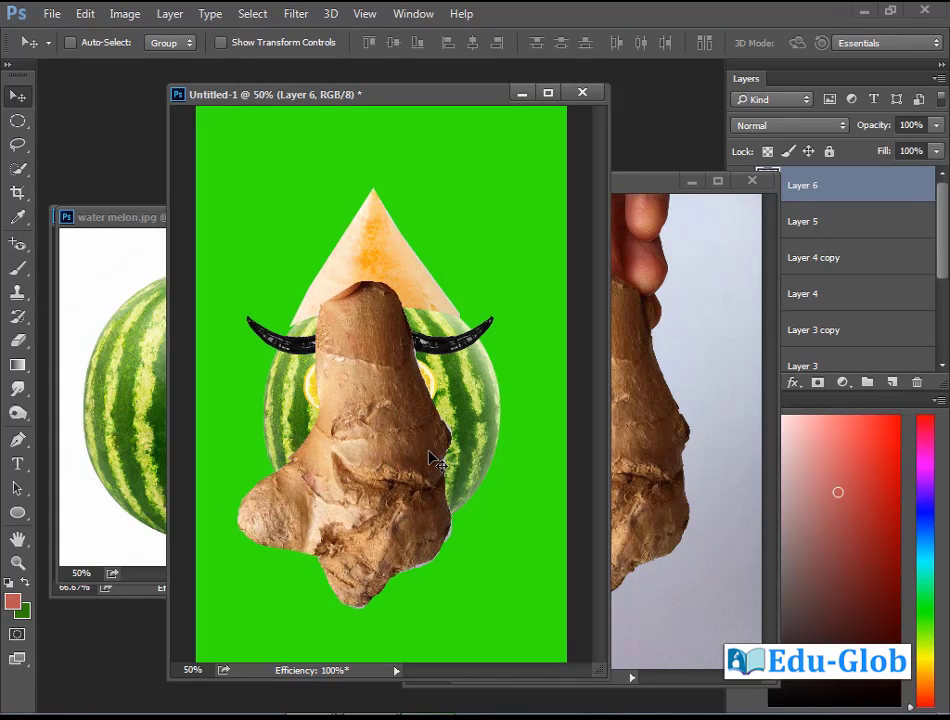
{"action": "key", "text": "ctrl+t"}
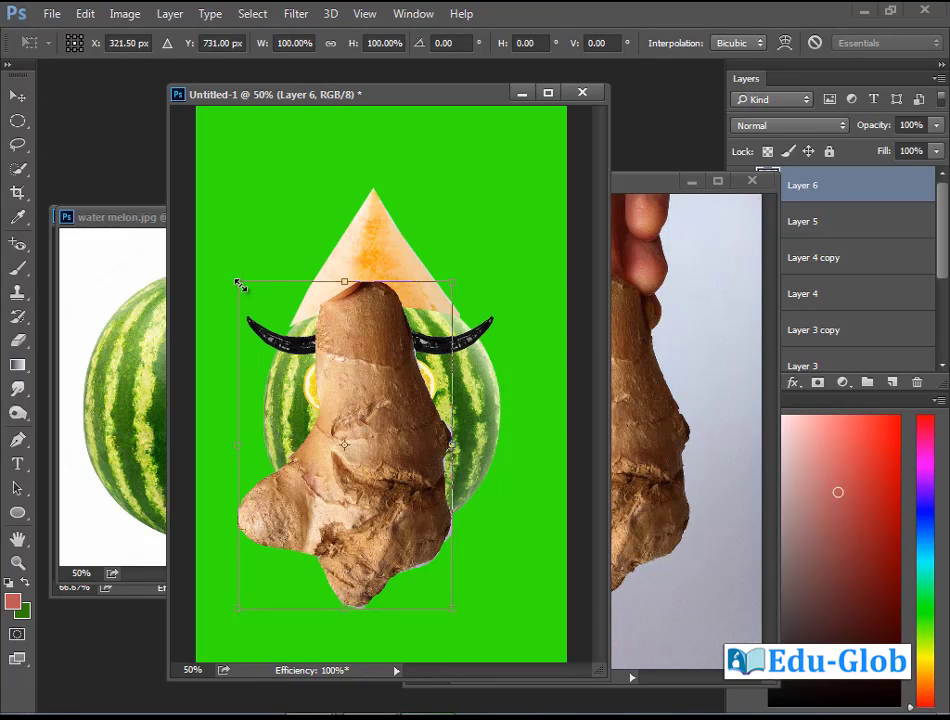
{"action": "left_click_drag", "start_coordinate": [240, 285], "coordinate": [316, 404]}
{"action": "key", "text": "Return"}
{"action": "left_click_drag", "start_coordinate": [372, 440], "coordinate": [376, 446]}
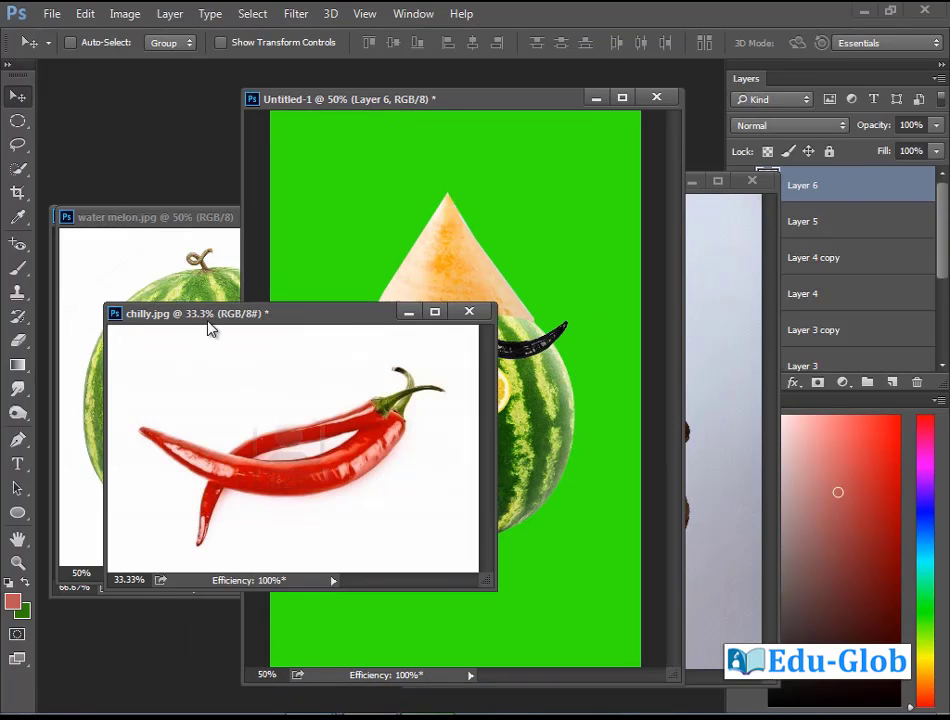
Step: Quick-select one red chilli in chilly.jpg, subtracting extra areas with Alt
{"action": "left_click_drag", "start_coordinate": [210, 328], "coordinate": [176, 292]}
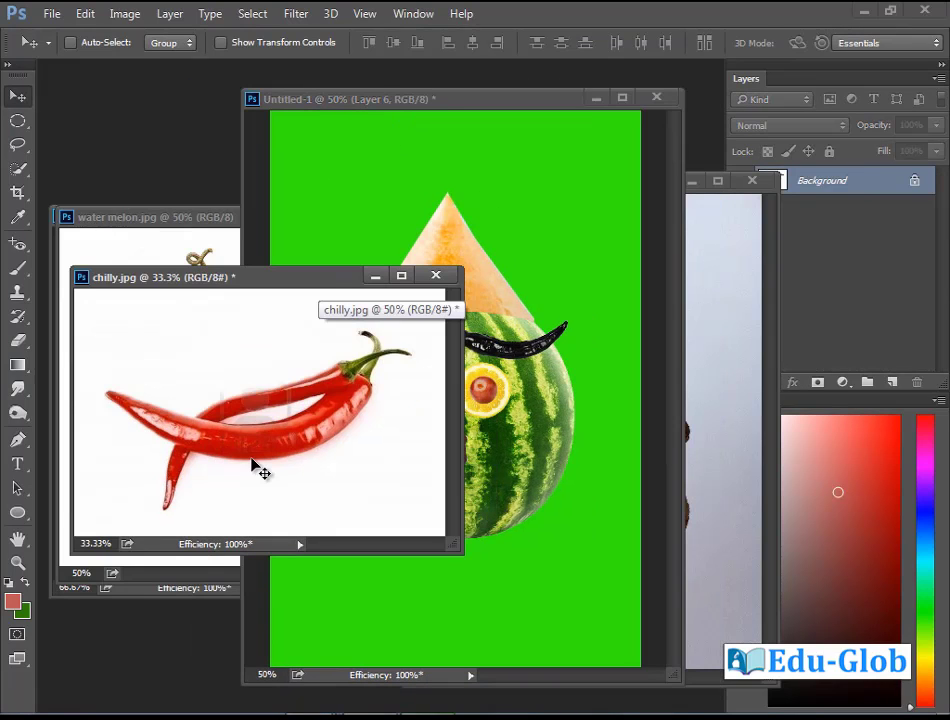
{"action": "left_click", "coordinate": [17, 168]}
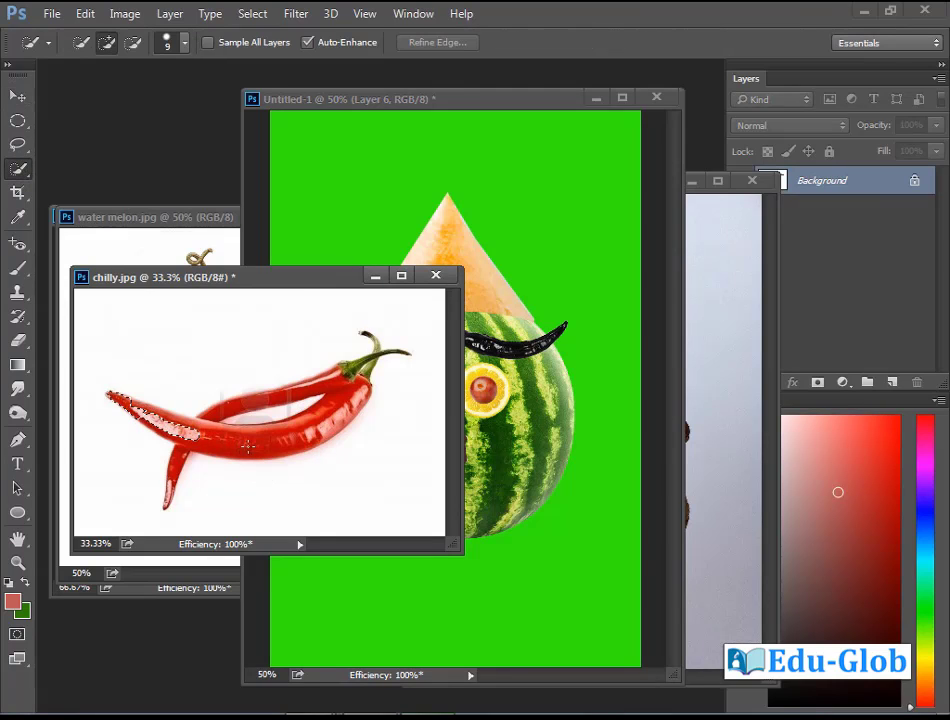
{"action": "left_click_drag", "start_coordinate": [283, 447], "coordinate": [312, 442]}
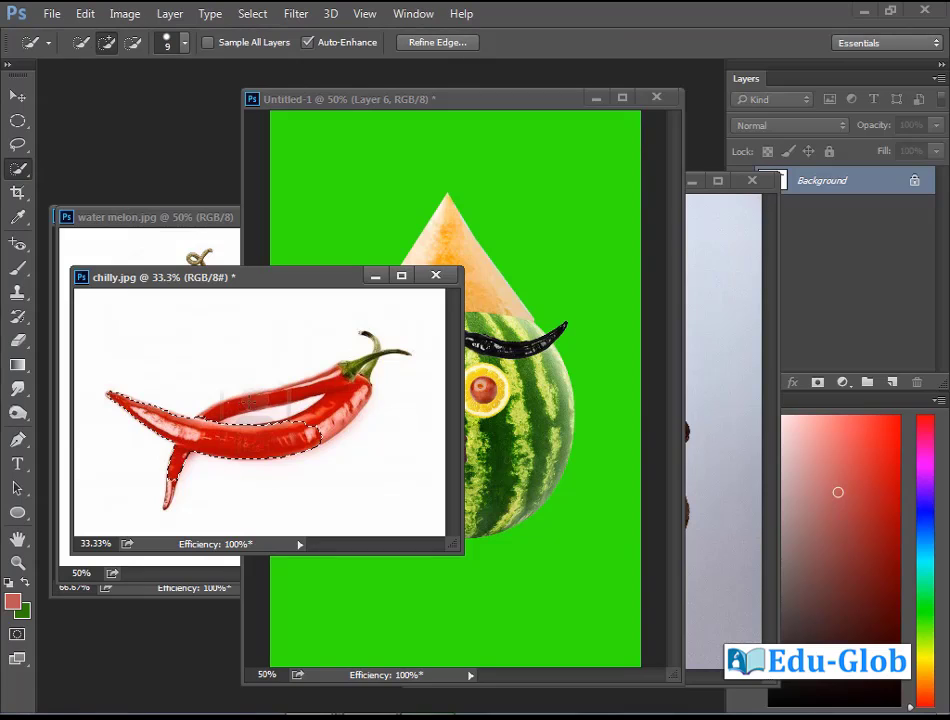
{"action": "left_click_drag", "start_coordinate": [228, 402], "coordinate": [282, 396]}
{"action": "key", "text": "alt"}
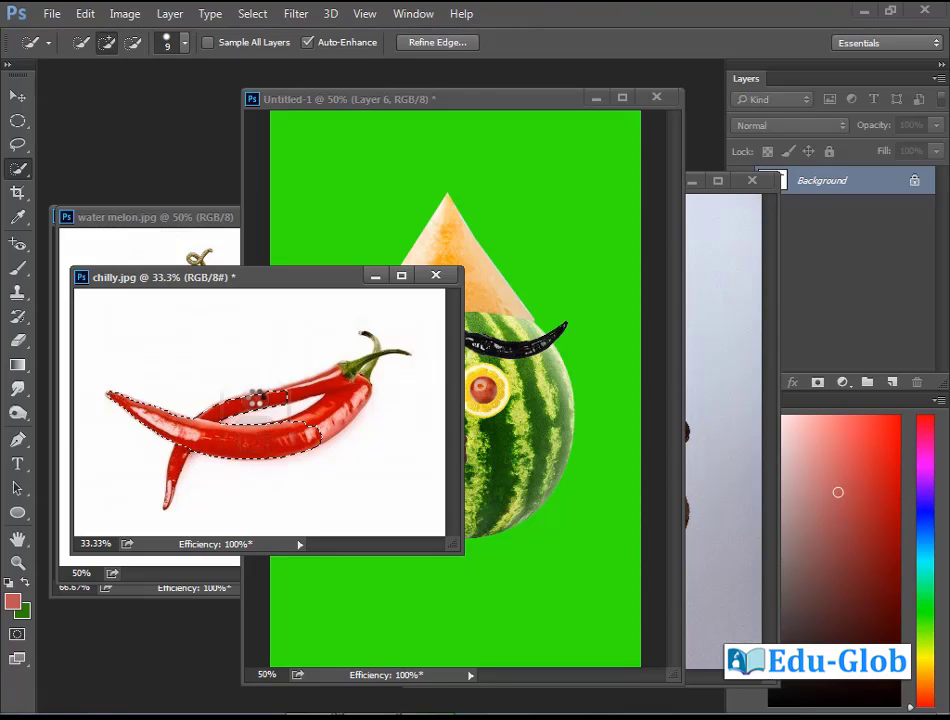
{"action": "key", "text": "v"}
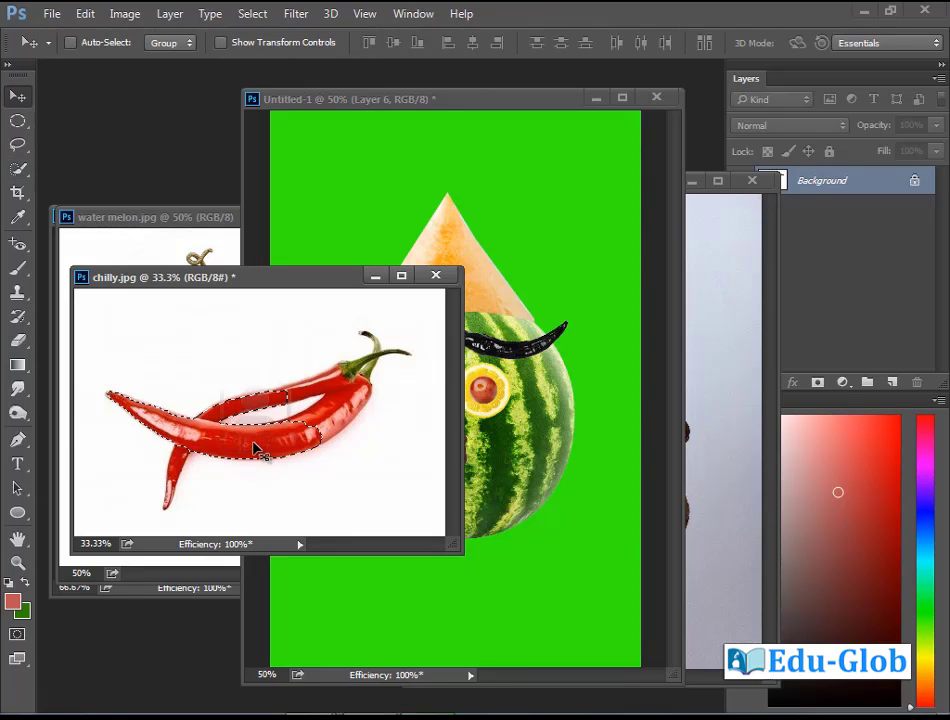
Step: Bring the red chilli into the face composition and position it below the nose
{"action": "mouse_move", "coordinate": [230, 443]}
{"action": "left_mouse_down"}
{"action": "mouse_move", "coordinate": [520, 565]}
{"action": "mouse_move", "coordinate": [469, 531]}
{"action": "left_mouse_up"}
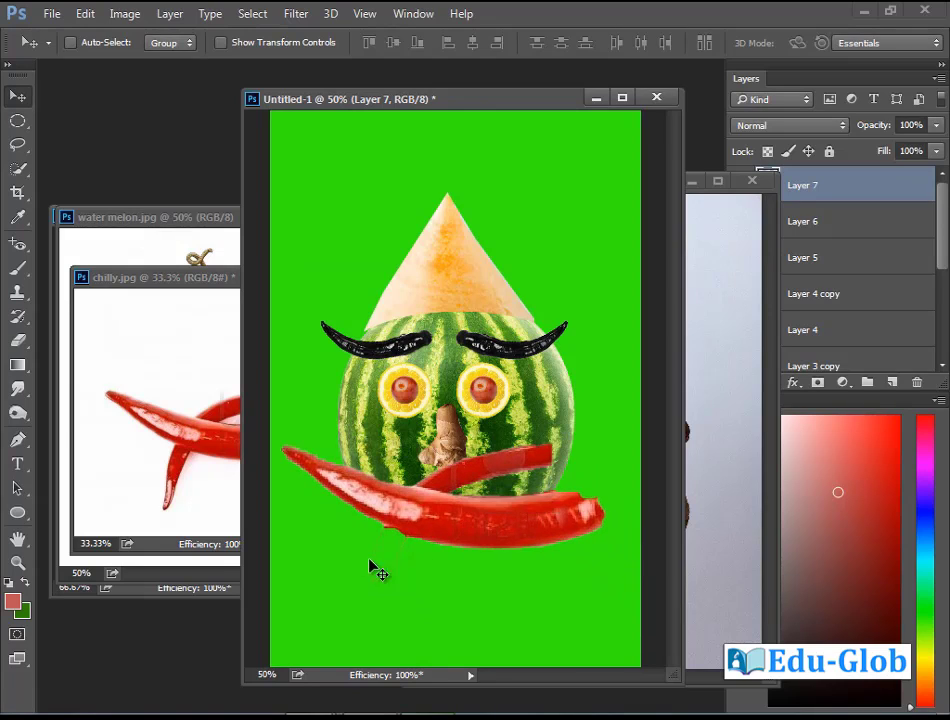
{"action": "left_click", "coordinate": [16, 148]}
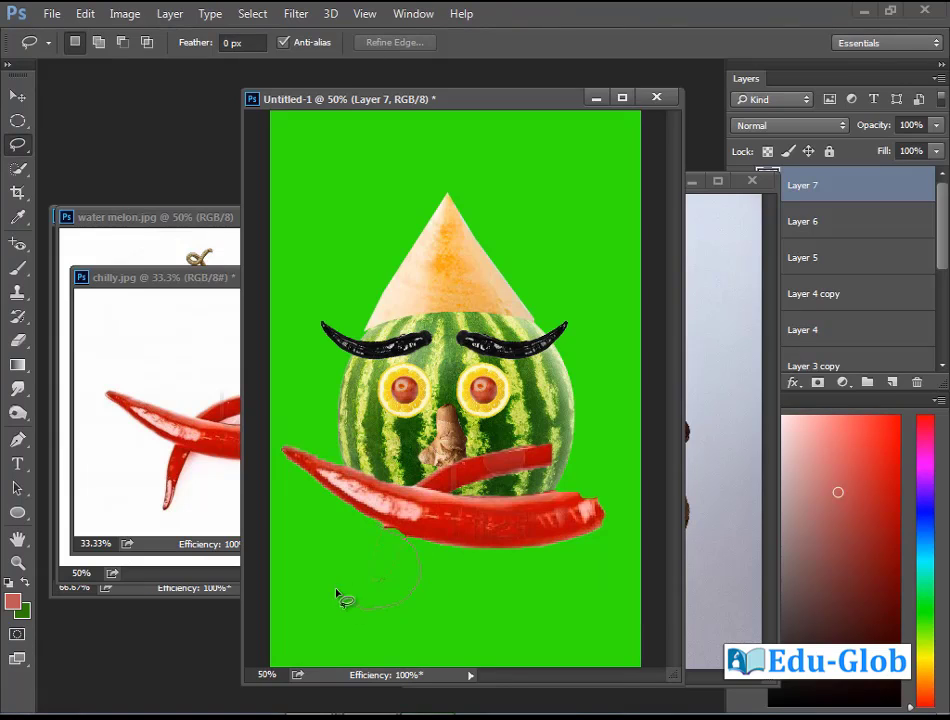
{"action": "left_click_drag", "start_coordinate": [340, 597], "coordinate": [420, 585]}
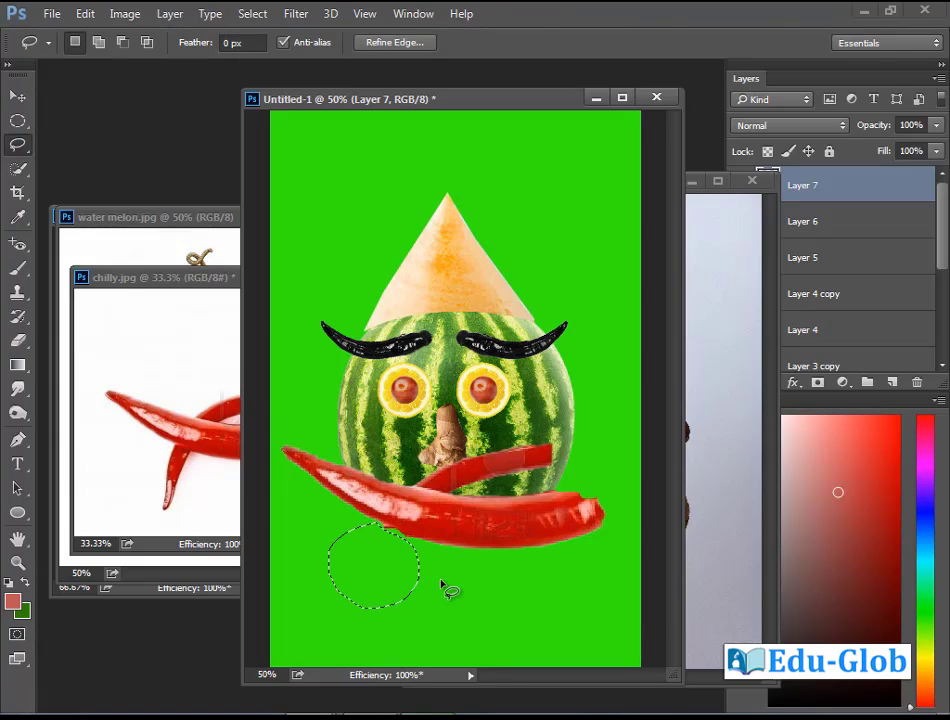
{"action": "left_click", "coordinate": [445, 589]}
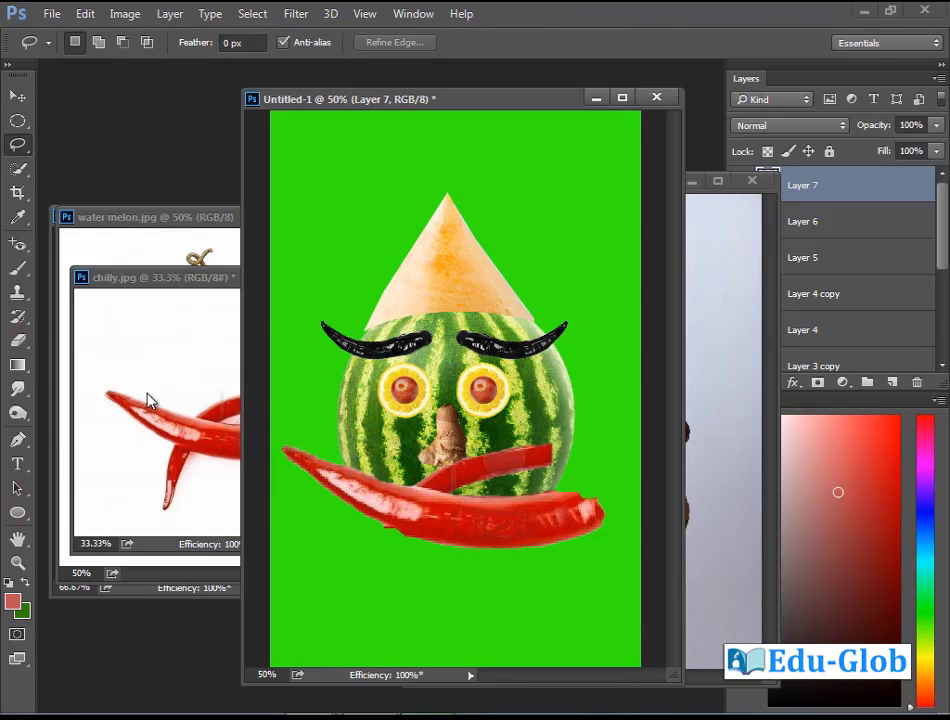
{"action": "left_click", "coordinate": [16, 97]}
{"action": "left_click_drag", "start_coordinate": [535, 532], "coordinate": [508, 545]}
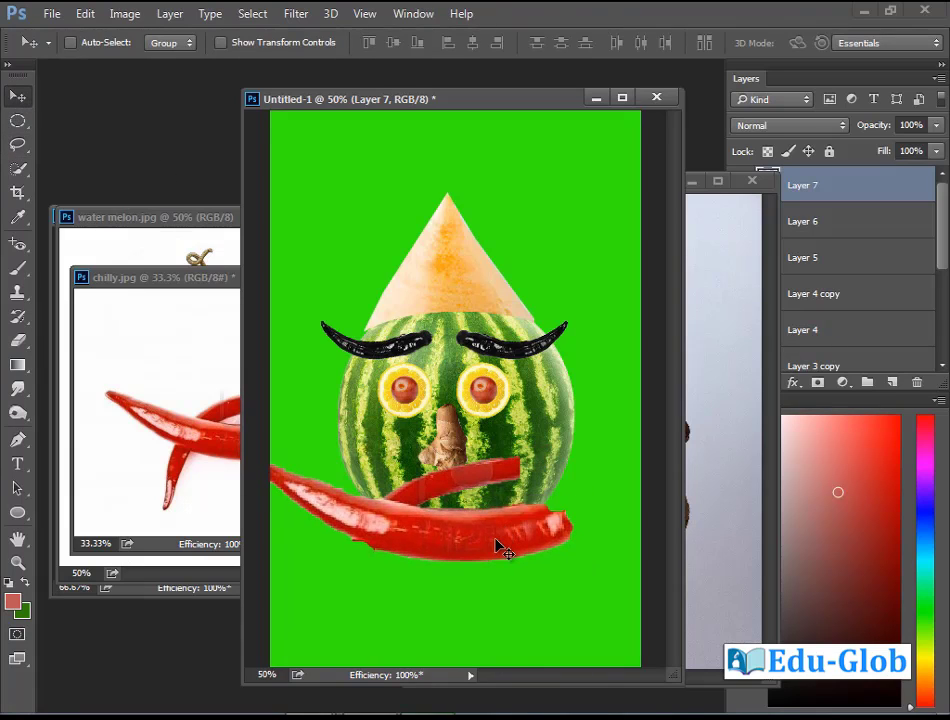
Step: Scale the chilli to about 32%, then rotate it about 7° as a mouth
{"action": "key", "text": "ctrl+t"}
{"action": "mouse_move", "coordinate": [572, 560]}
{"action": "left_mouse_down"}
{"action": "mouse_move", "coordinate": [450, 519]}
{"action": "mouse_move", "coordinate": [468, 533]}
{"action": "mouse_move", "coordinate": [440, 525]}
{"action": "left_mouse_up"}
{"action": "key", "text": "Return"}
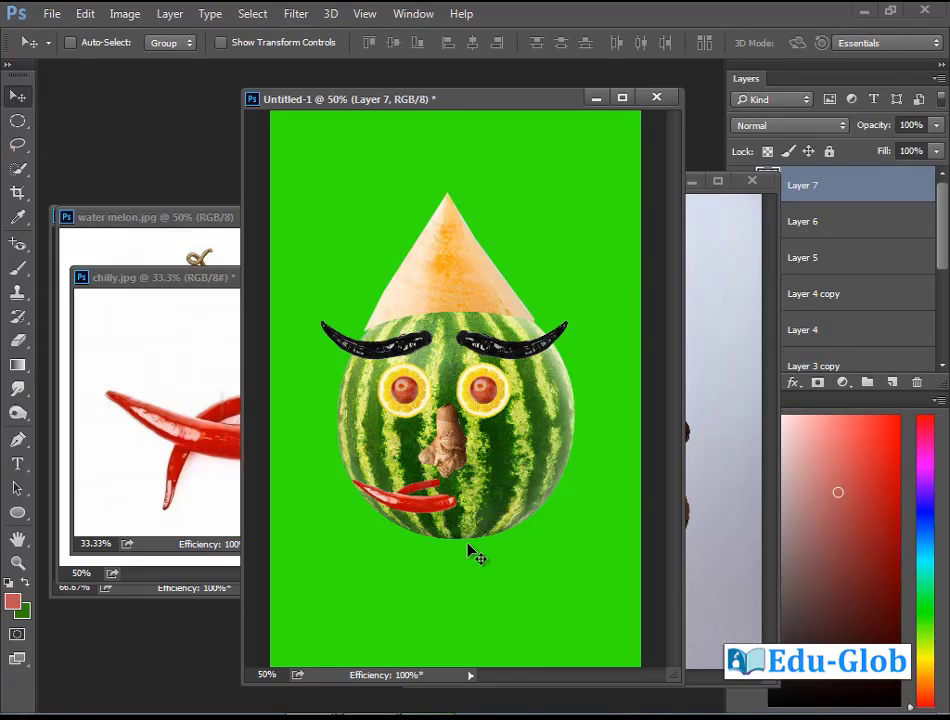
{"action": "key", "text": "ctrl+t"}
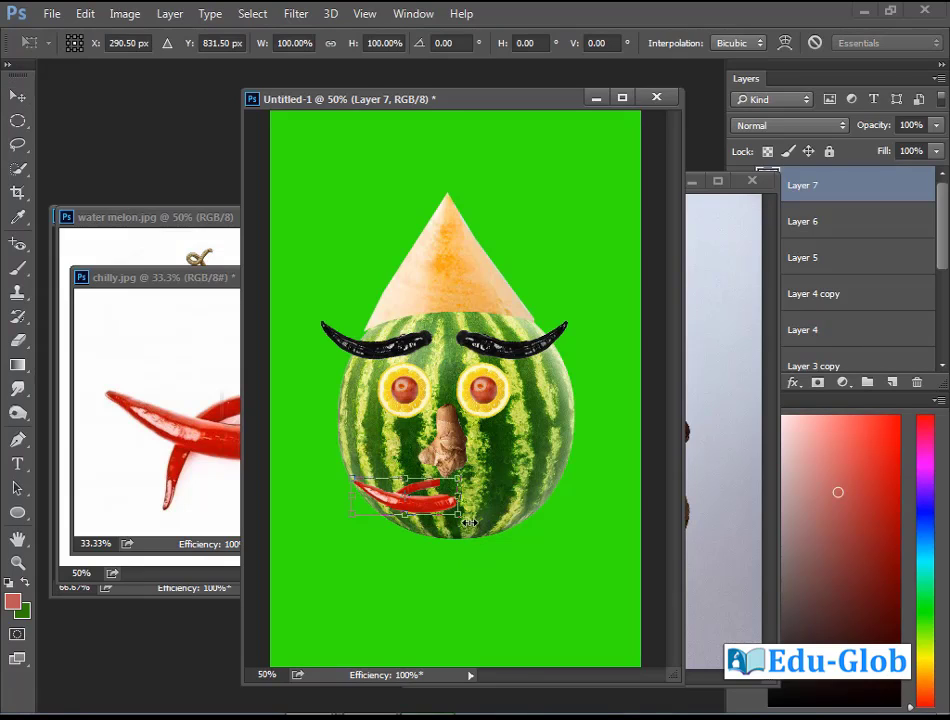
{"action": "left_click_drag", "start_coordinate": [469, 521], "coordinate": [469, 532]}
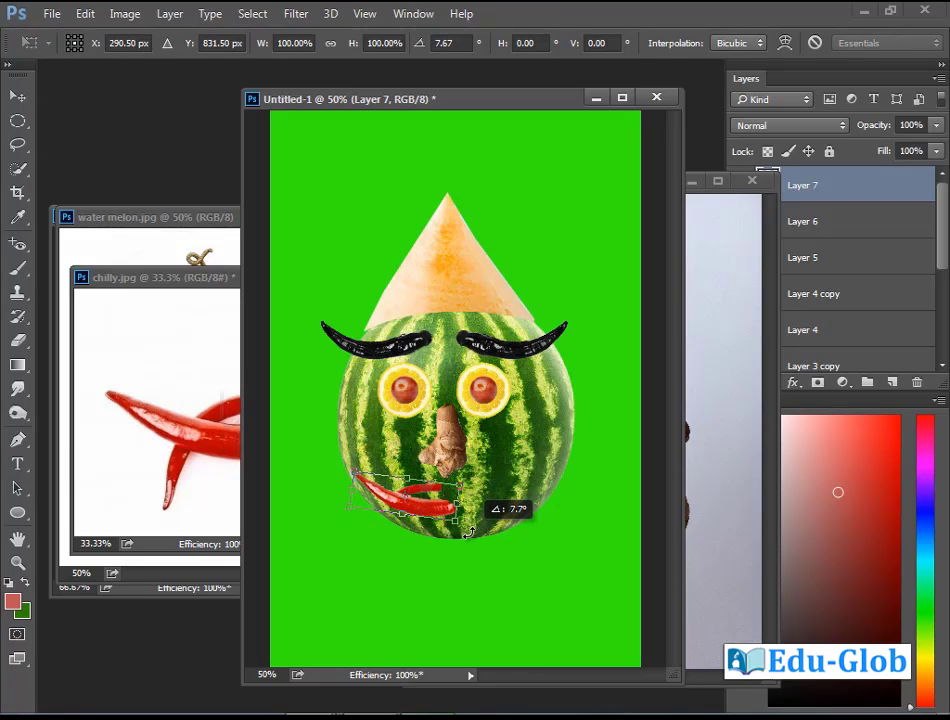
{"action": "key", "text": "Return"}
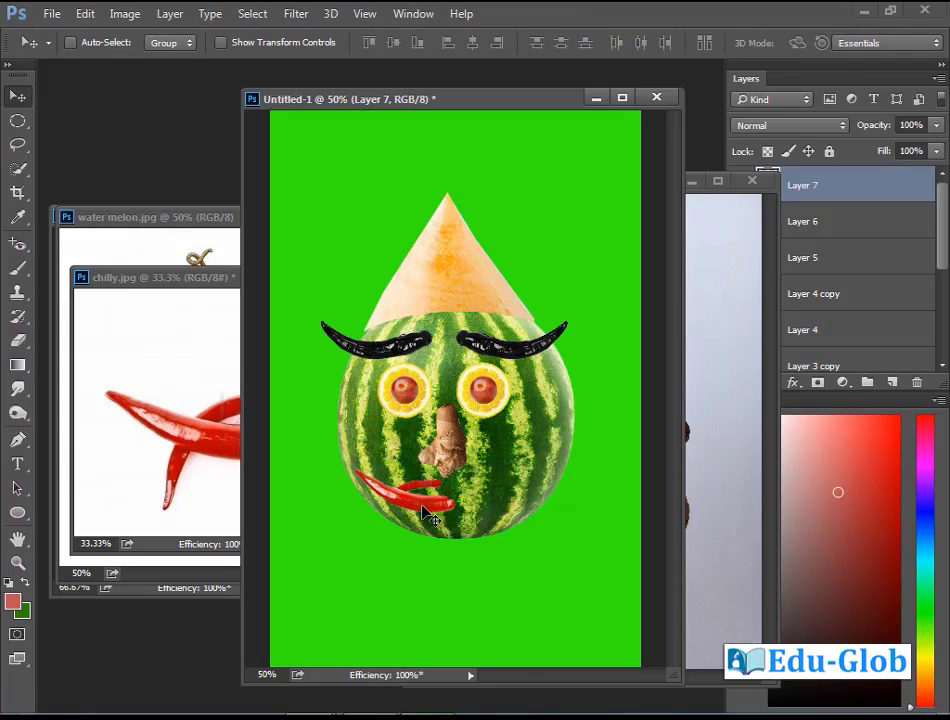
Step: Duplicate the chilli, flip the copy horizontally, and join it to the original as lips
{"action": "left_click_drag", "start_coordinate": [430, 515], "coordinate": [500, 512]}
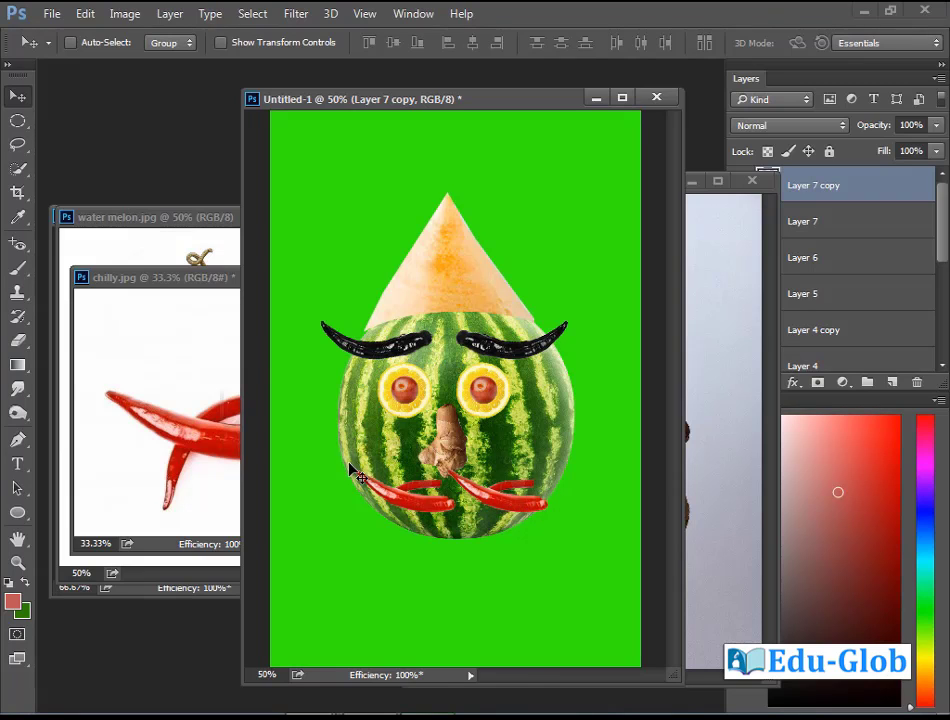
{"action": "left_click", "coordinate": [85, 13]}
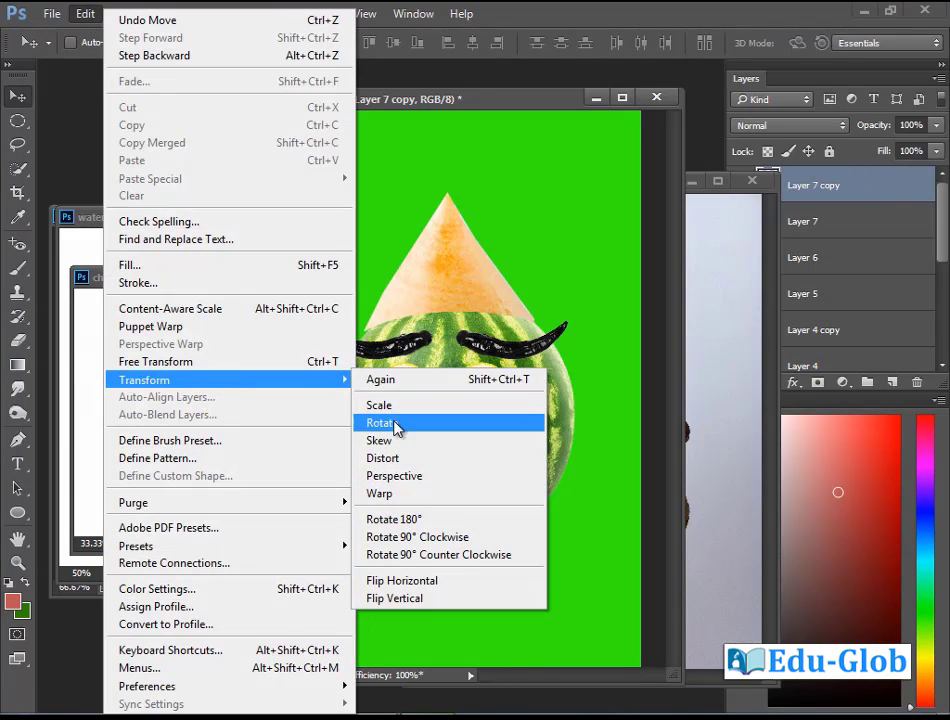
{"action": "left_click", "coordinate": [400, 580]}
{"action": "left_click_drag", "start_coordinate": [479, 545], "coordinate": [453, 510]}
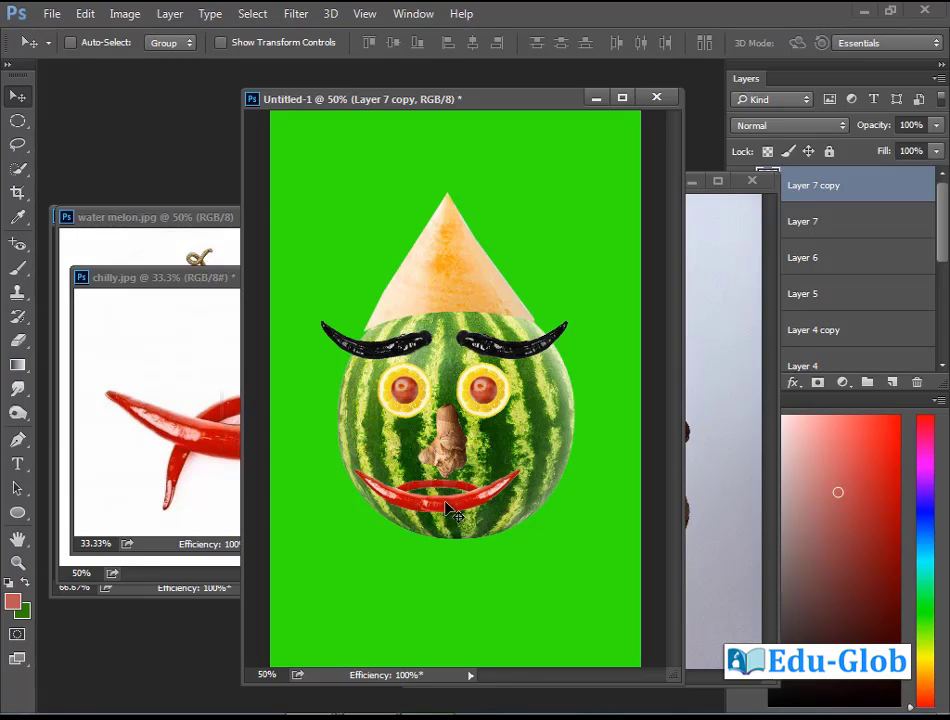
{"action": "mouse_move", "coordinate": [449, 510]}
{"action": "left_mouse_down"}
{"action": "mouse_move", "coordinate": [481, 513]}
{"action": "mouse_move", "coordinate": [435, 505]}
{"action": "mouse_move", "coordinate": [463, 513]}
{"action": "left_mouse_up"}
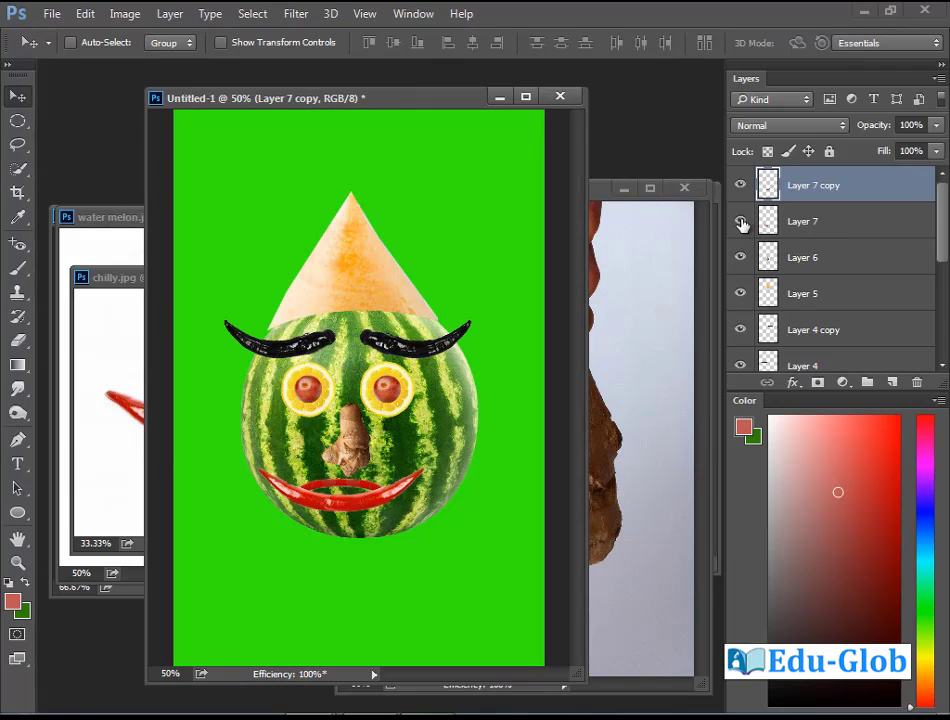
Step: Toggle Layer 7's visibility to compare, then select Layer 7 with Layer 7 copy
{"action": "left_click", "coordinate": [740, 221]}
{"action": "left_click", "coordinate": [740, 221]}
{"action": "left_click", "coordinate": [740, 221]}
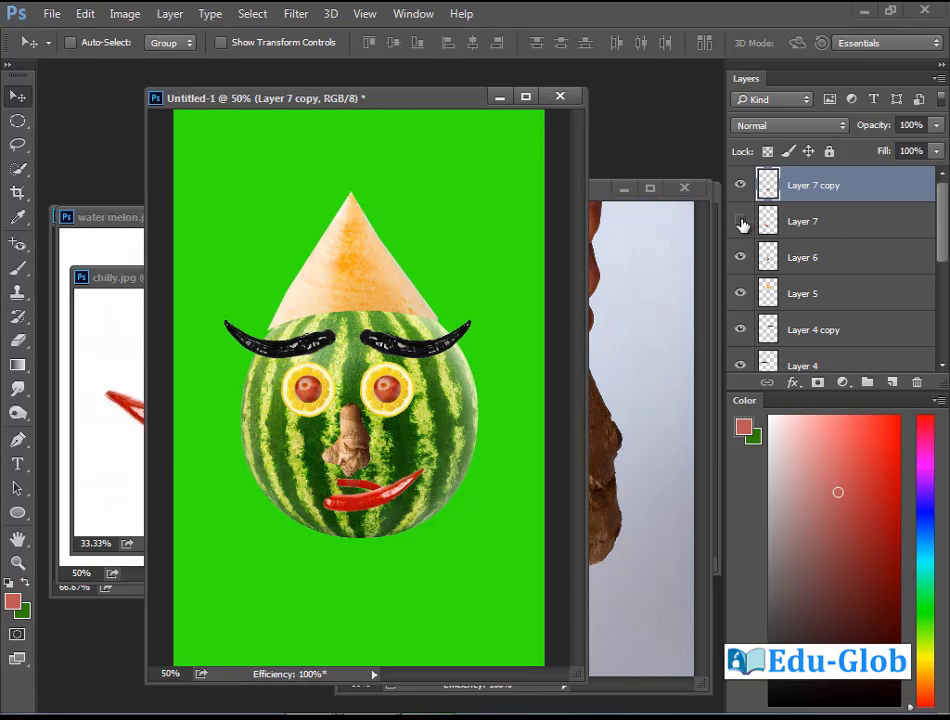
{"action": "left_click", "coordinate": [740, 221]}
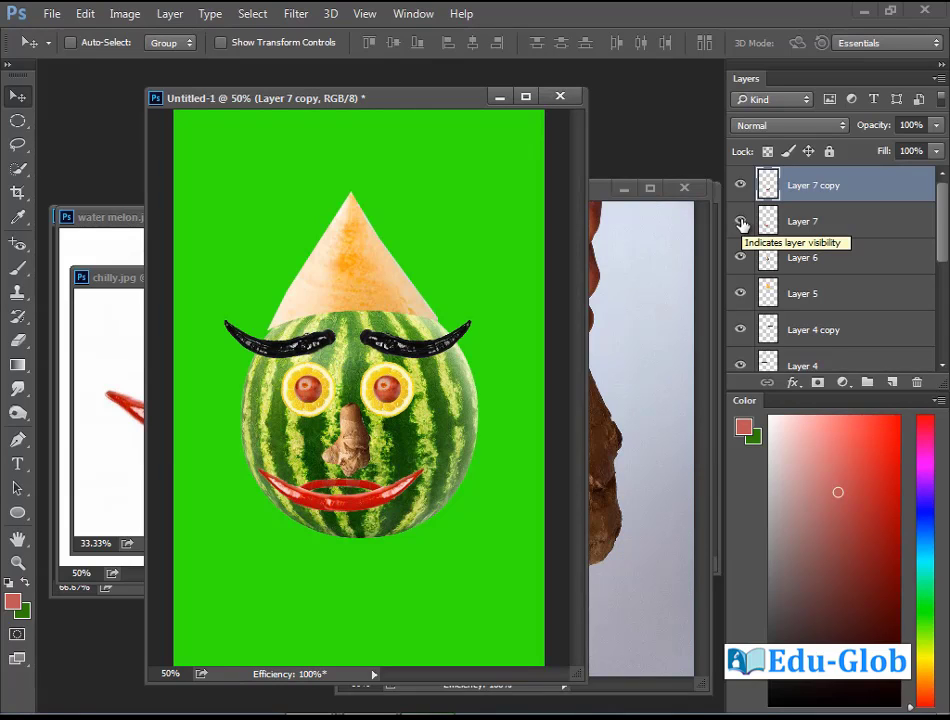
{"action": "left_click", "coordinate": [840, 228], "text": "shift"}
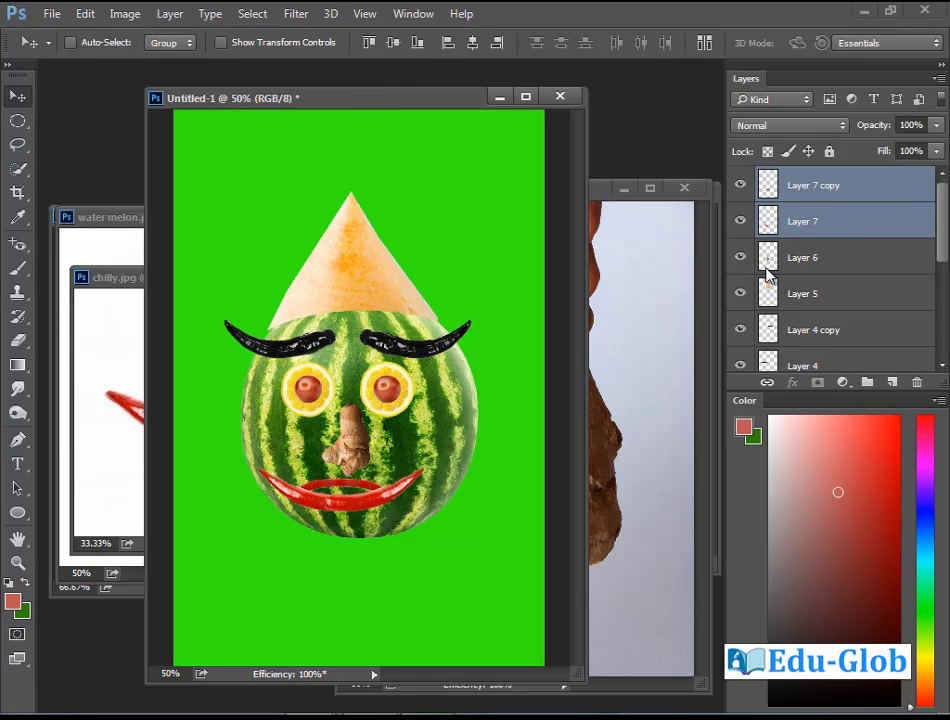
Step: Nudge the lip chillies, then quick-select the blue splash and copy it into the composition
{"action": "left_click_drag", "start_coordinate": [352, 510], "coordinate": [362, 516]}
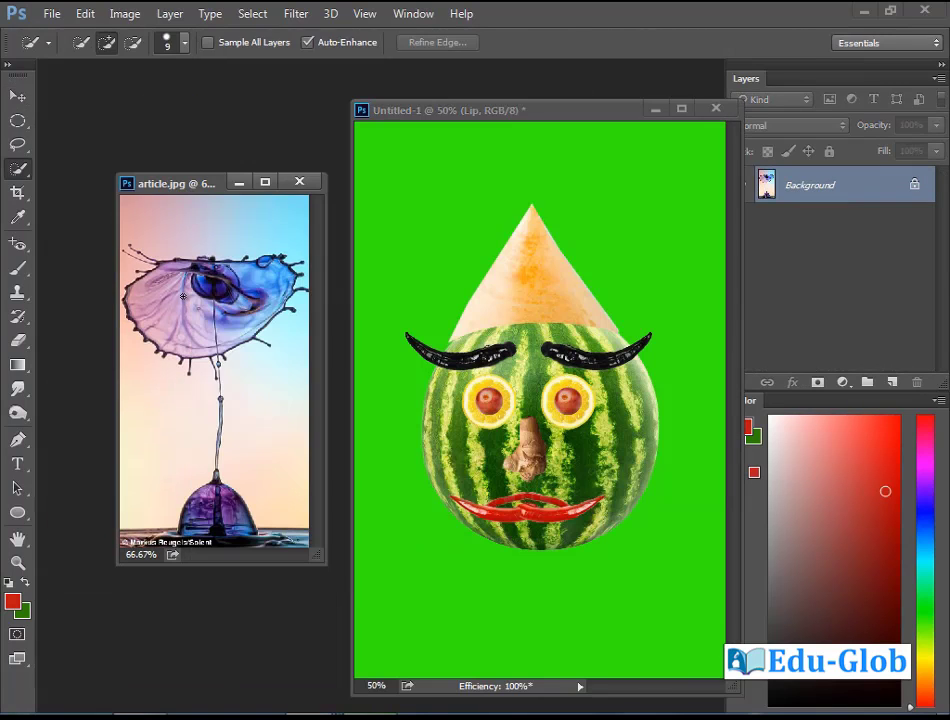
{"action": "left_click_drag", "start_coordinate": [142, 289], "coordinate": [252, 271]}
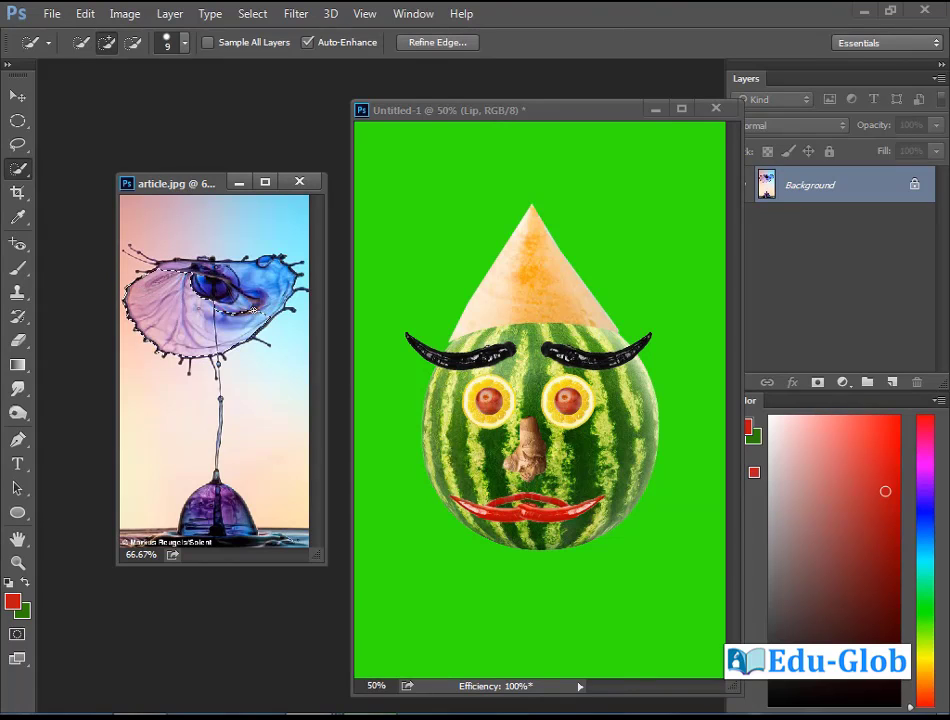
{"action": "left_click", "coordinate": [268, 263]}
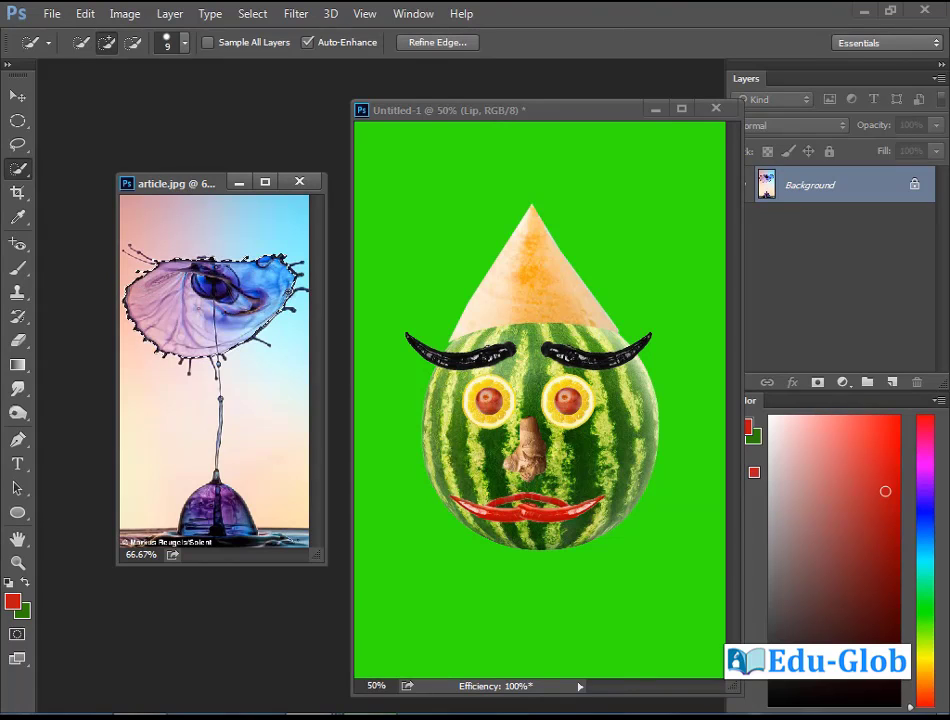
{"action": "key", "text": "v"}
{"action": "mouse_move", "coordinate": [215, 290]}
{"action": "left_mouse_down"}
{"action": "mouse_move", "coordinate": [460, 415]}
{"action": "mouse_move", "coordinate": [440, 410]}
{"action": "left_mouse_up"}
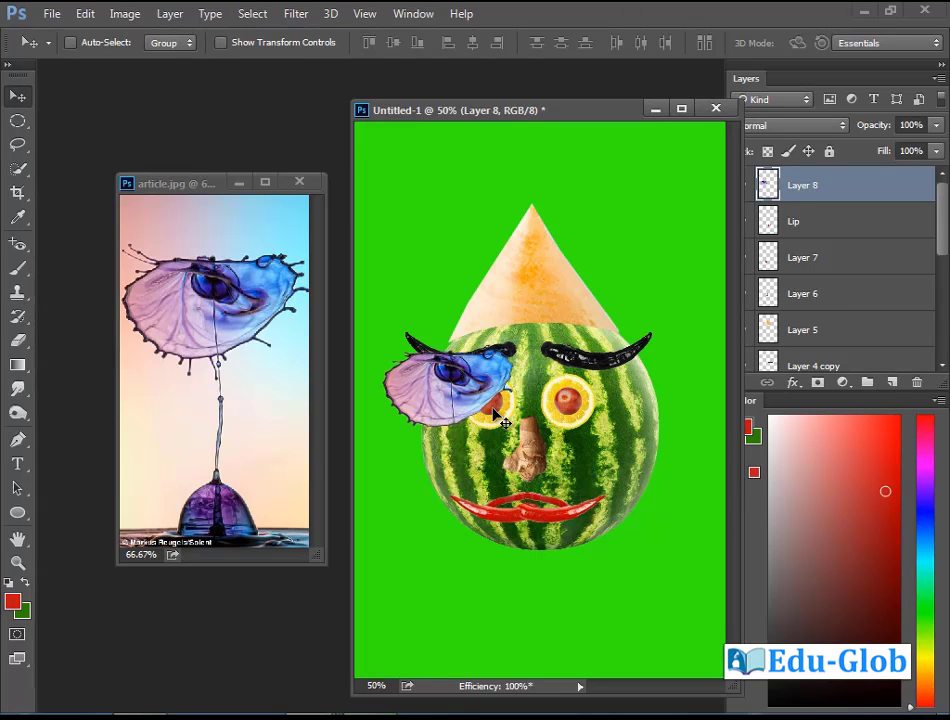
Step: Rotate the splash 90° clockwise and place it beside the watermelon's left side
{"action": "key", "text": "ctrl+t"}
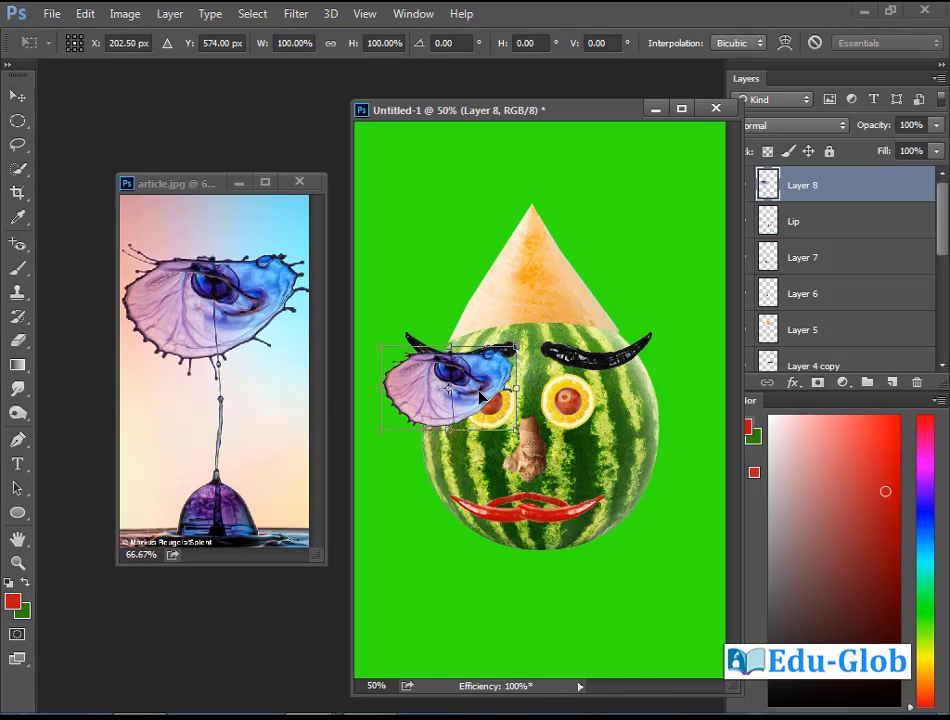
{"action": "right_click", "coordinate": [481, 397]}
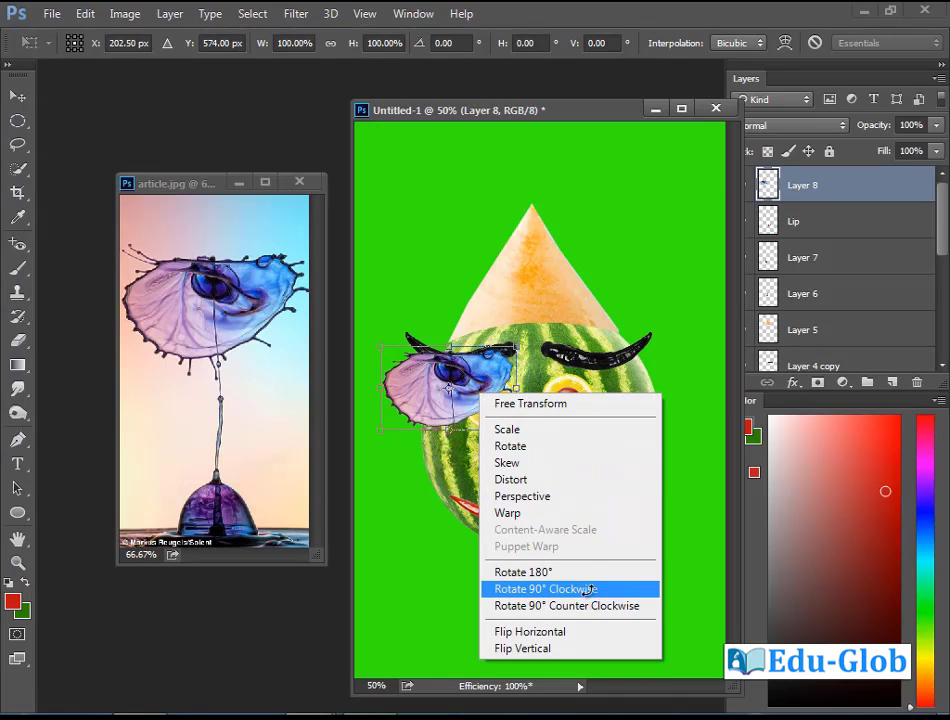
{"action": "left_click", "coordinate": [588, 590]}
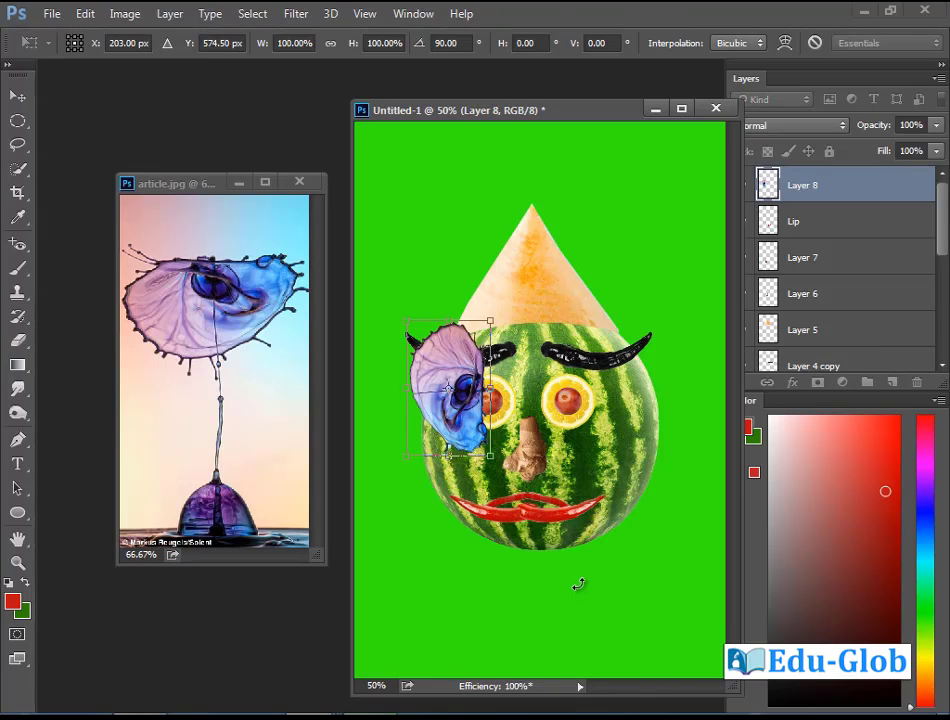
{"action": "key", "text": "Return"}
{"action": "left_click_drag", "start_coordinate": [461, 408], "coordinate": [421, 444]}
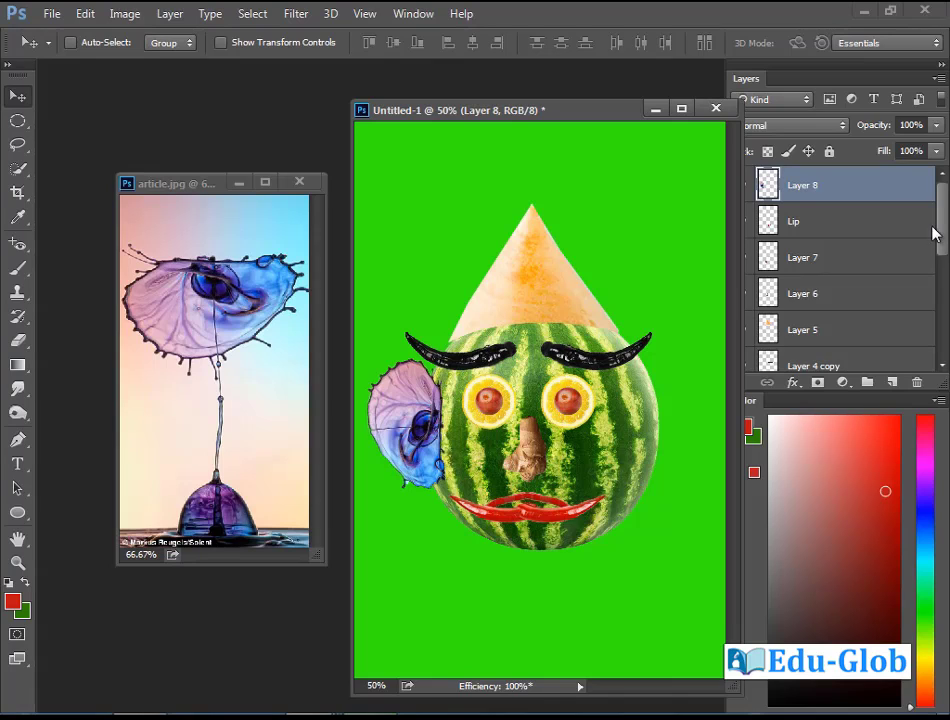
Step: Drag Layer 8 down the Layers panel so the splash ear sits behind the watermelon
{"action": "left_click_drag", "start_coordinate": [830, 188], "coordinate": [833, 318]}
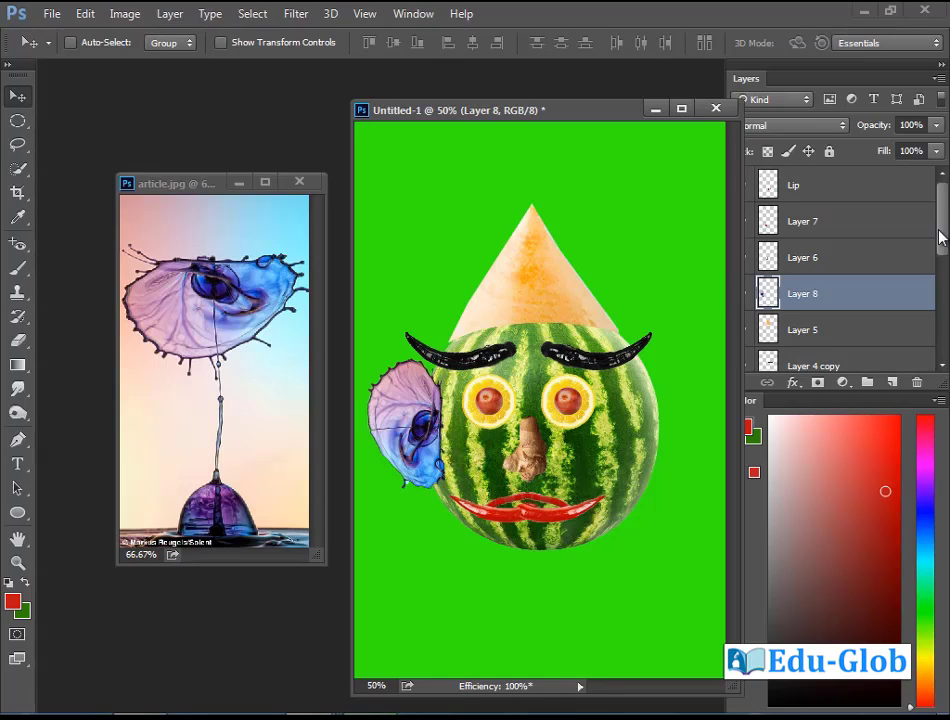
{"action": "left_click_drag", "start_coordinate": [944, 238], "coordinate": [944, 268]}
{"action": "left_click_drag", "start_coordinate": [872, 208], "coordinate": [876, 295]}
{"action": "left_click_drag", "start_coordinate": [942, 263], "coordinate": [942, 292]}
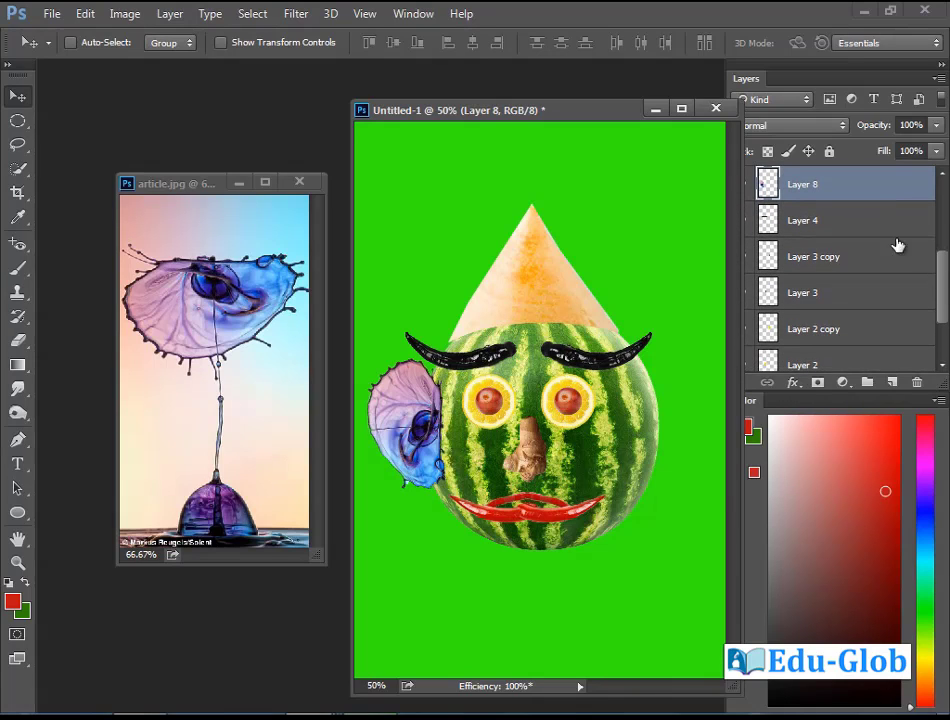
{"action": "mouse_move", "coordinate": [849, 184]}
{"action": "left_mouse_down"}
{"action": "mouse_move", "coordinate": [861, 272]}
{"action": "mouse_move", "coordinate": [800, 342]}
{"action": "left_mouse_up"}
{"action": "scroll", "coordinate": [927, 309], "scroll_direction": "down", "scroll_amount": 2}
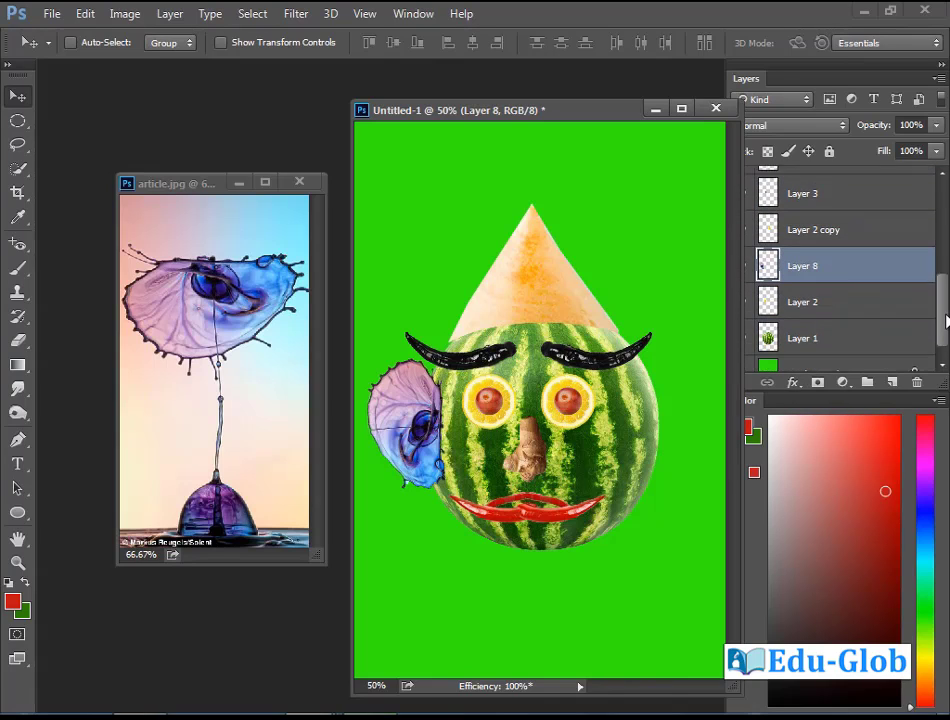
{"action": "left_click_drag", "start_coordinate": [861, 289], "coordinate": [848, 332]}
Step: Copy the splash to the right side, flip it horizontally, and move the window aside
{"action": "left_click_drag", "start_coordinate": [418, 455], "coordinate": [668, 452]}
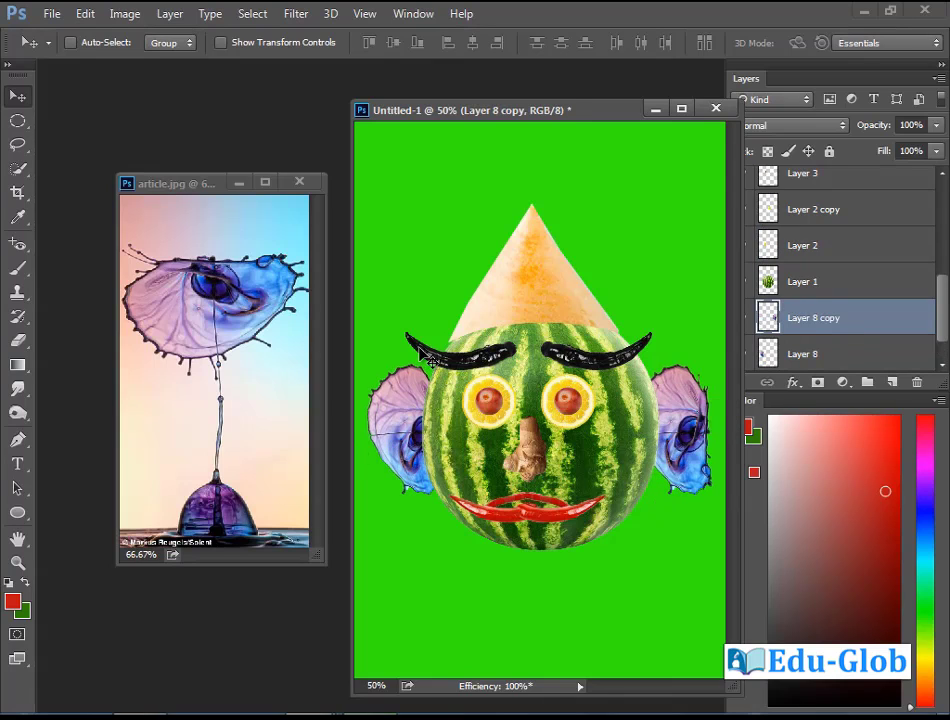
{"action": "key", "text": "ctrl+t"}
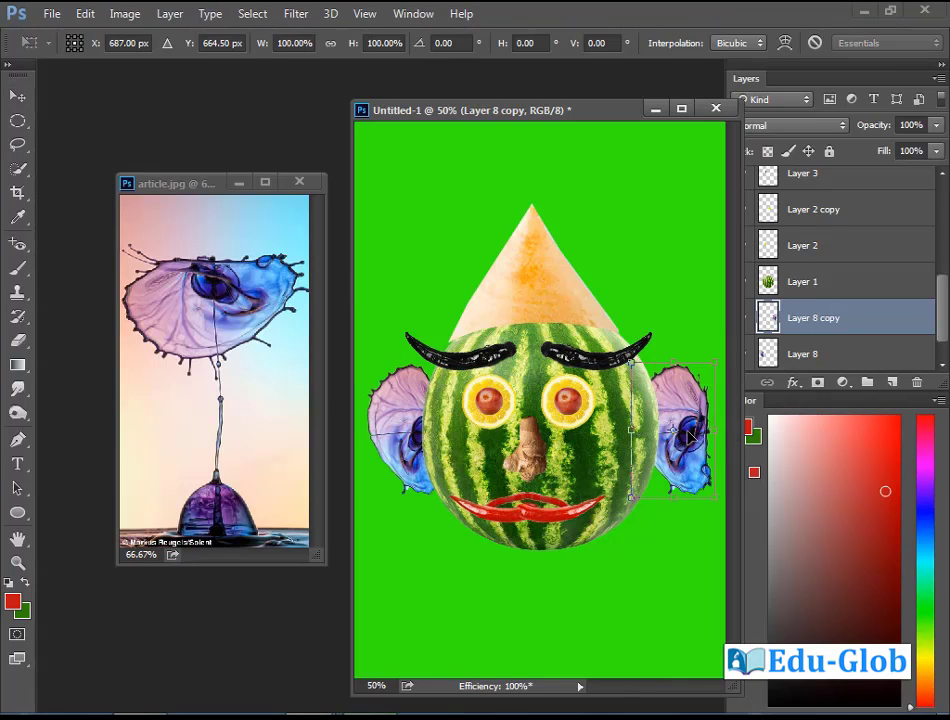
{"action": "right_click", "coordinate": [688, 434]}
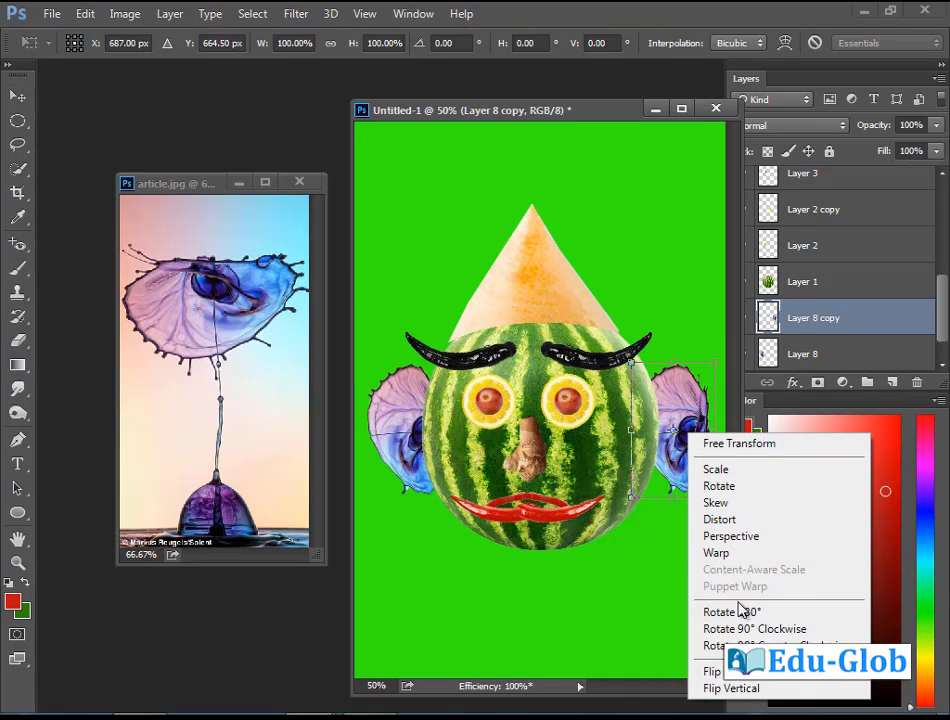
{"action": "left_click", "coordinate": [760, 678]}
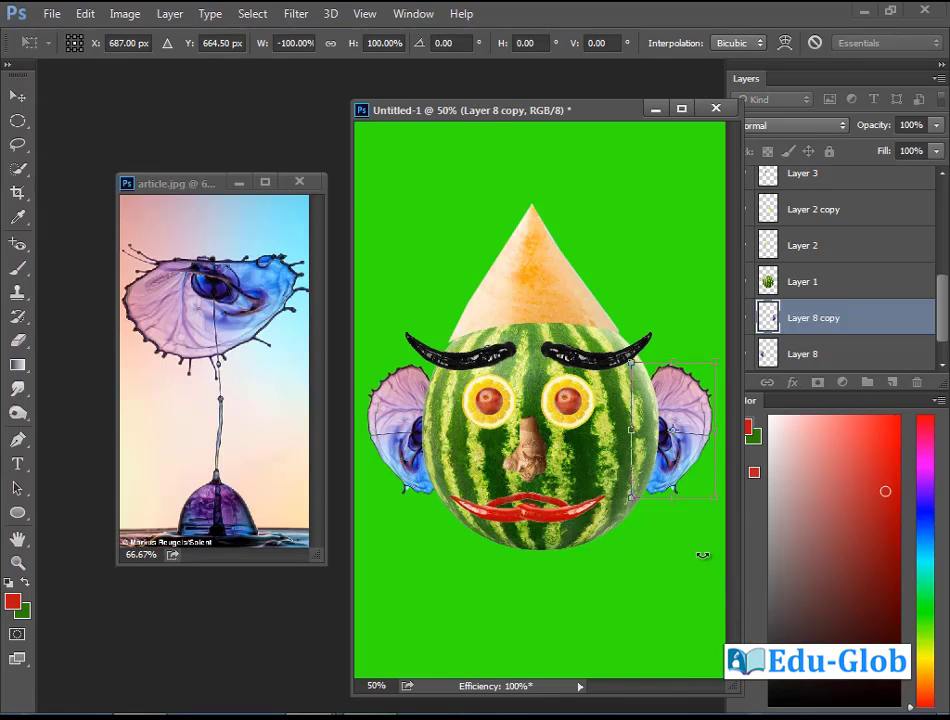
{"action": "key", "text": "Return"}
{"action": "left_click_drag", "start_coordinate": [600, 110], "coordinate": [373, 82]}
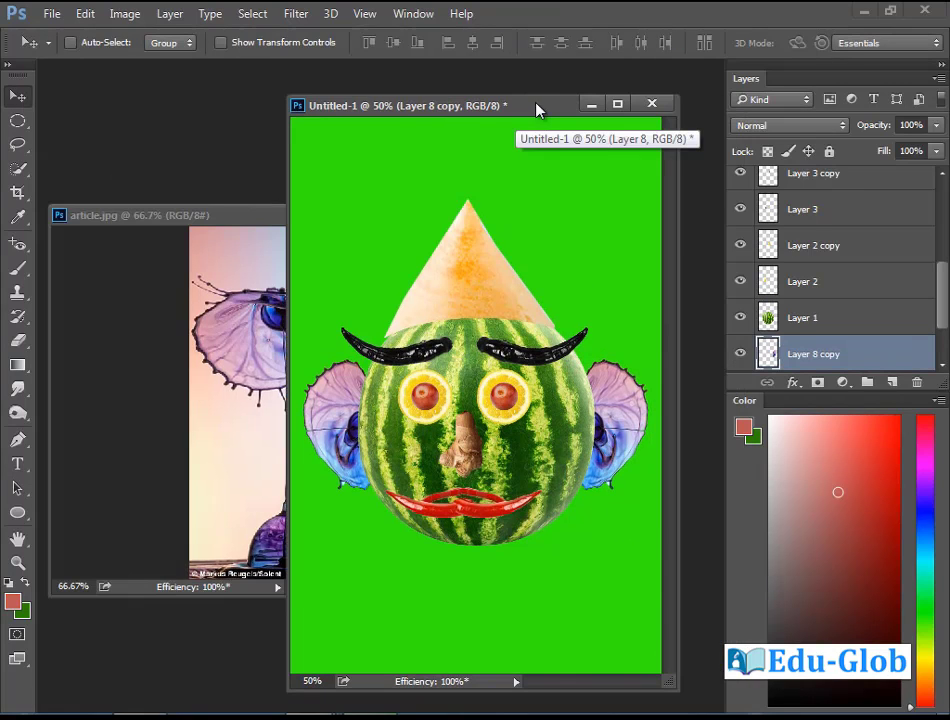
Step: Quick-select both black chillies and drag them beneath the face, adding a second copy
{"action": "left_click_drag", "start_coordinate": [527, 268], "coordinate": [527, 209]}
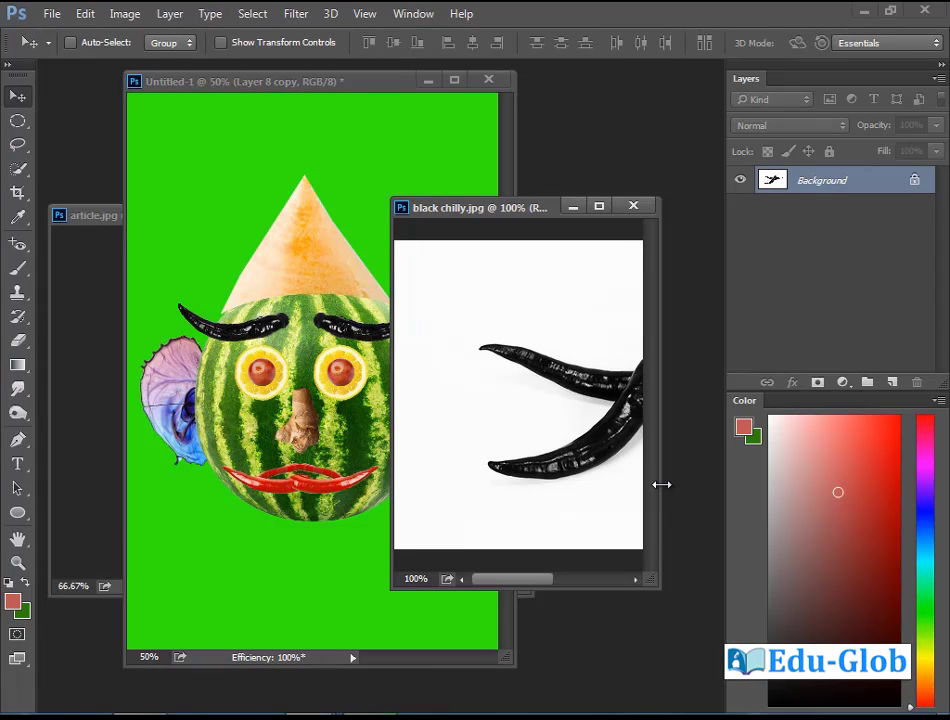
{"action": "left_click_drag", "start_coordinate": [660, 484], "coordinate": [750, 484]}
{"action": "left_click_drag", "start_coordinate": [636, 210], "coordinate": [525, 195]}
{"action": "key", "text": "w"}
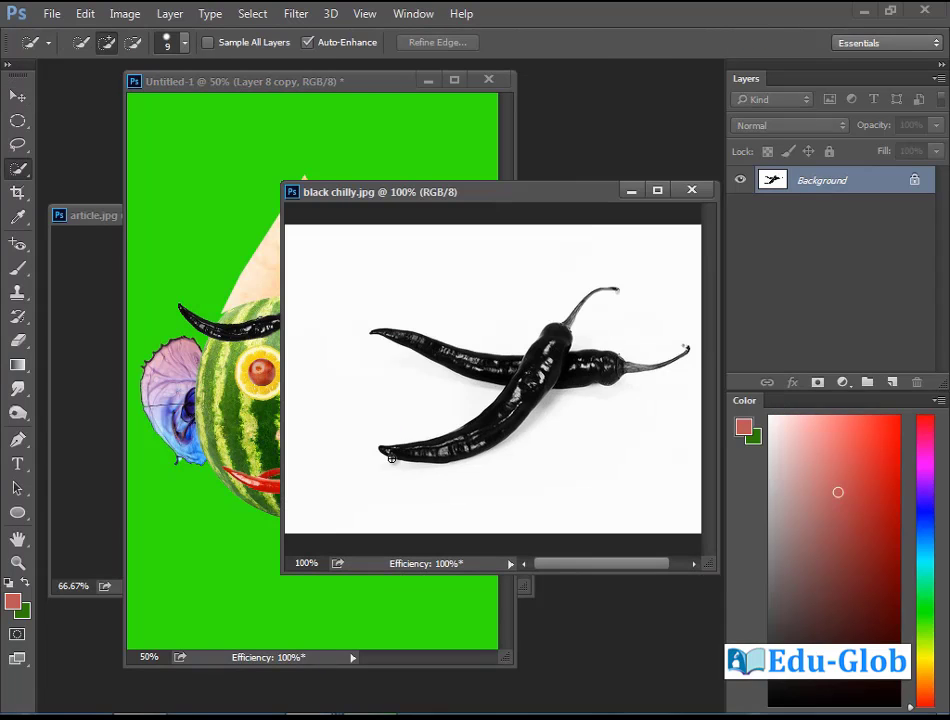
{"action": "mouse_move", "coordinate": [390, 452]}
{"action": "left_mouse_down"}
{"action": "mouse_move", "coordinate": [563, 346]}
{"action": "mouse_move", "coordinate": [290, 540]}
{"action": "left_mouse_up"}
{"action": "key", "text": "v"}
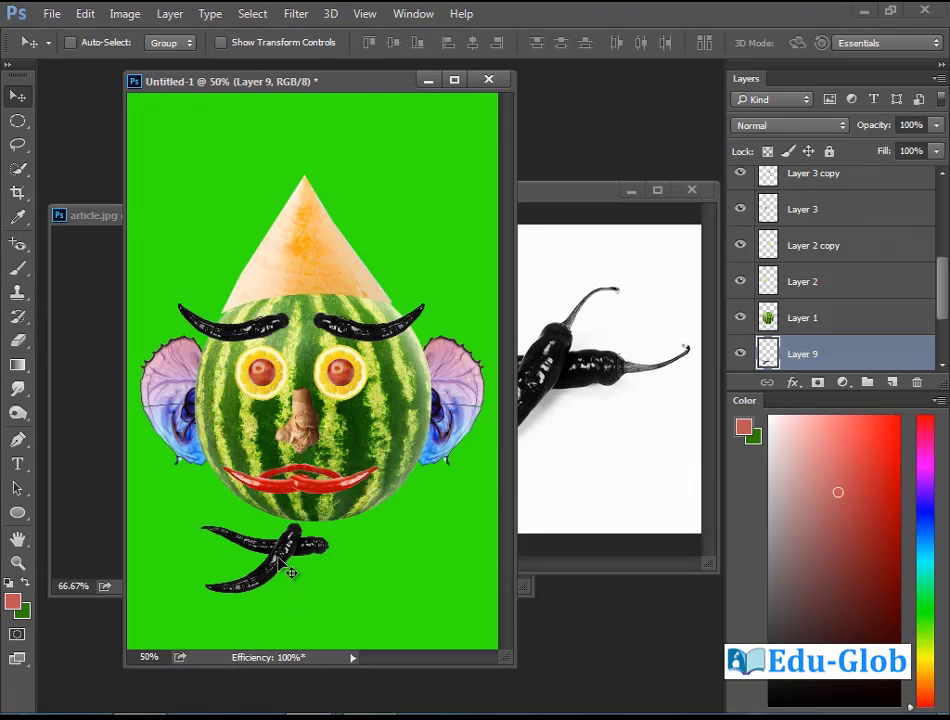
{"action": "mouse_move", "coordinate": [289, 568]}
{"action": "left_mouse_down"}
{"action": "mouse_move", "coordinate": [283, 560]}
{"action": "mouse_move", "coordinate": [478, 575]}
{"action": "left_mouse_up"}
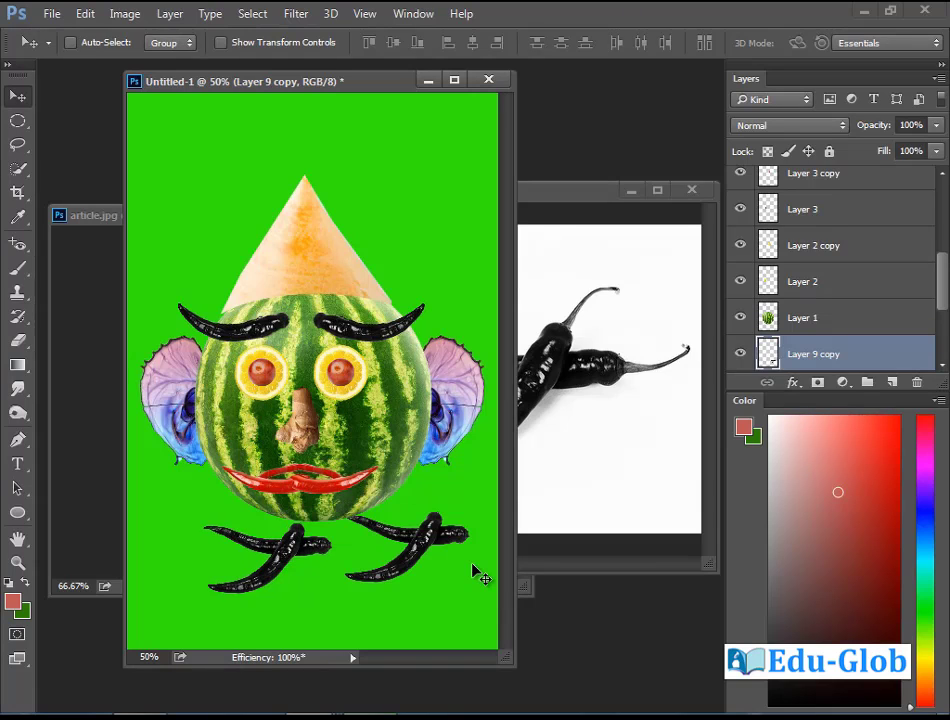
Step: Flip the chilli copy horizontally and position it beside the originals as mirrored legs
{"action": "key", "text": "ctrl+t"}
{"action": "right_click", "coordinate": [426, 534]}
{"action": "left_click", "coordinate": [509, 510]}
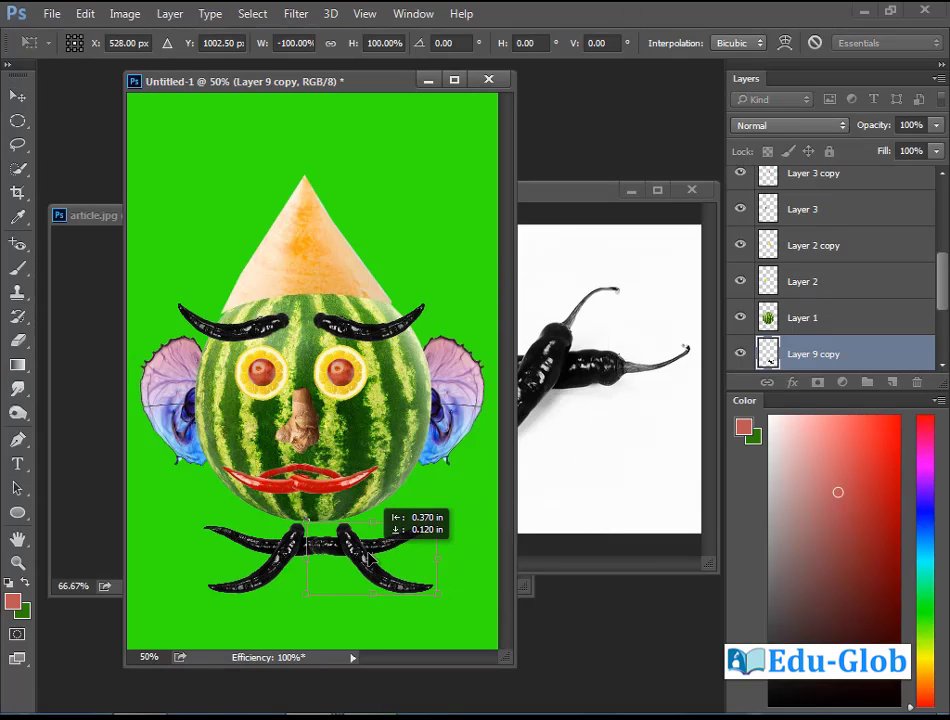
{"action": "left_click_drag", "start_coordinate": [402, 553], "coordinate": [355, 563]}
{"action": "left_click_drag", "start_coordinate": [349, 566], "coordinate": [349, 558]}
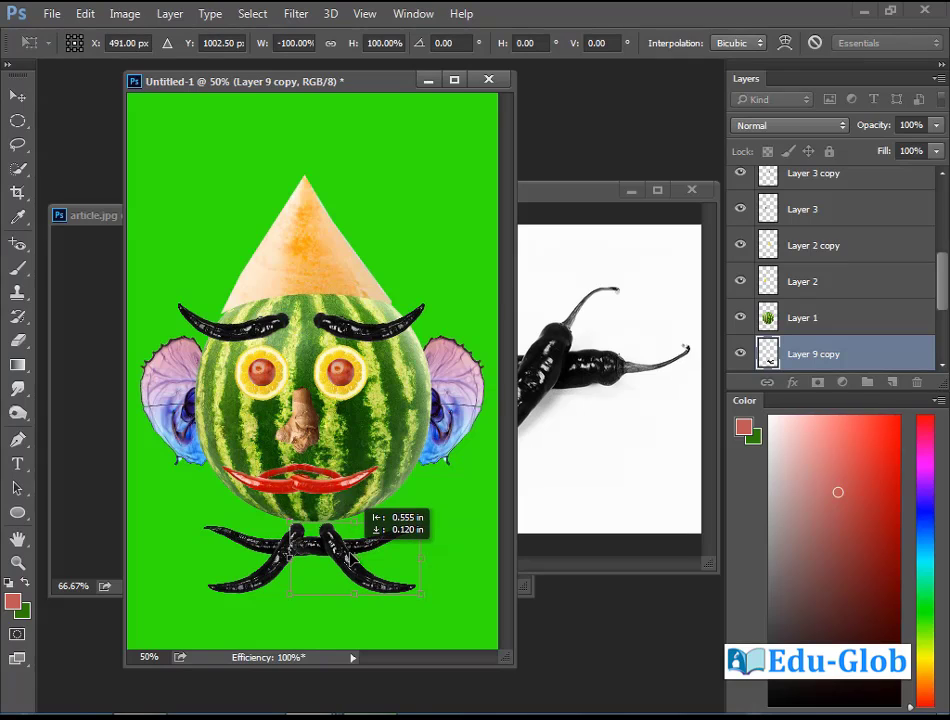
{"action": "key", "text": "Return"}
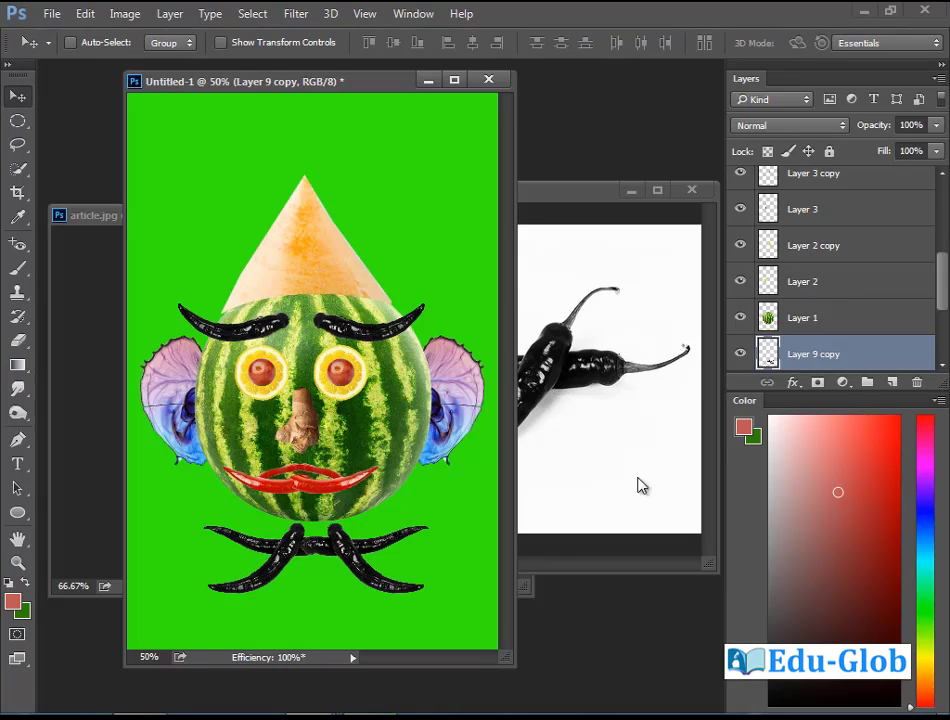
Step: Select both chilli layers and shift the legs slightly closer under the face
{"action": "left_click", "coordinate": [741, 354]}
{"action": "left_click", "coordinate": [741, 355]}
{"action": "scroll", "coordinate": [880, 330], "scroll_direction": "down", "scroll_amount": 1}
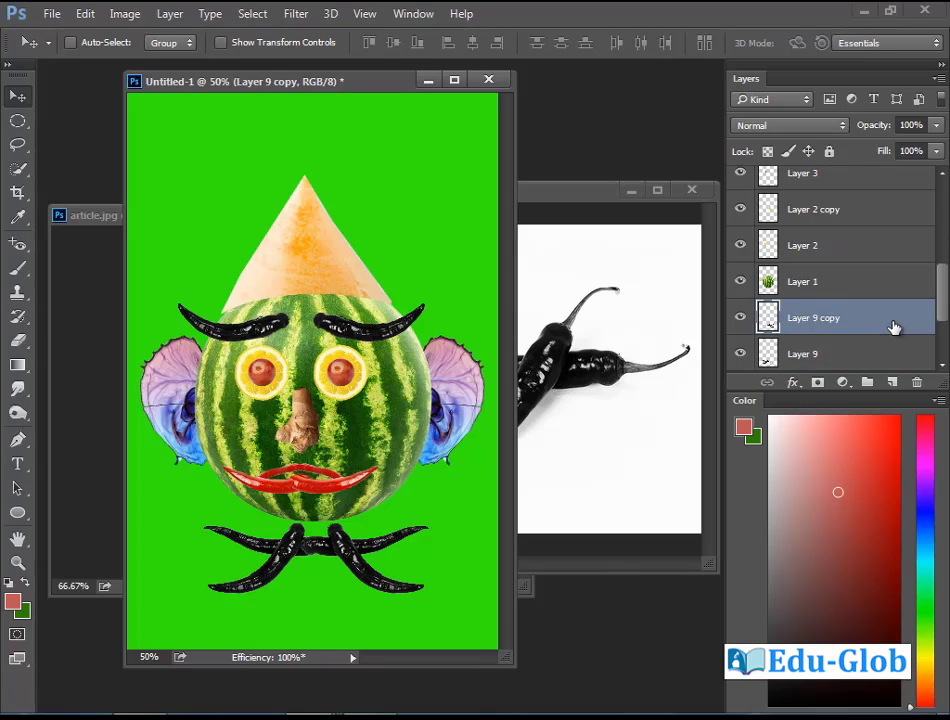
{"action": "left_click", "coordinate": [806, 356], "text": "shift"}
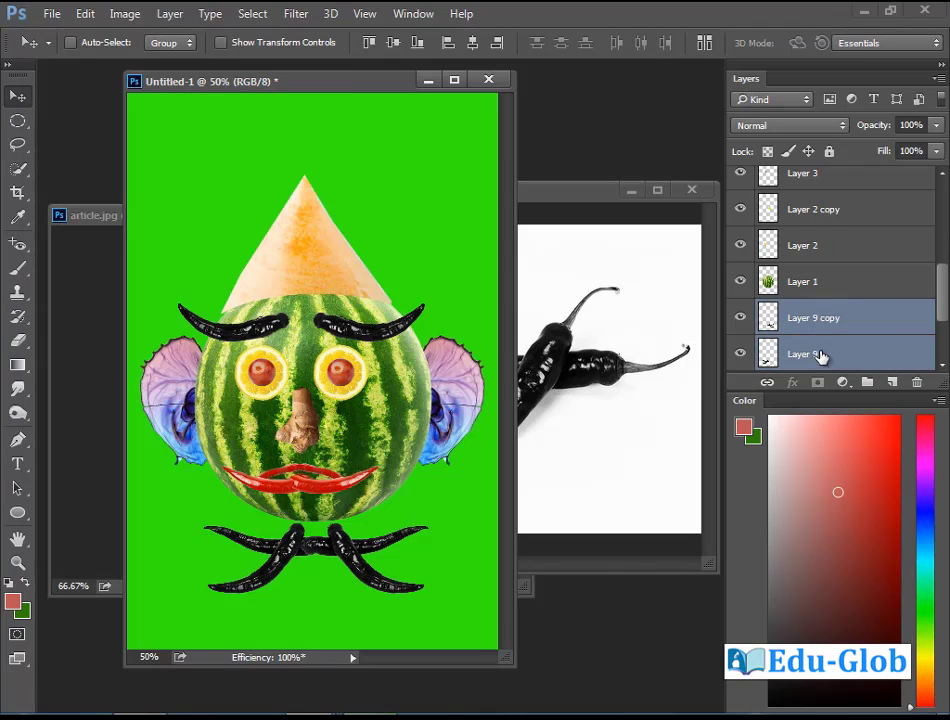
{"action": "left_click_drag", "start_coordinate": [332, 544], "coordinate": [358, 539]}
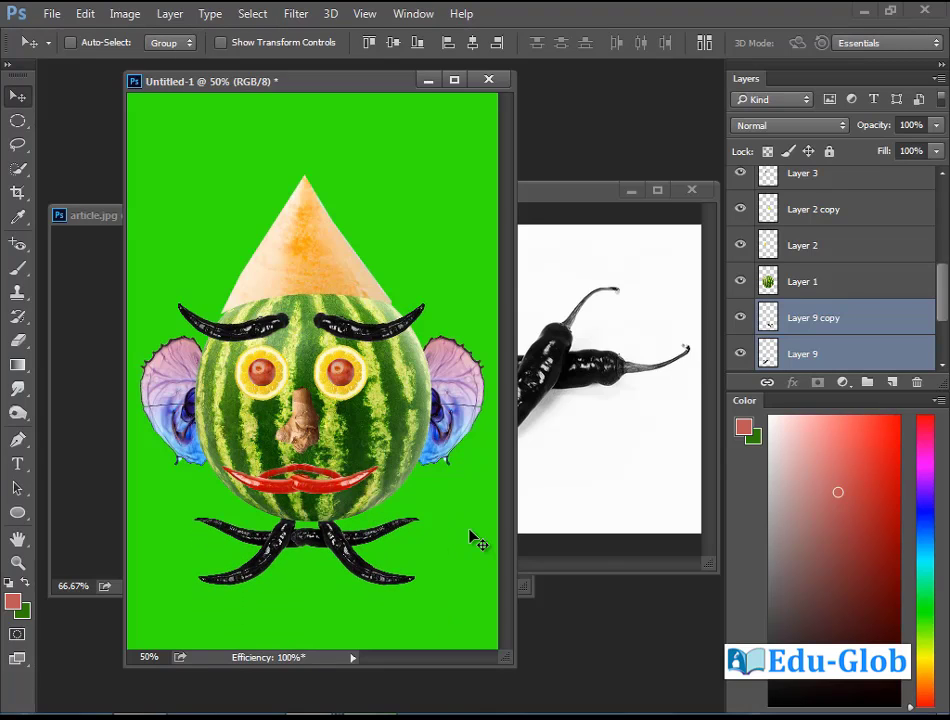
Step: Select Layers 1, 2, 2 copy and 3 and move those face parts together
{"action": "left_click", "coordinate": [836, 283], "text": "shift"}
{"action": "left_click", "coordinate": [833, 246], "text": "shift"}
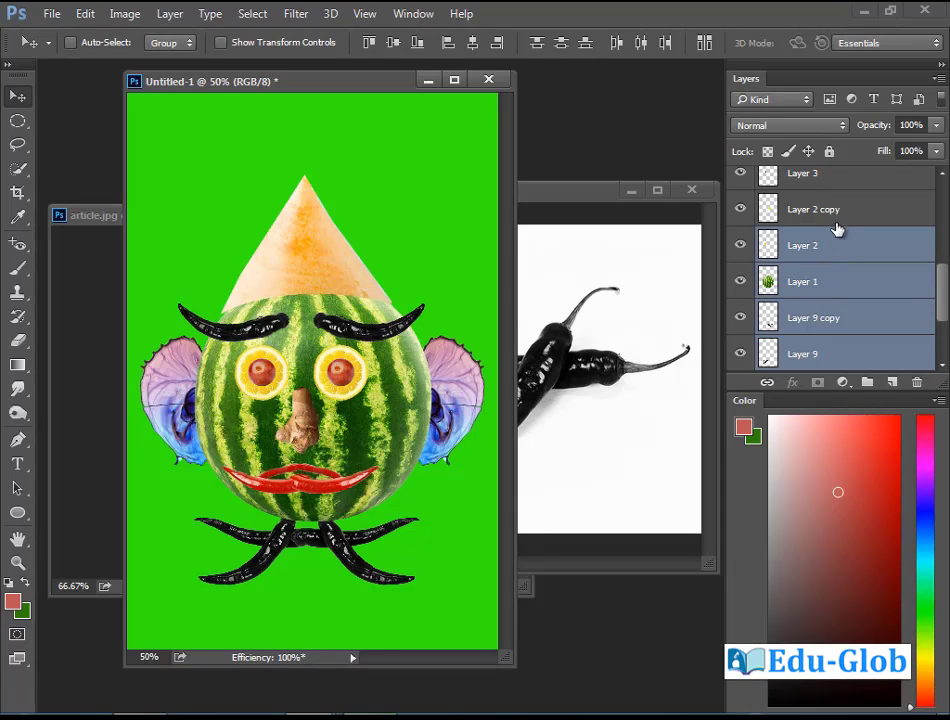
{"action": "left_click", "coordinate": [833, 210], "text": "shift"}
{"action": "left_click", "coordinate": [833, 176], "text": "shift"}
{"action": "left_click_drag", "start_coordinate": [373, 436], "coordinate": [380, 438]}
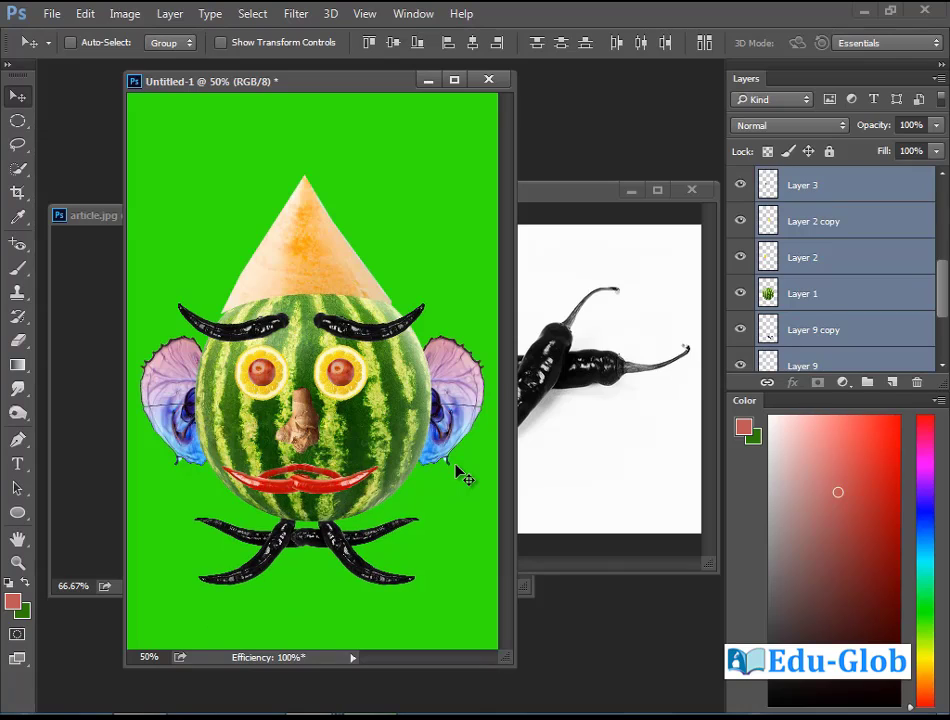
Step: Flatten all layers into a single Background image from the Layers panel menu
{"action": "left_click", "coordinate": [370, 410], "text": "ctrl"}
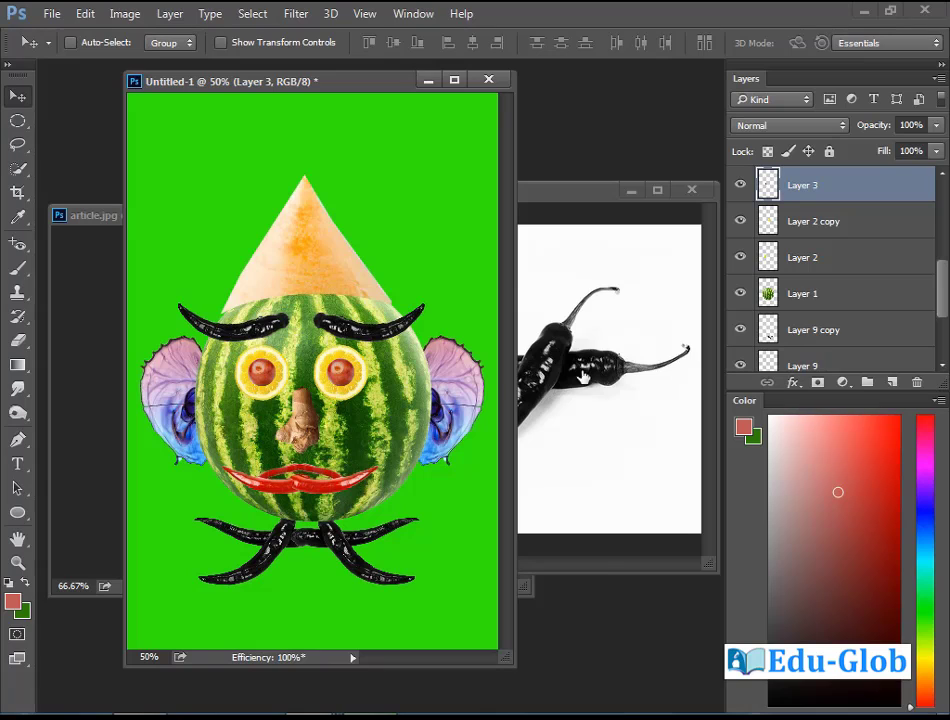
{"action": "left_click", "coordinate": [940, 85]}
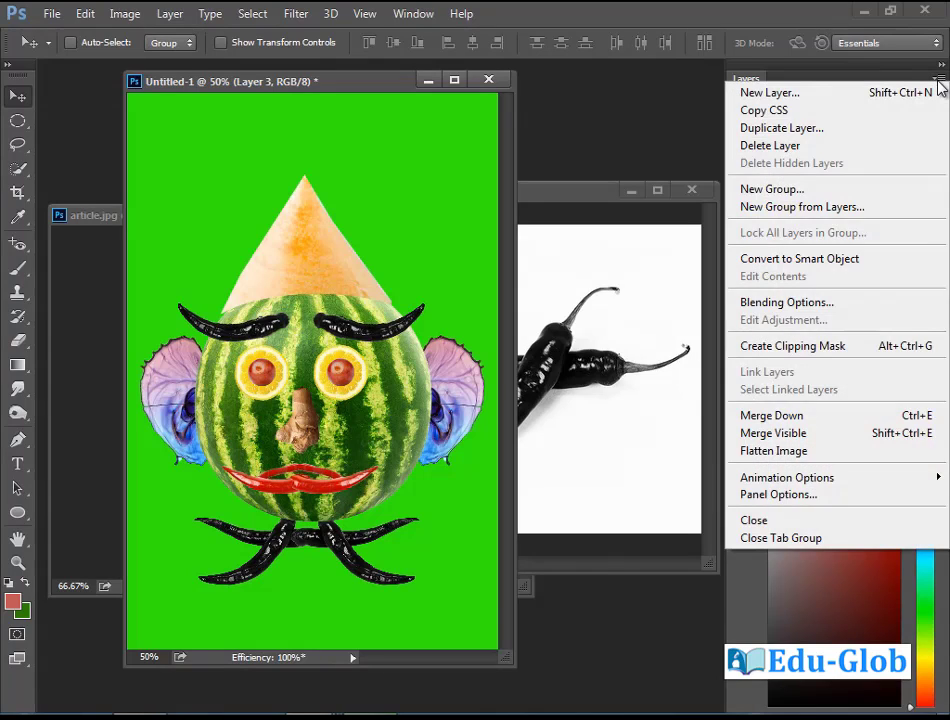
{"action": "left_click", "coordinate": [830, 457]}
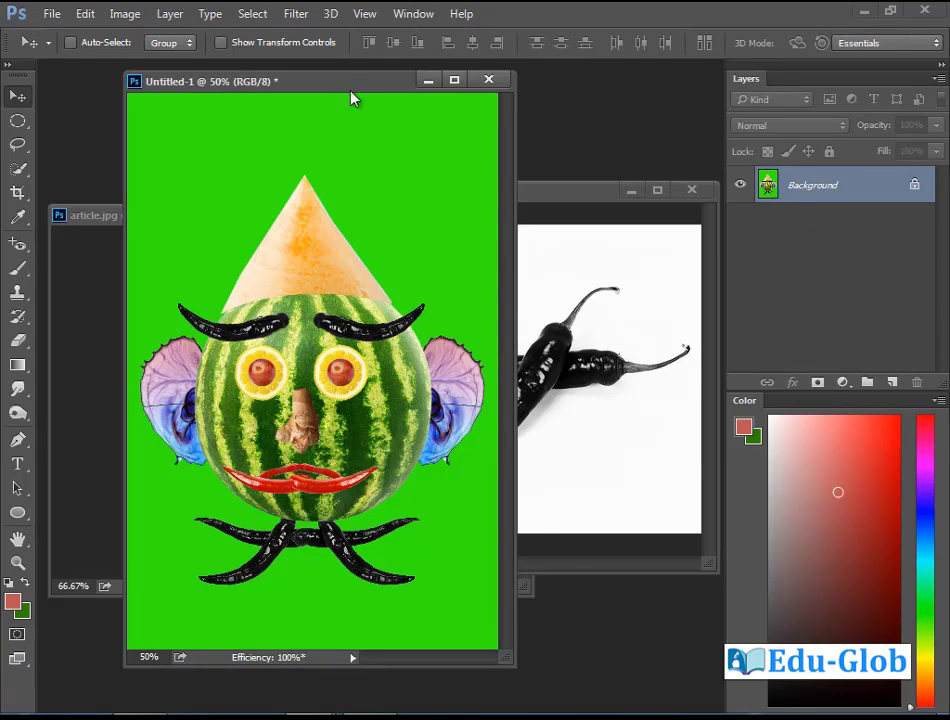
Step: Shift the composition window slightly right and choose File > Save As
{"action": "left_click_drag", "start_coordinate": [351, 98], "coordinate": [412, 108]}
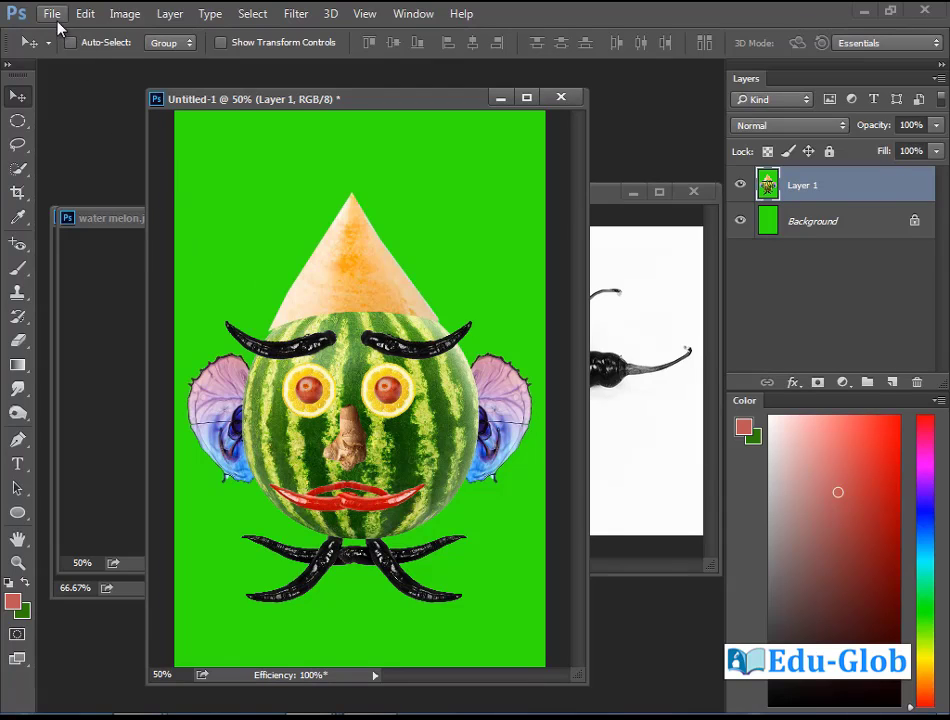
{"action": "left_click", "coordinate": [54, 17]}
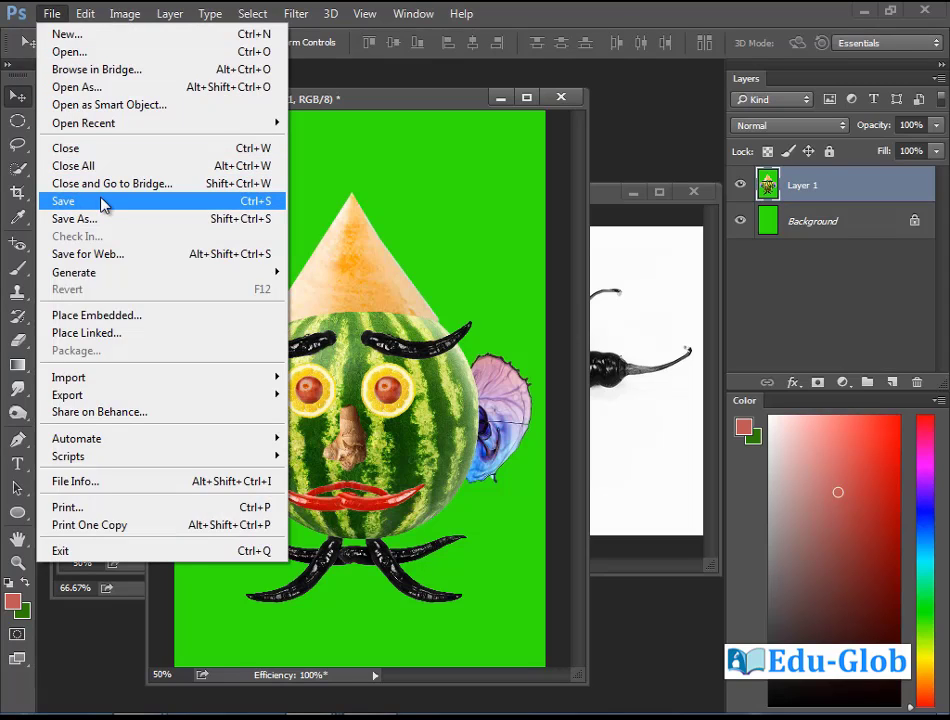
{"action": "left_click", "coordinate": [222, 206]}
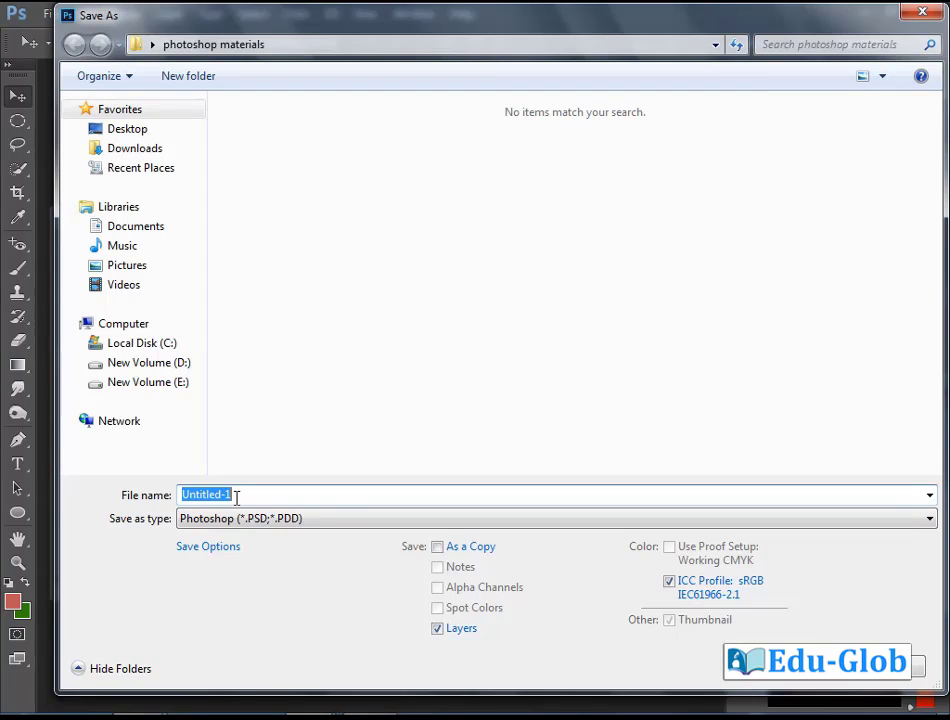
Step: Save the image in JPEG format under the file name 'project 1'
{"action": "type", "text": "pro"}
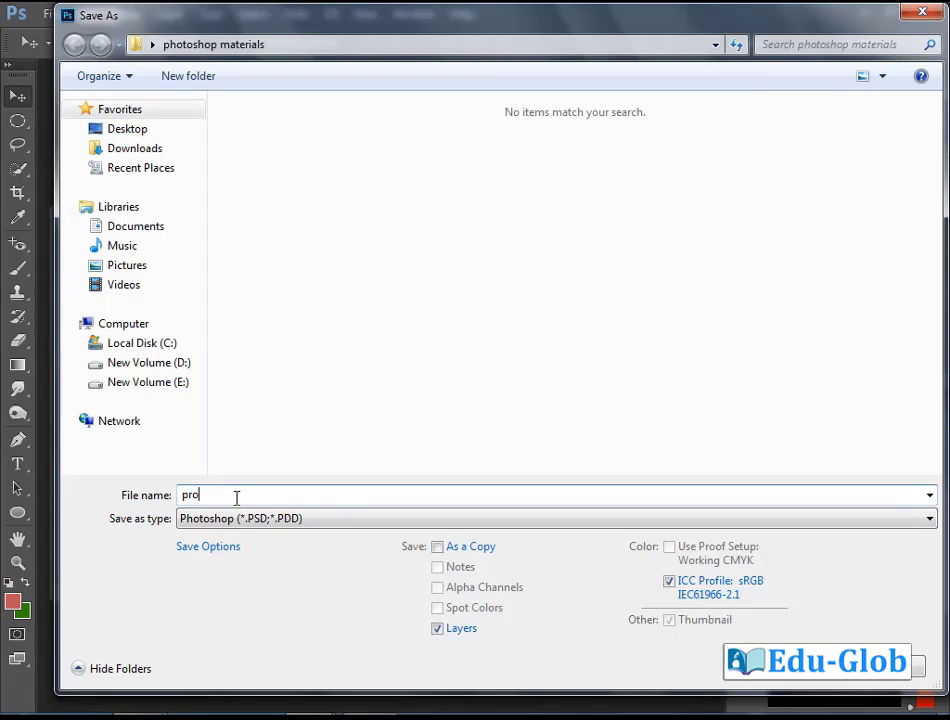
{"action": "type", "text": "ject 1"}
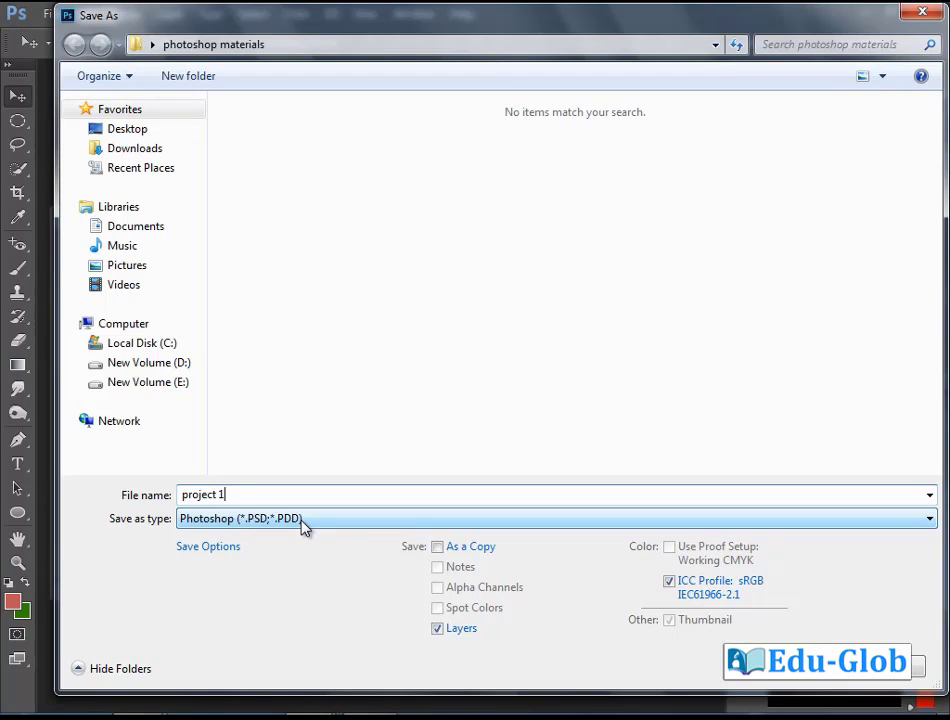
{"action": "left_click", "coordinate": [342, 519]}
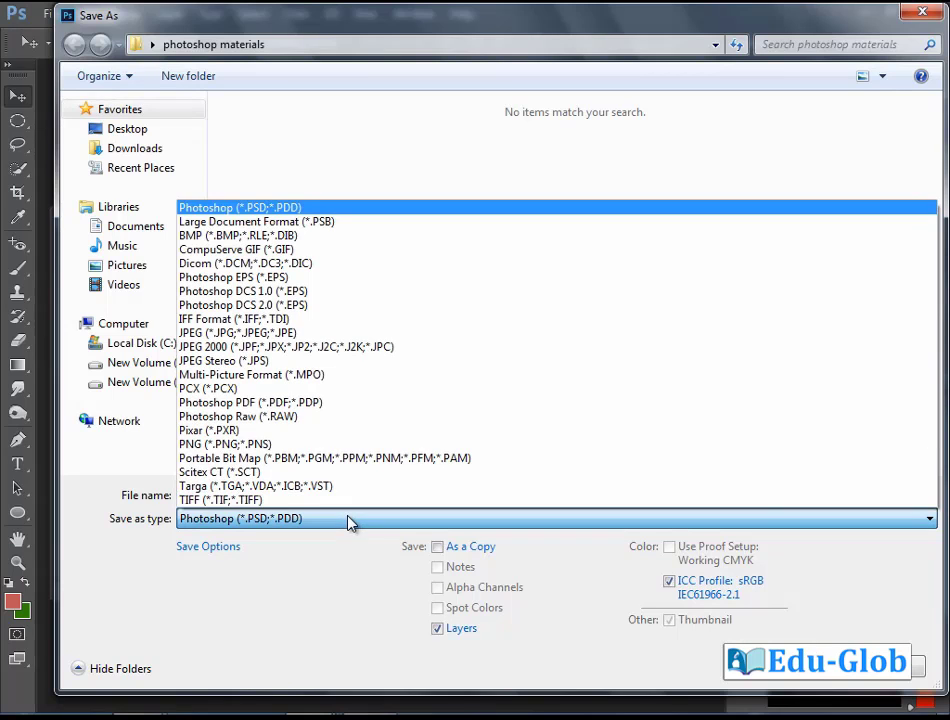
{"action": "left_click", "coordinate": [245, 333]}
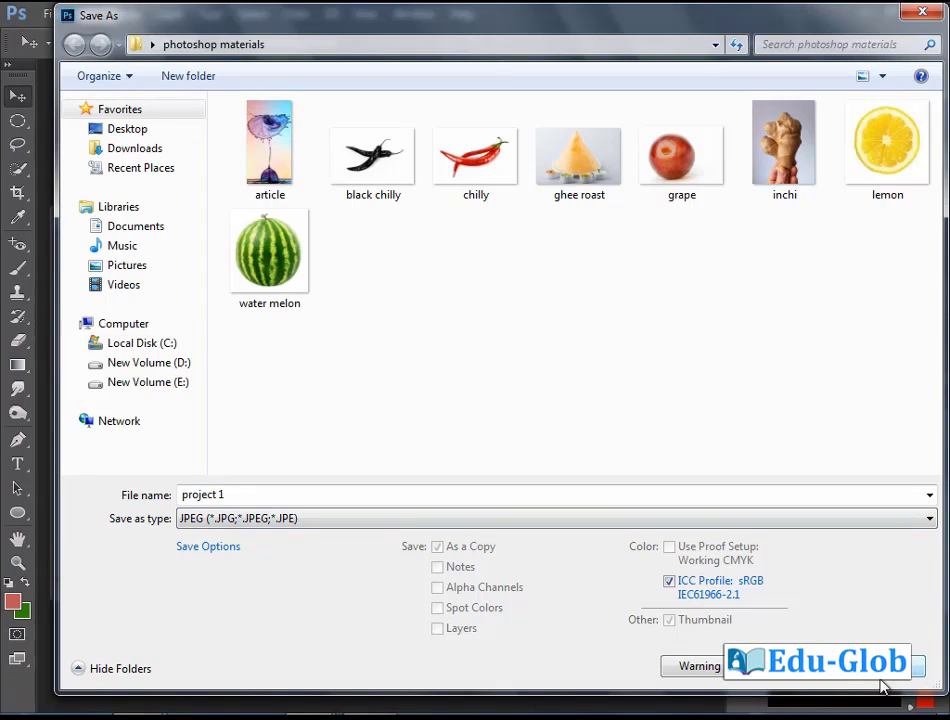
{"action": "left_click", "coordinate": [801, 677]}
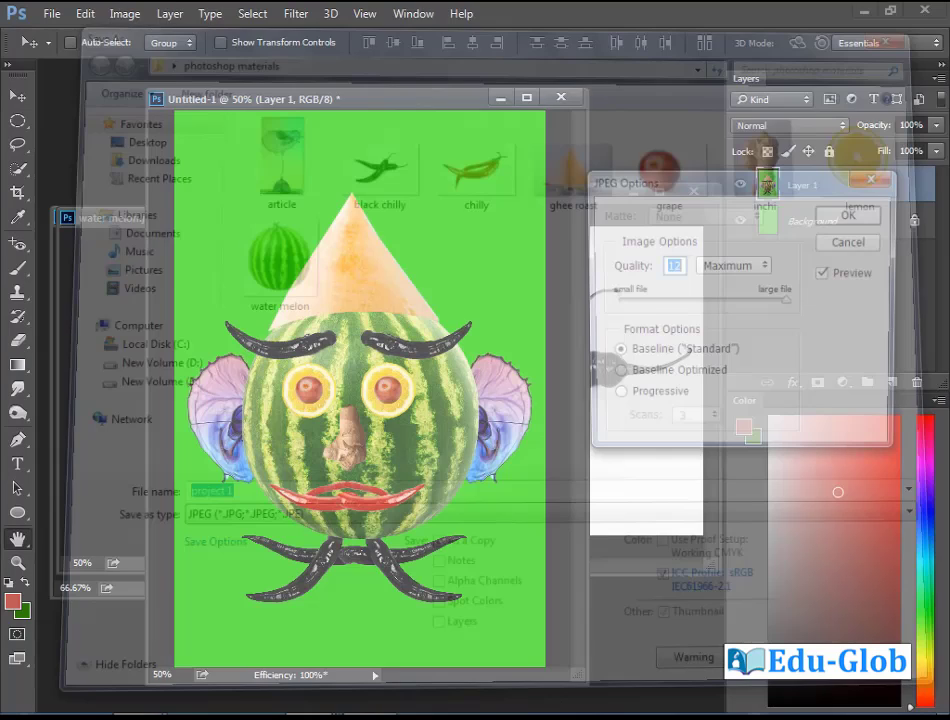